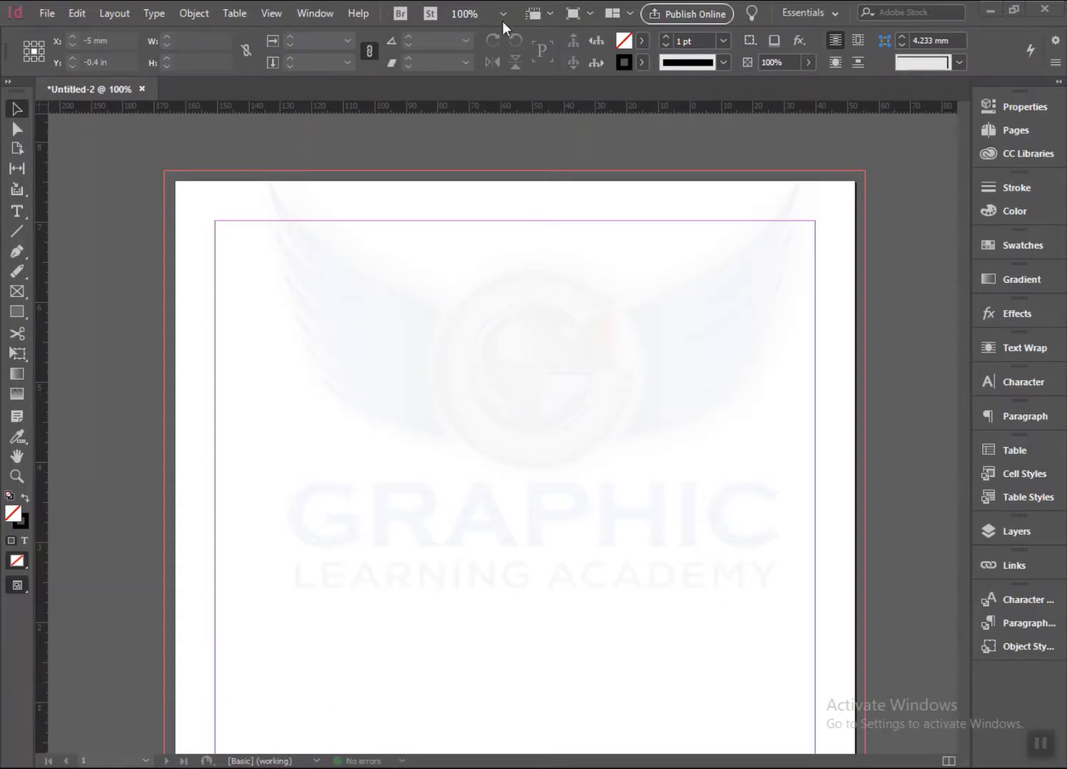
# - Look through the colour commands and open the Color, Swatches and Gradient panels to see where they are
pyautogui.click(314, 15)
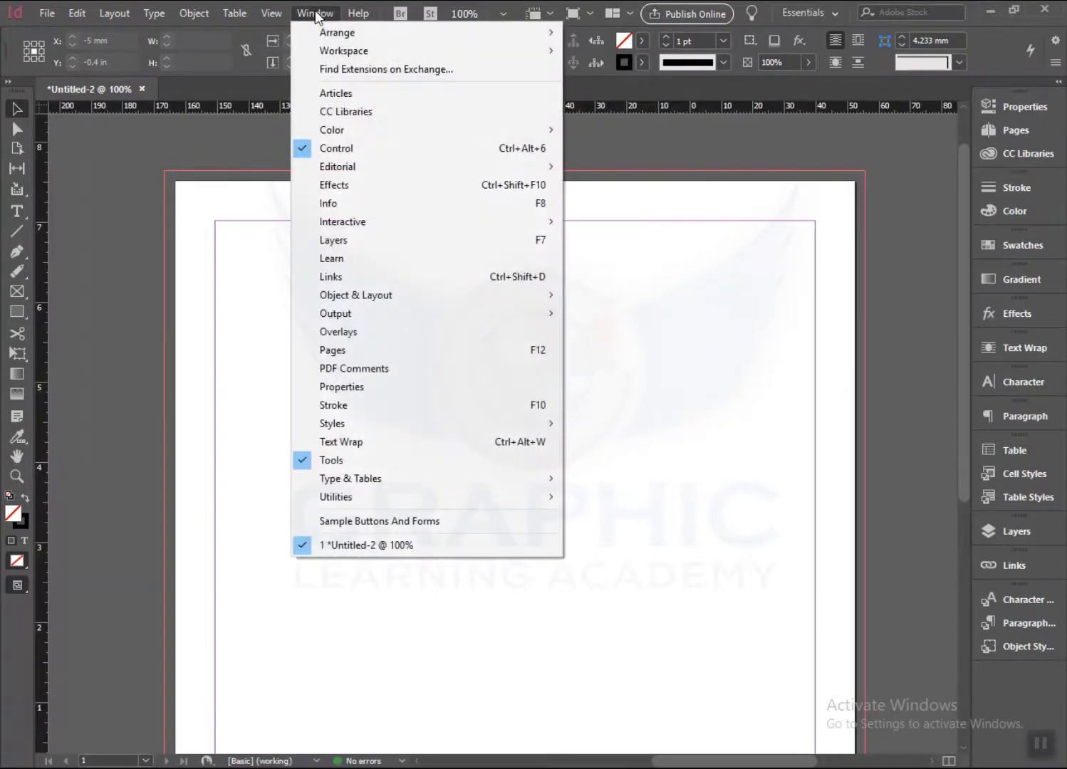
pyautogui.moveTo(335, 131)
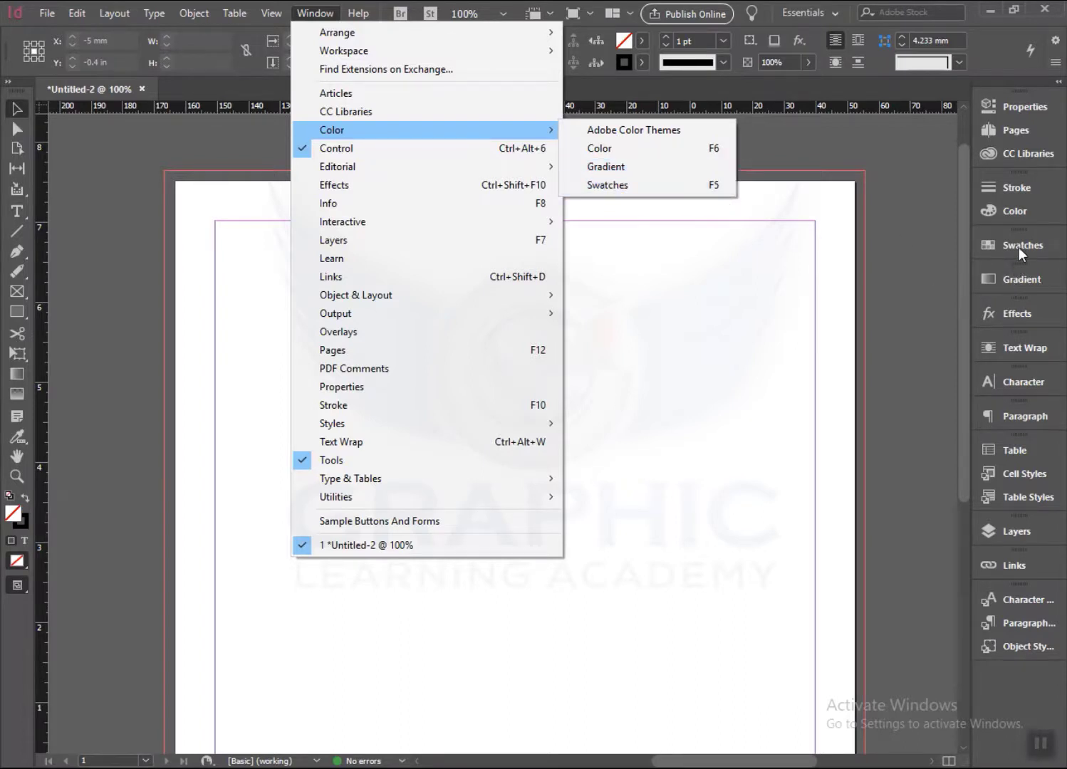
pyautogui.click(599, 148)
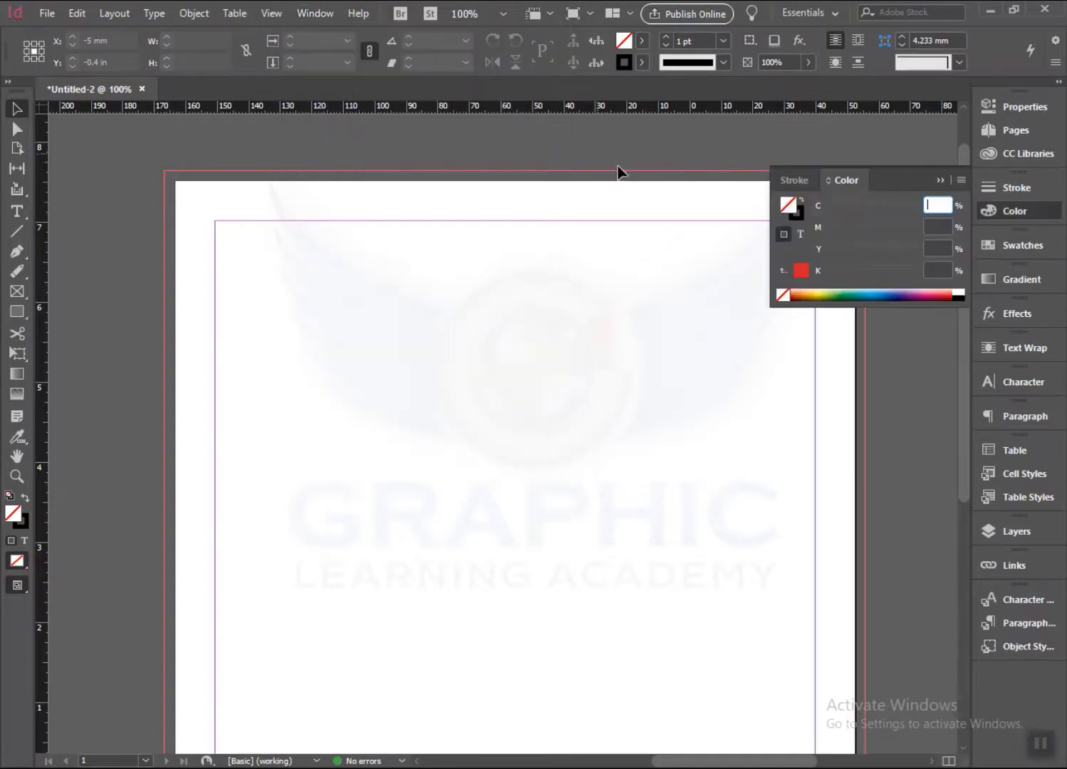
pyautogui.click(1000, 208)
pyautogui.click(1006, 242)
pyautogui.click(1007, 241)
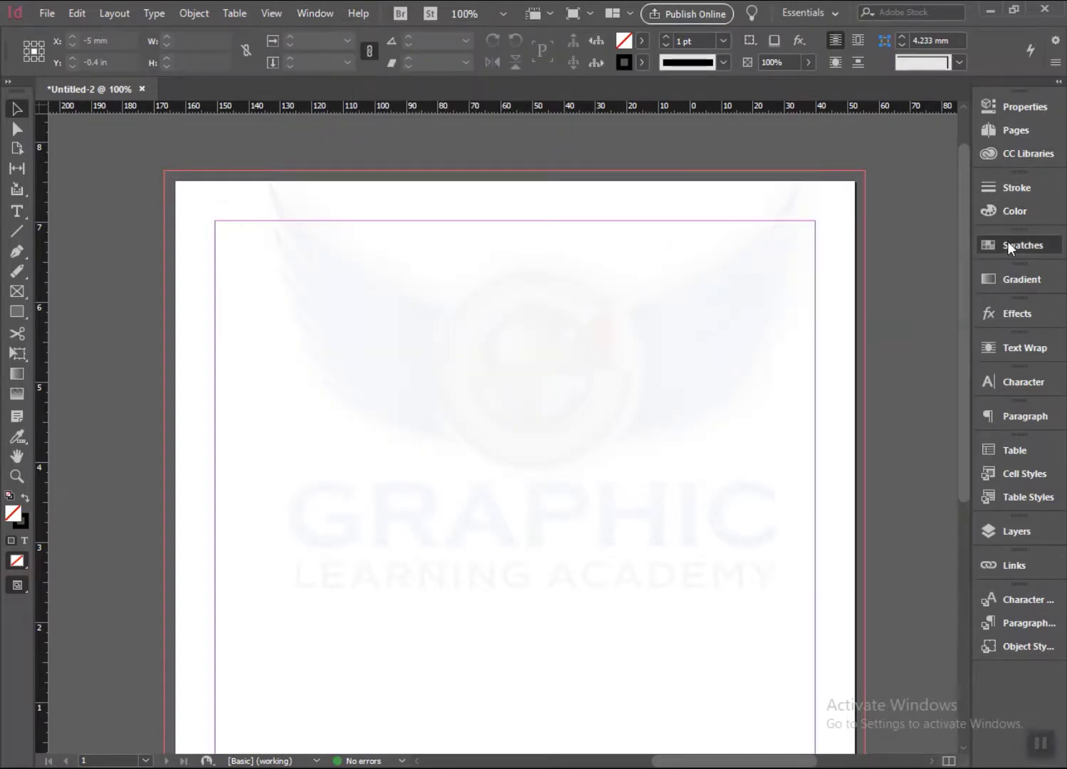
pyautogui.click(1013, 279)
pyautogui.click(1014, 279)
# - Draw a rectangle about 176 mm wide and 3.74 in high across the page between the margins
pyautogui.scroll(-3, 582, 467)
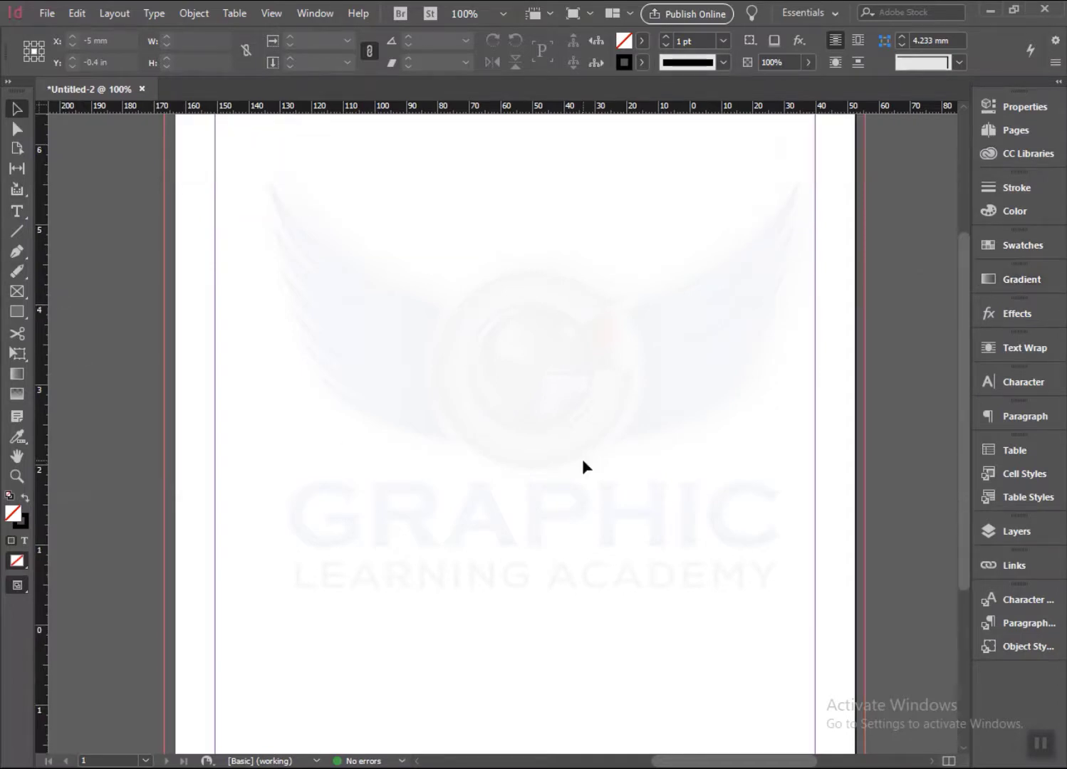
pyautogui.click(17, 311)
pyautogui.moveTo(228, 277)
pyautogui.mouseDown()
pyautogui.moveTo(715, 557)
pyautogui.moveTo(785, 575)
pyautogui.mouseUp()
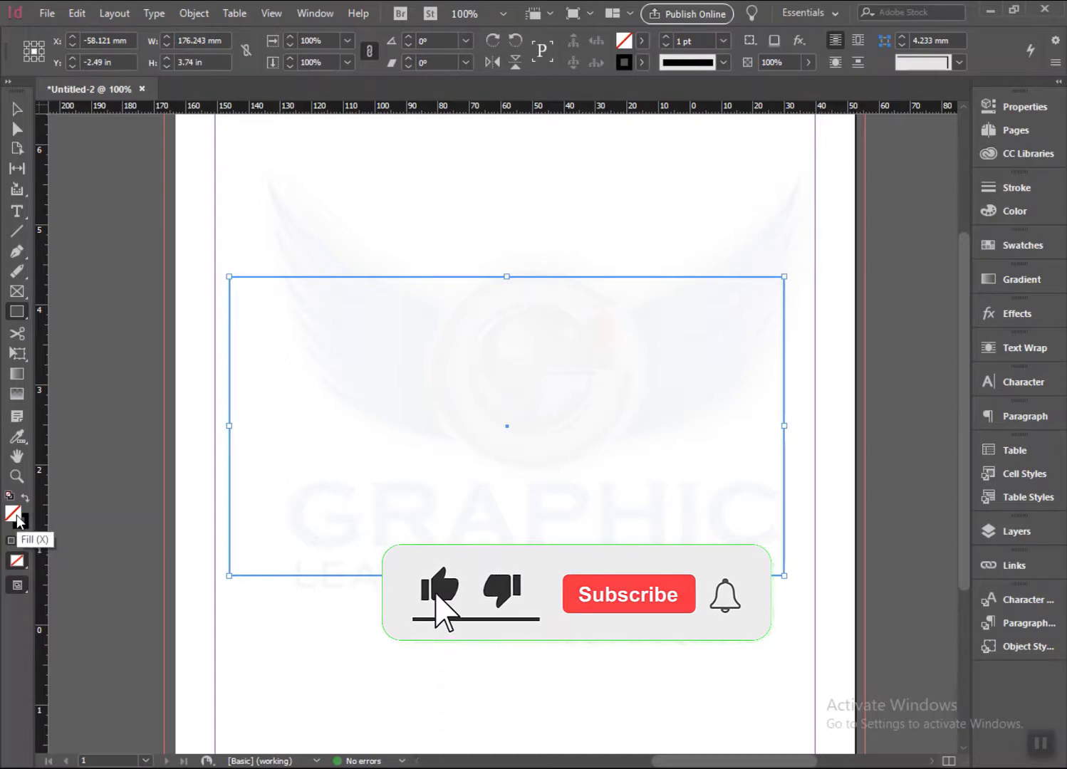
# - Swap the new rectangle's empty fill with its black stroke and swap them back
pyautogui.click(24, 500)
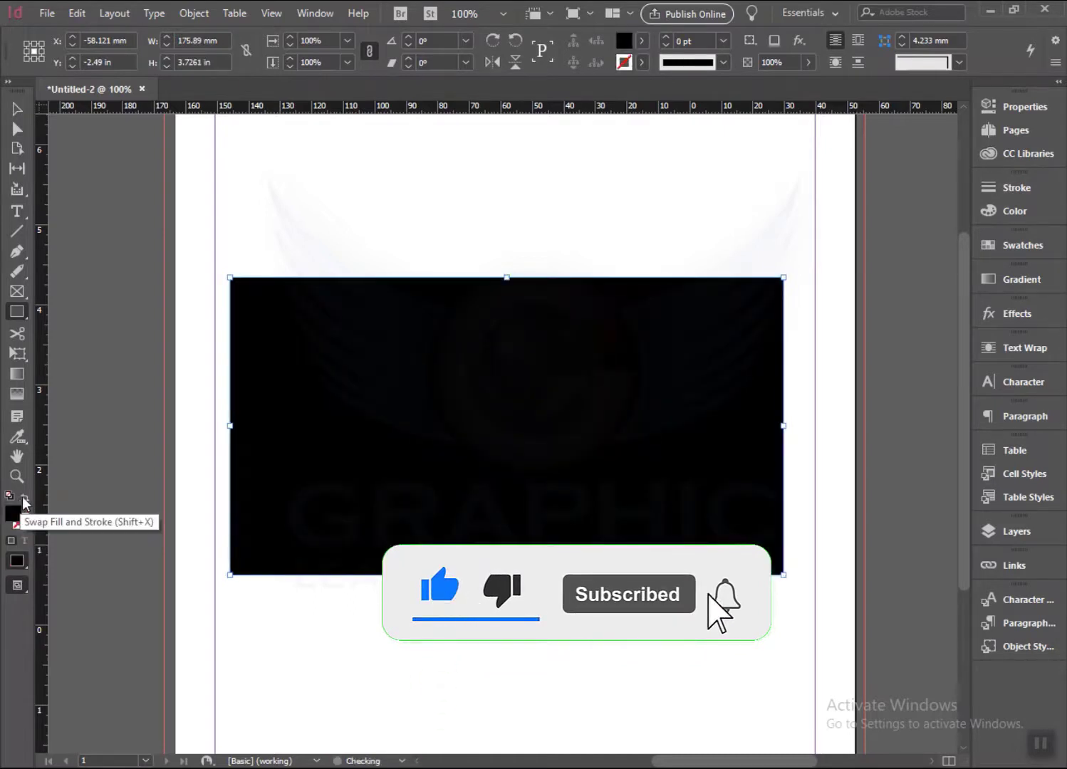
pyautogui.click(25, 500)
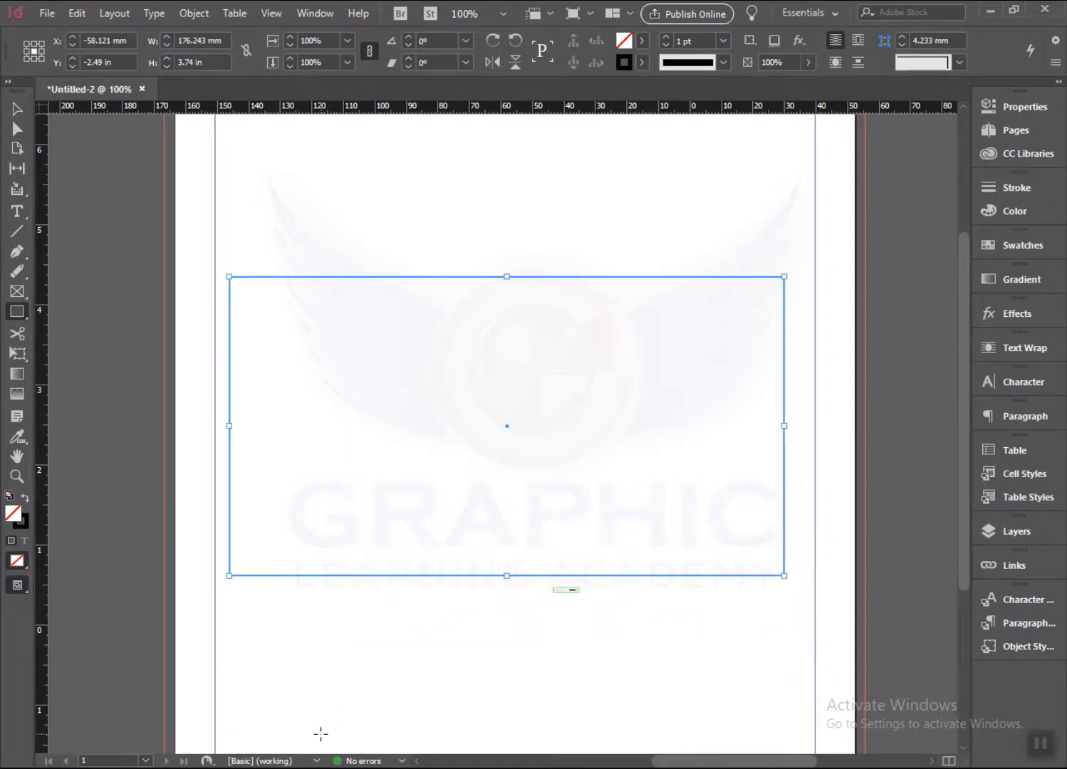
# - Fill the rectangle with green #50b848 using the Color Picker
pyautogui.doubleClick(12, 516)
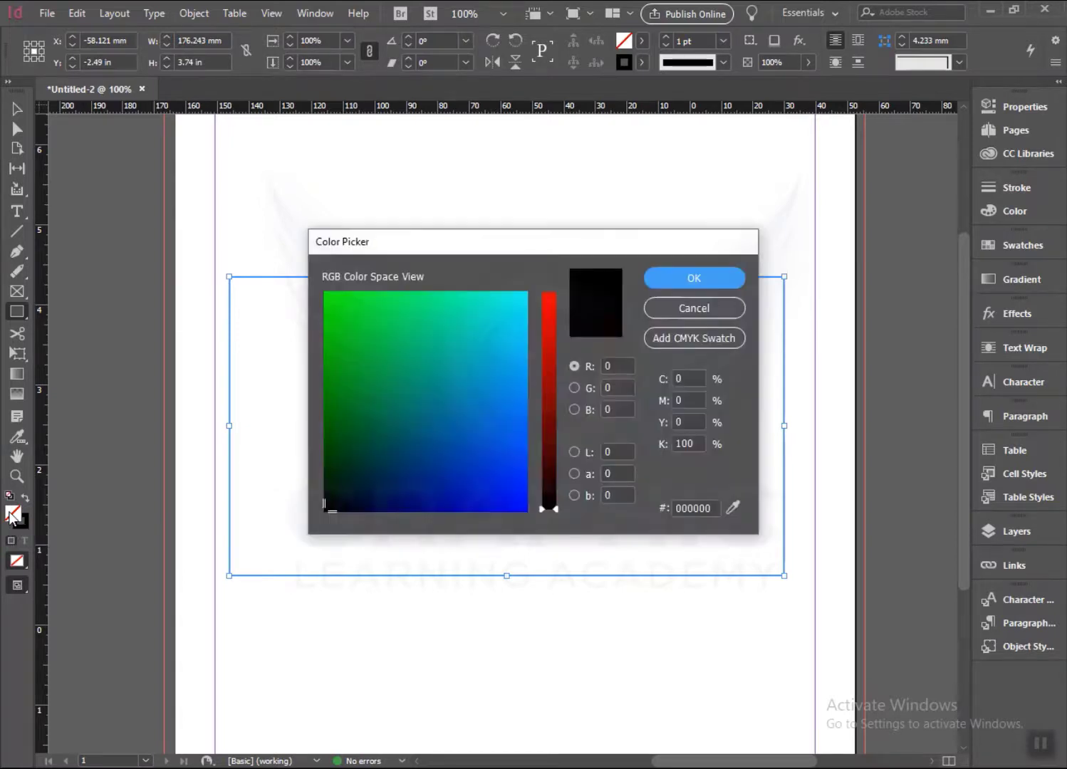
pyautogui.click(345, 321)
pyautogui.click(697, 279)
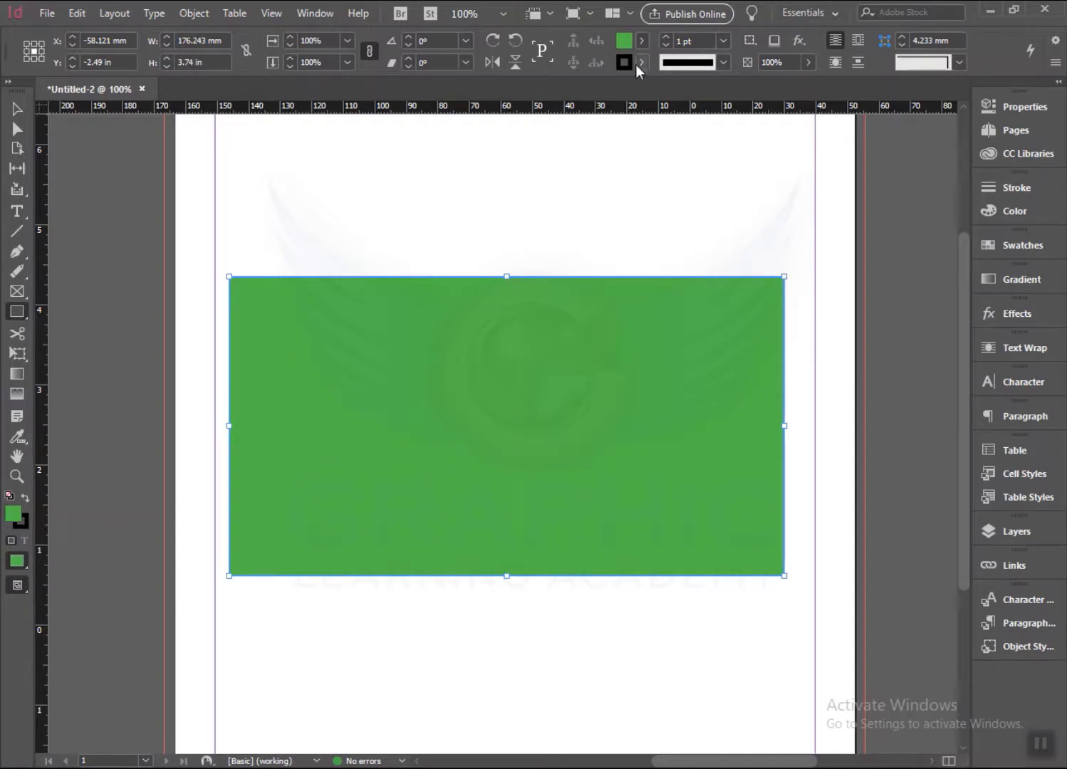
# - Increase the rectangle's stroke weight to 8 pt
pyautogui.click(666, 37)
pyautogui.click(666, 37)
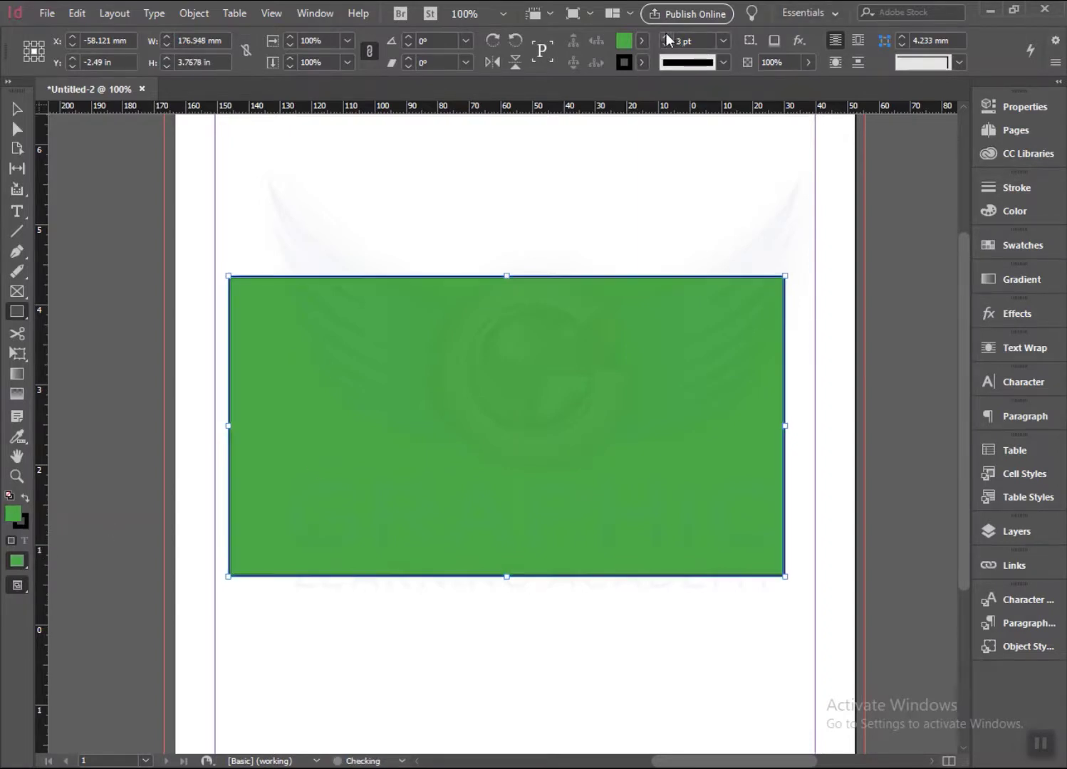
pyautogui.click(666, 37)
pyautogui.click(666, 37)
pyautogui.click(666, 37)
pyautogui.click(666, 37)
pyautogui.click(666, 37)
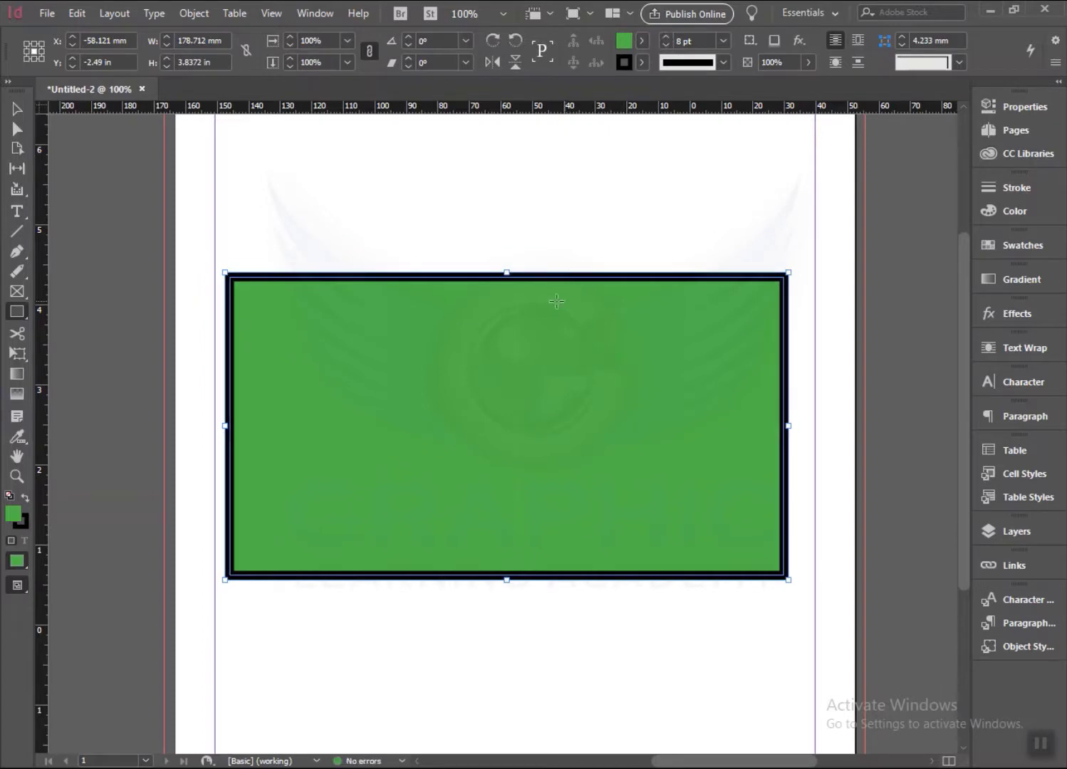
# - Reset the rectangle to the default fill and stroke, and reapply the last used green fill
pyautogui.click(22, 112)
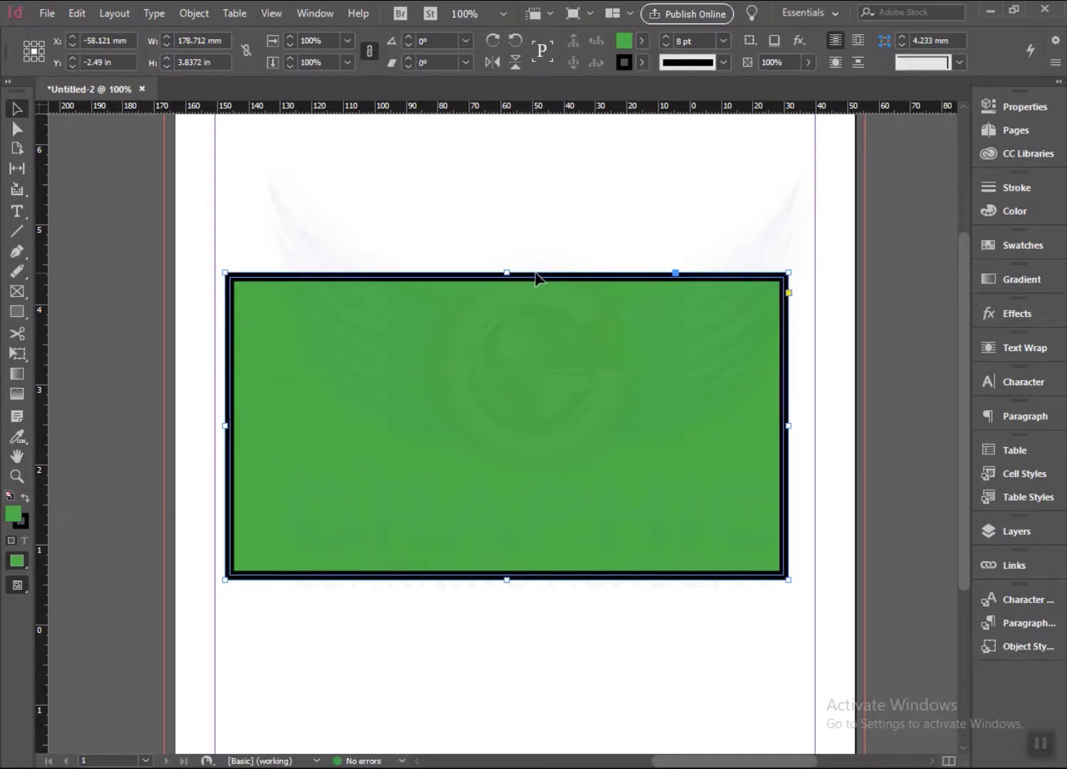
pyautogui.click(10, 496)
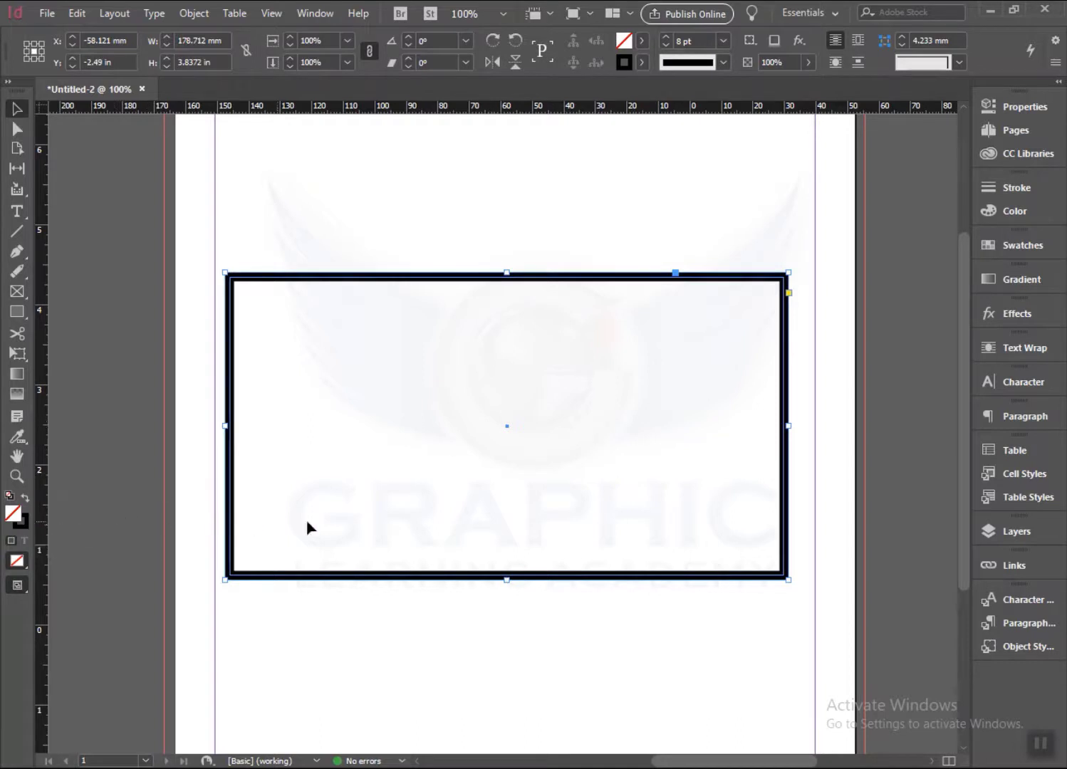
pyautogui.press(',')
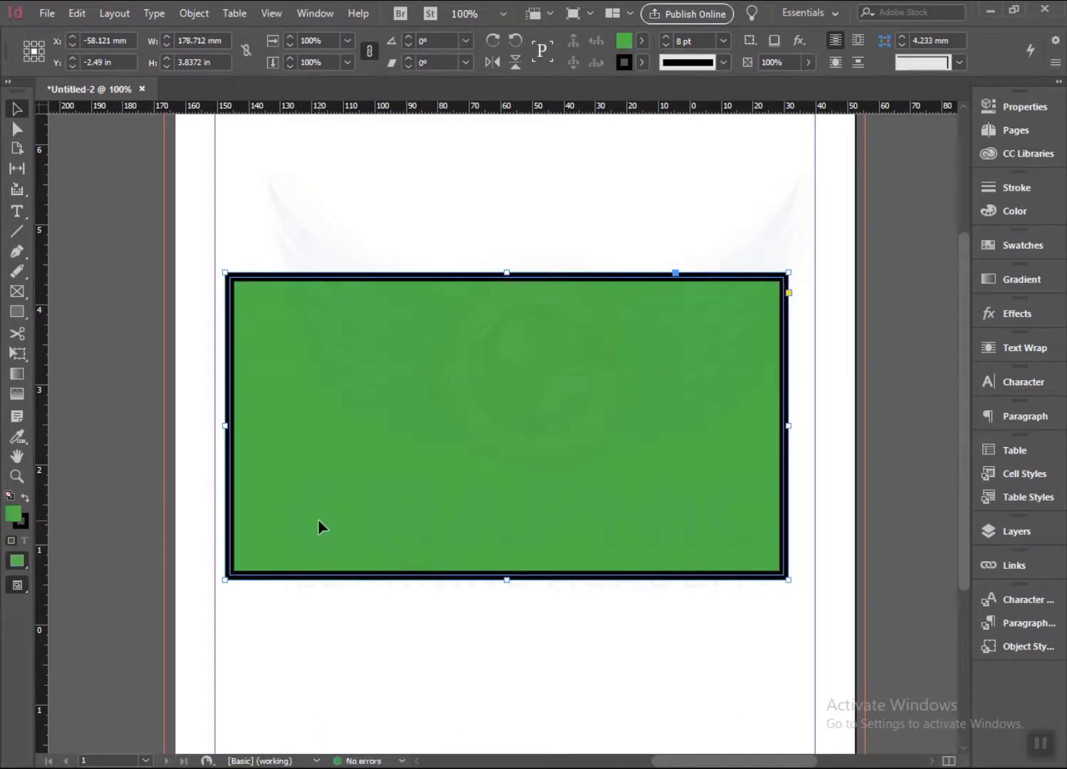
# - Swap the rectangle's green fill with its black stroke and swap them back
pyautogui.click(26, 497)
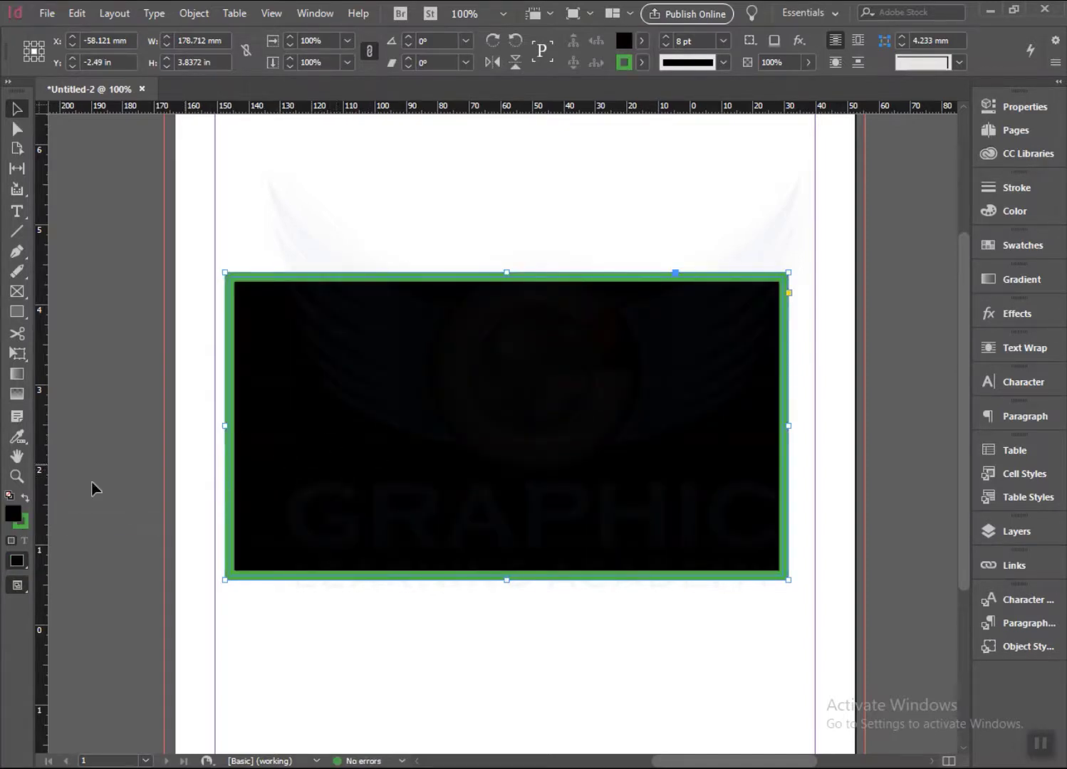
pyautogui.click(25, 497)
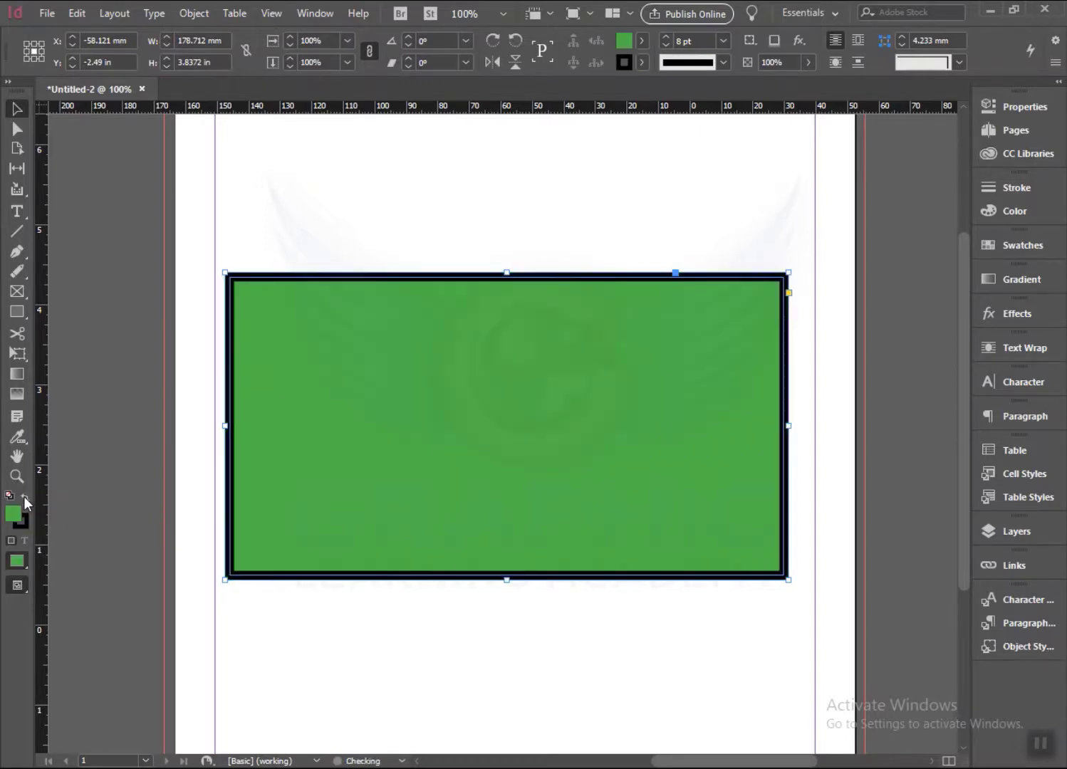
# - Restore the default fill and stroke on the rectangle, and swap the two back and forth
pyautogui.click(13, 497)
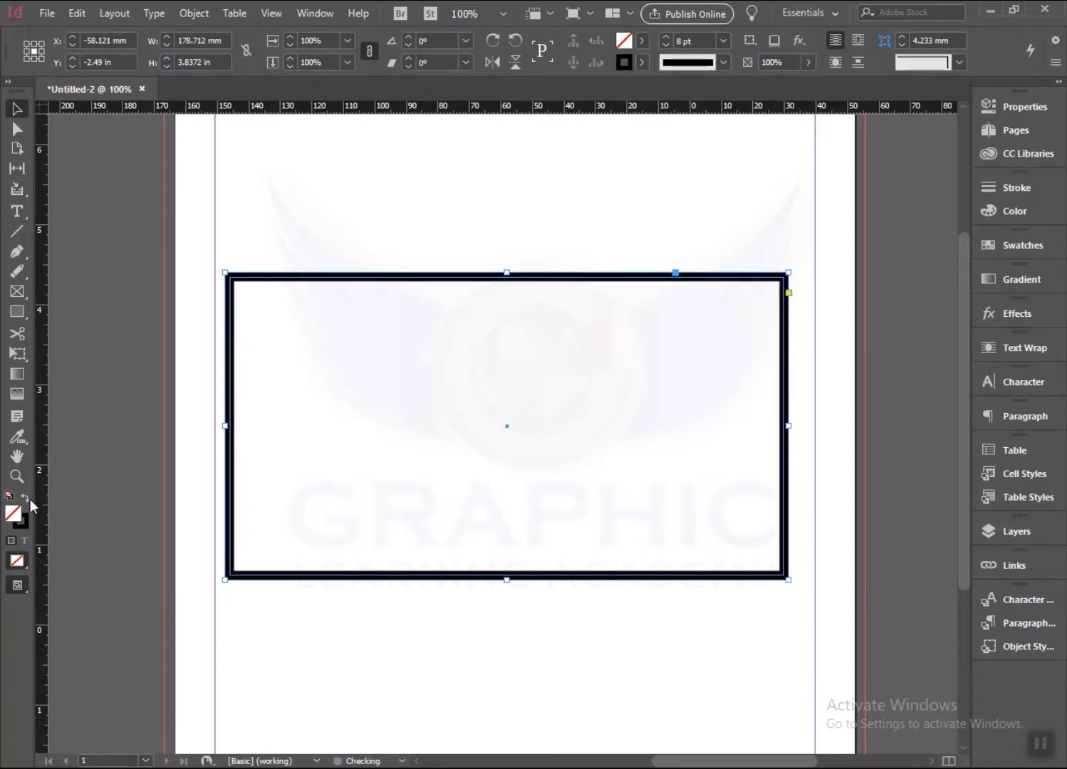
pyautogui.click(22, 497)
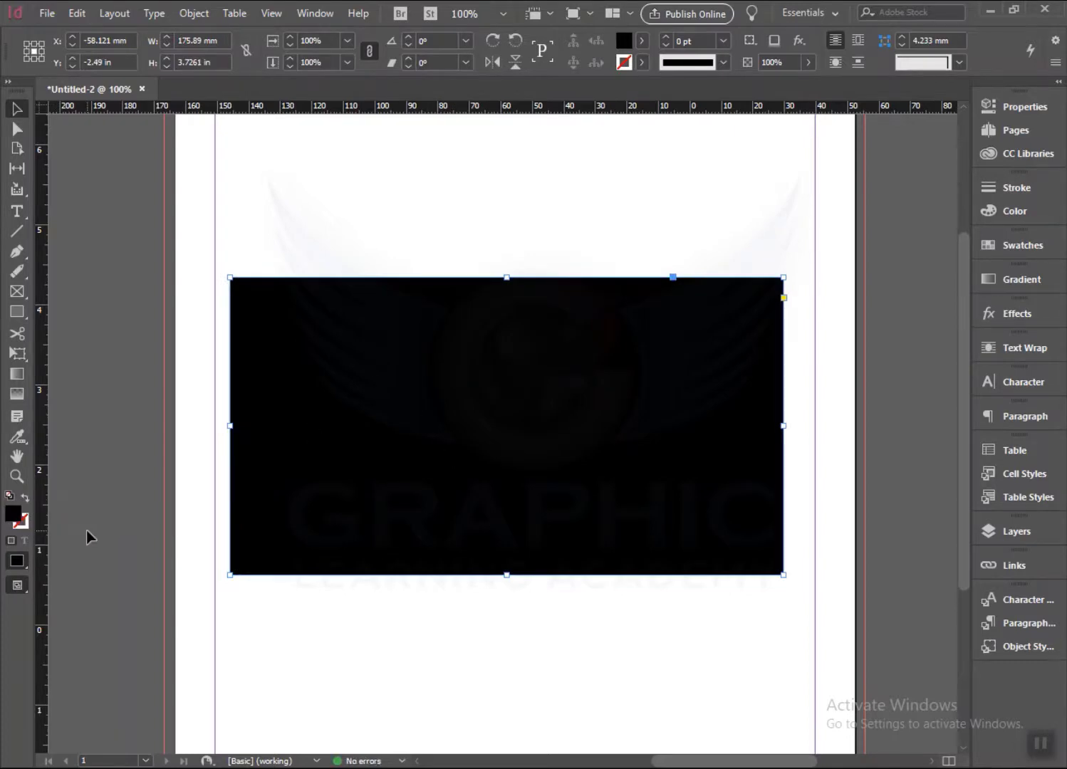
pyautogui.hotkey('shift', 'x')
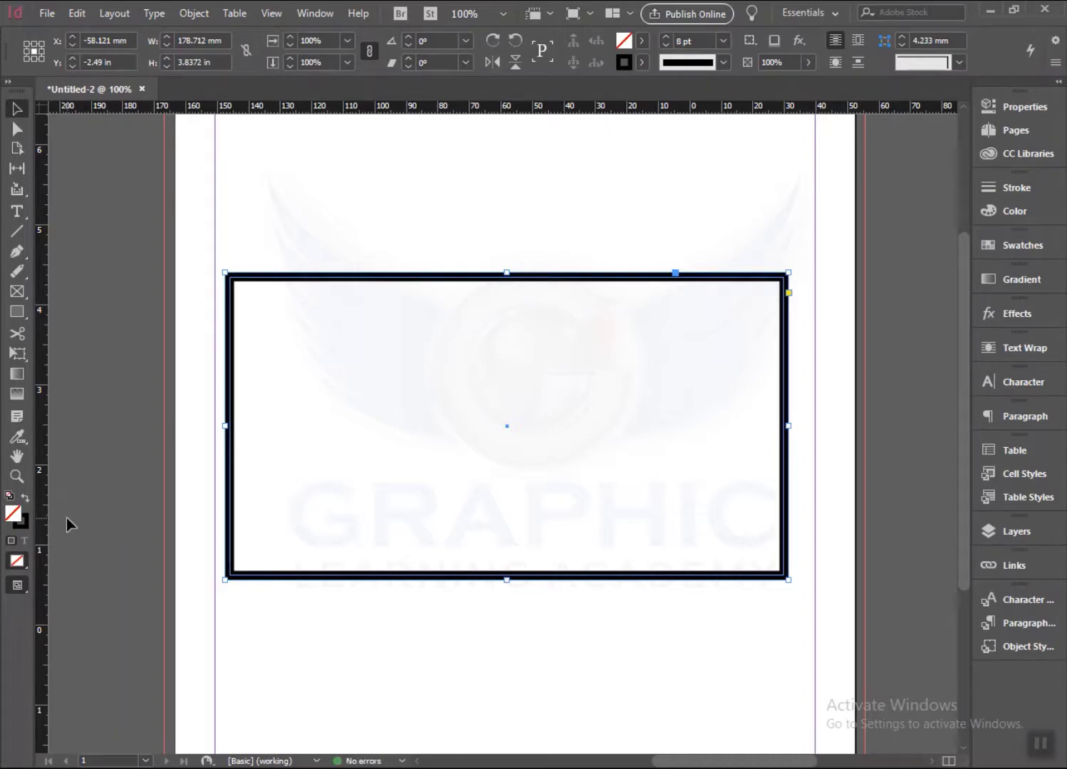
# - Reapply the last used green to the rectangle's fill and swap it with the black stroke
pyautogui.press(',')
pyautogui.click(27, 497)
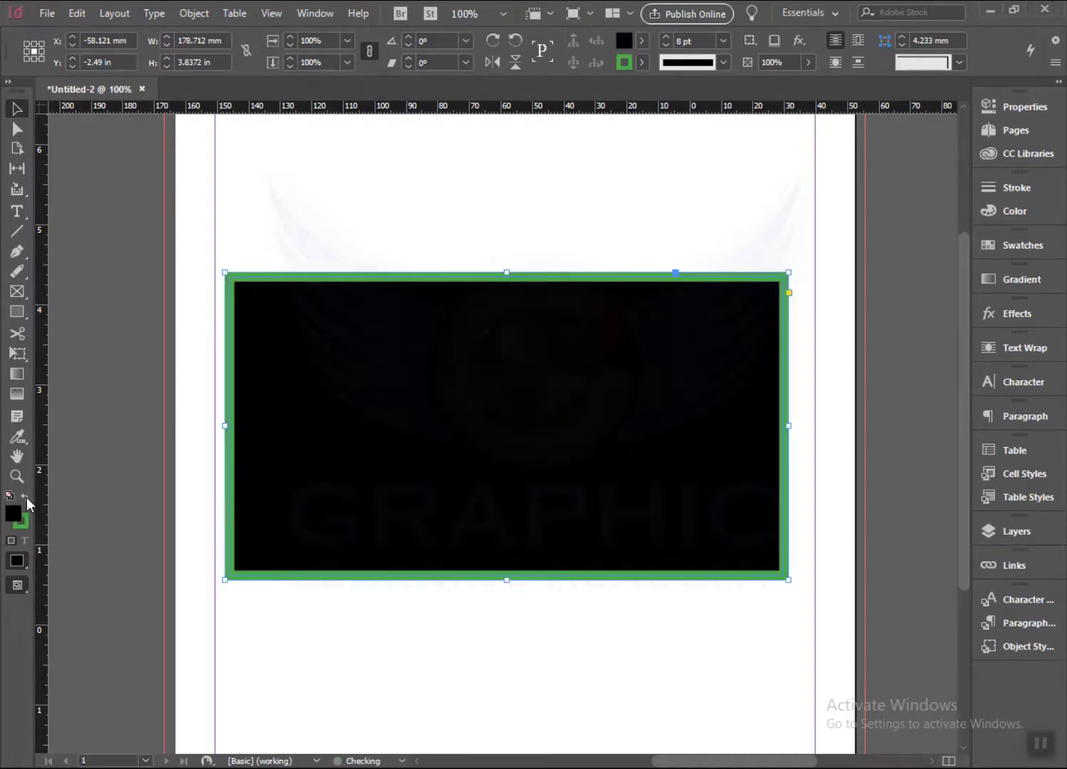
# - Reset the rectangle's fill and stroke to default, and step back through the changes to the green fill with 8 pt black stroke
pyautogui.click(12, 493)
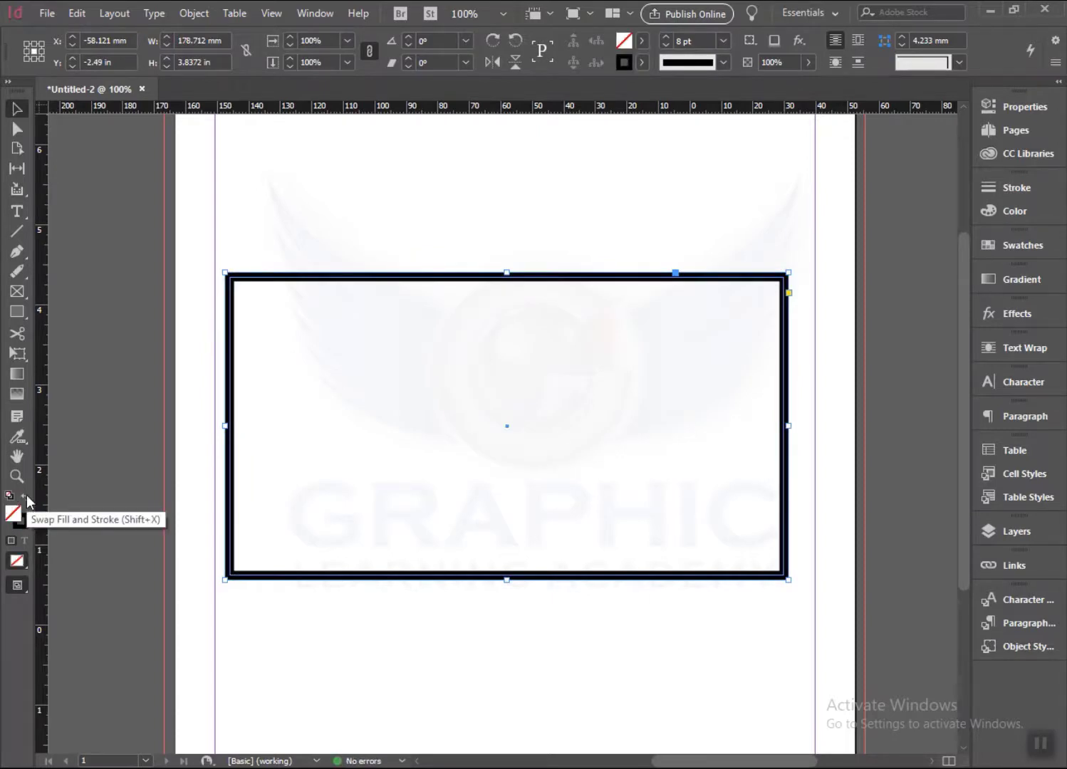
pyautogui.hotkey('ctrl', 'z')
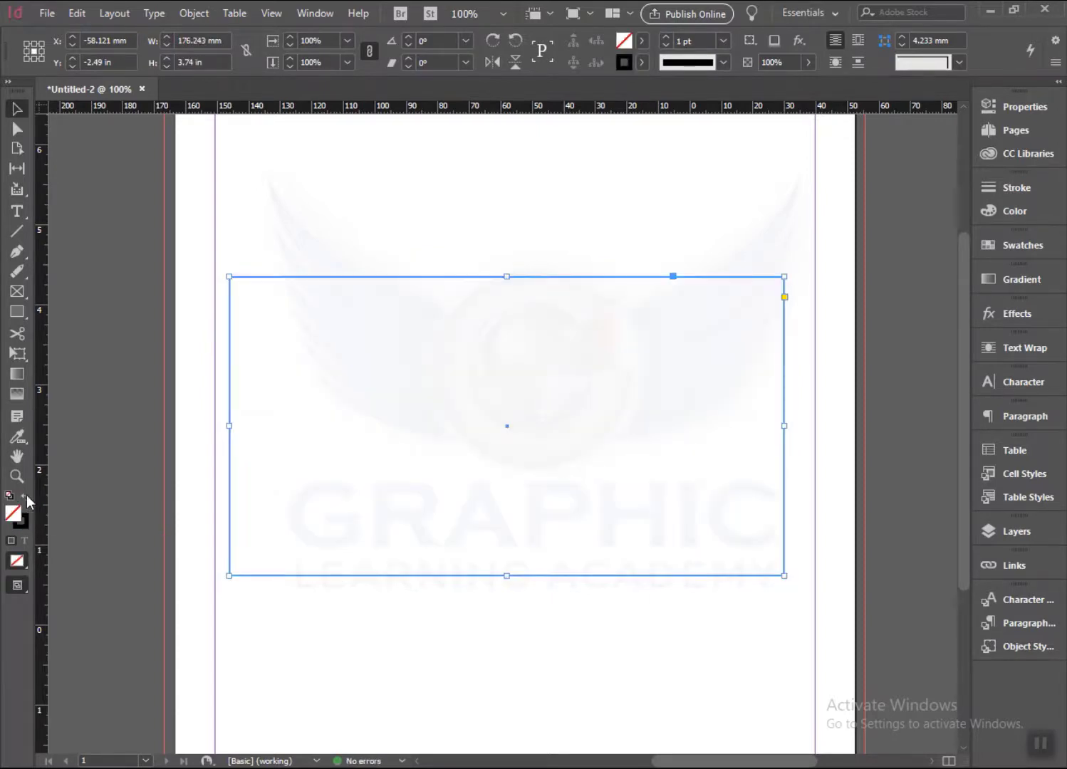
pyautogui.hotkey('ctrl', 'z')
pyautogui.hotkey('ctrl', 'z')
pyautogui.hotkey('ctrl', 'z')
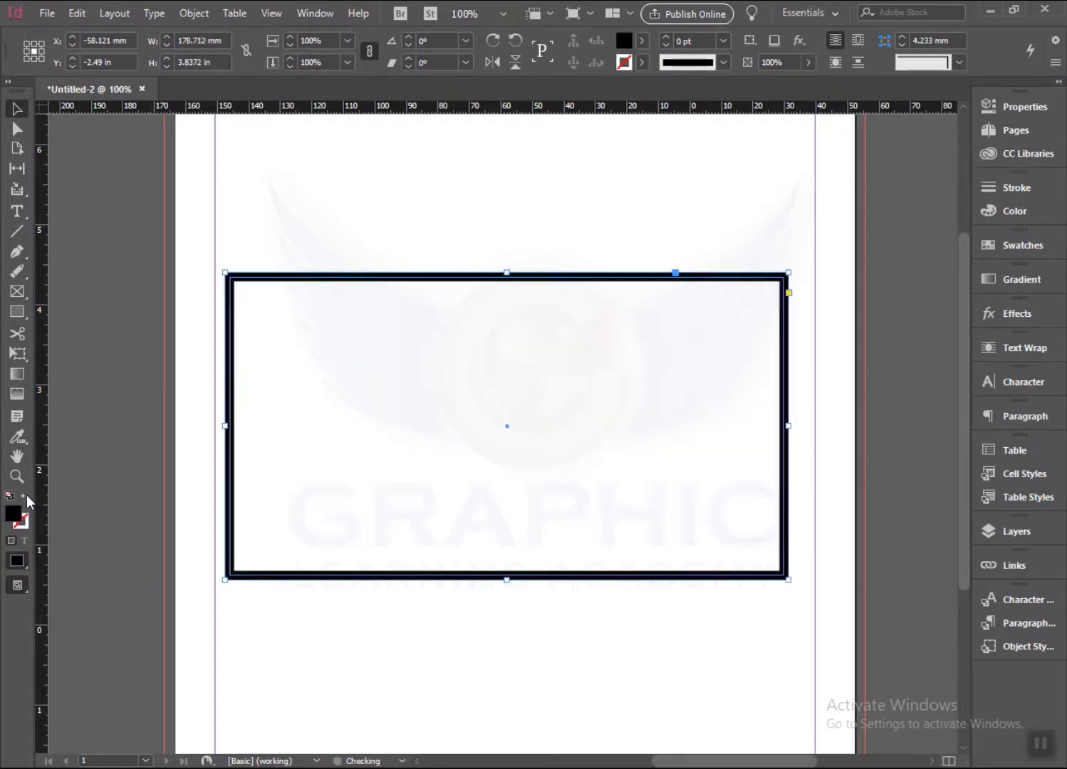
pyautogui.click(27, 494)
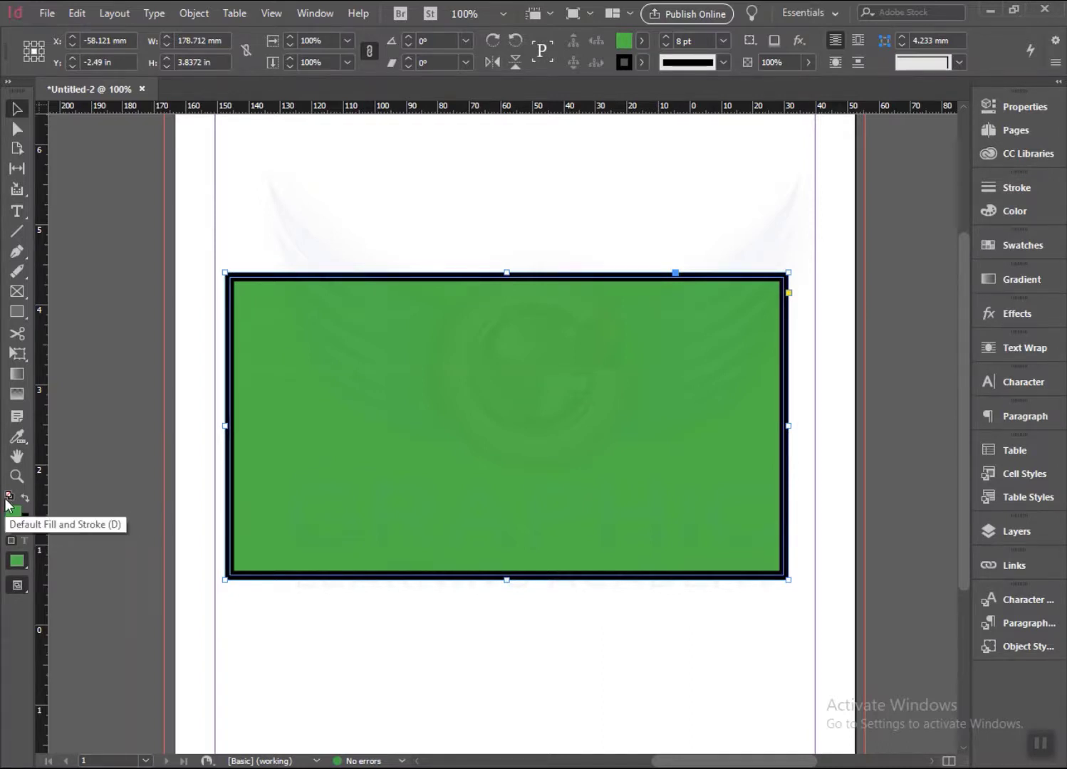
# - Set the rectangle's stroke colour to [None]
pyautogui.click(642, 62)
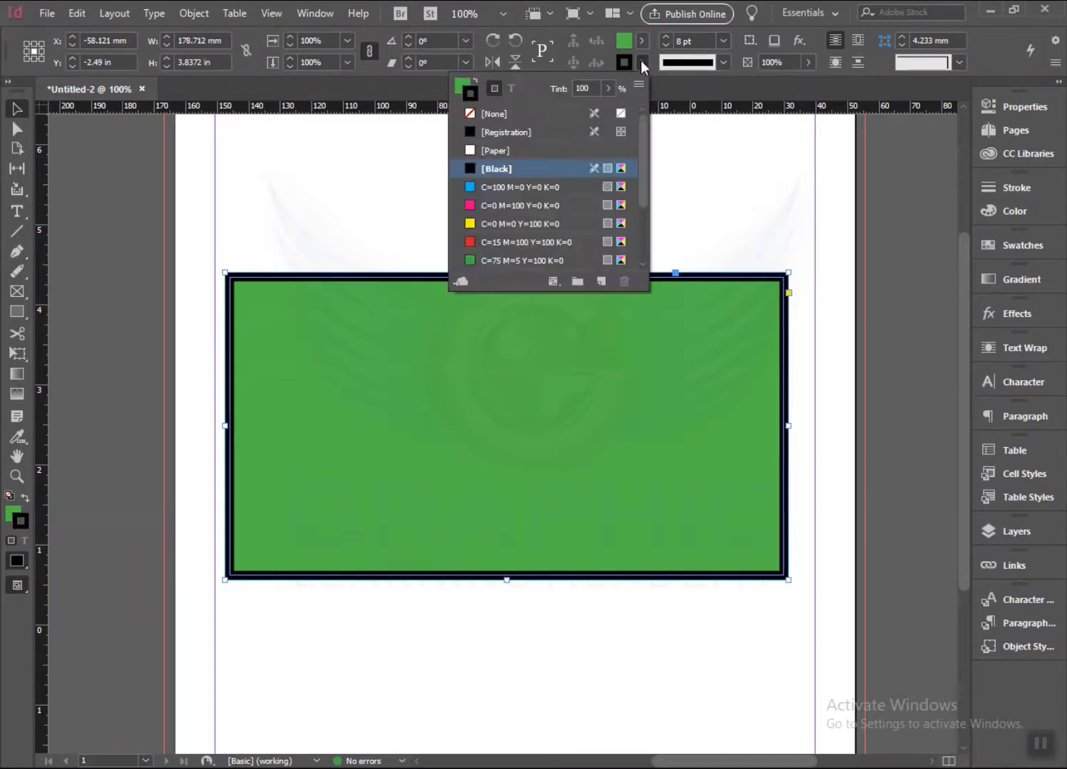
pyautogui.click(494, 113)
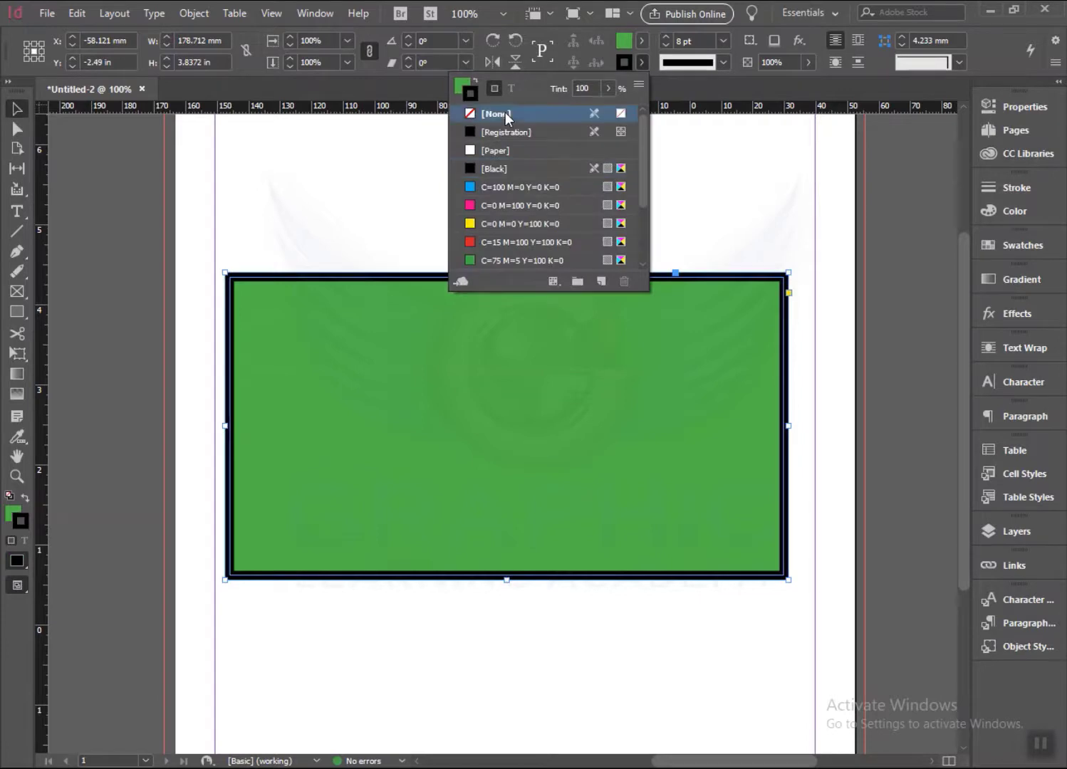
pyautogui.click(643, 64)
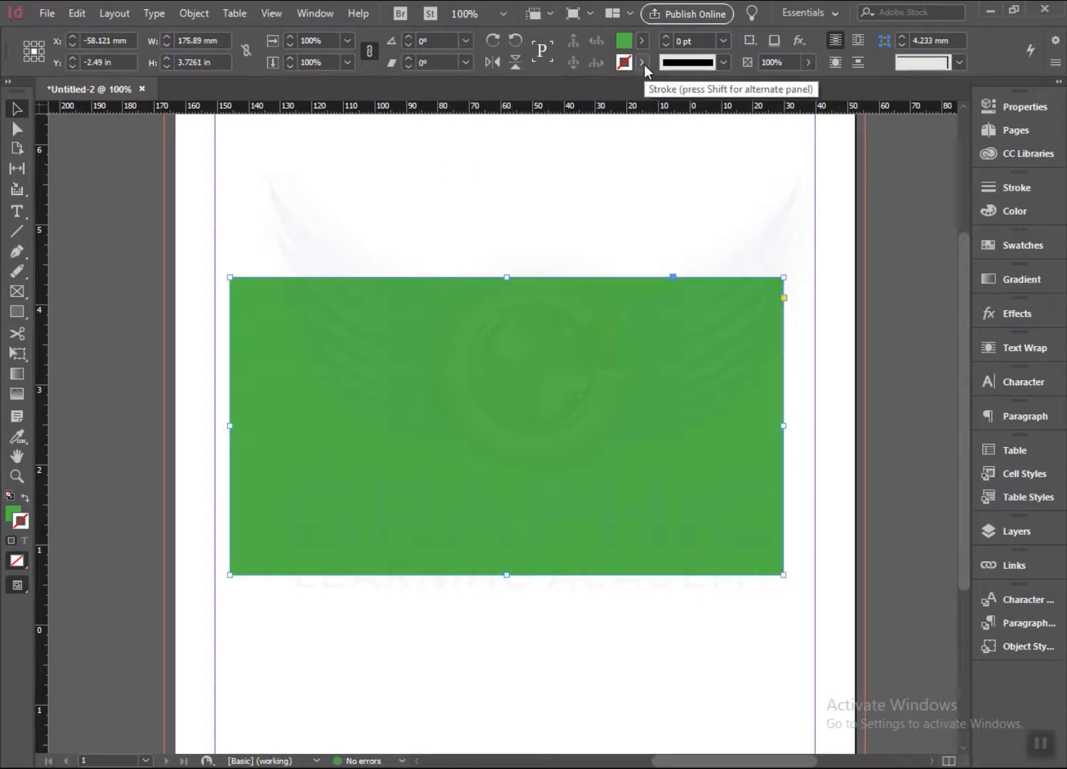
# - Apply the magenta swatch C=0 M=100 Y=0 K=0 to the rectangle's stroke
pyautogui.click(643, 64)
pyautogui.click(512, 208)
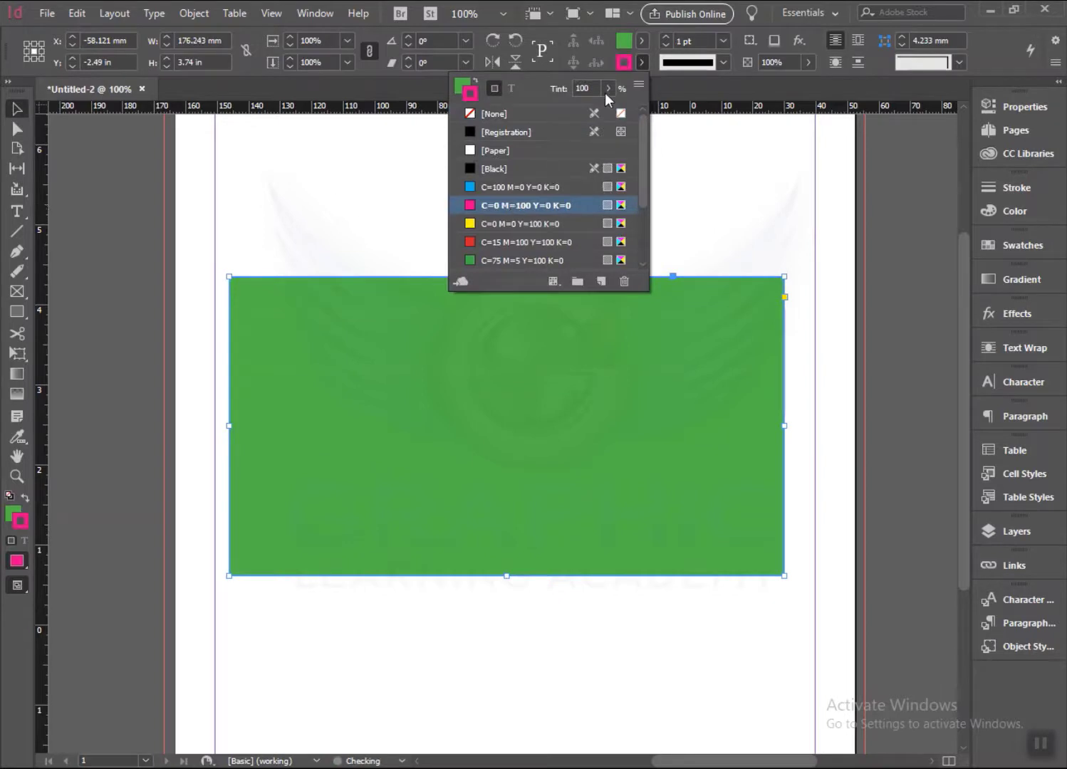
pyautogui.click(642, 62)
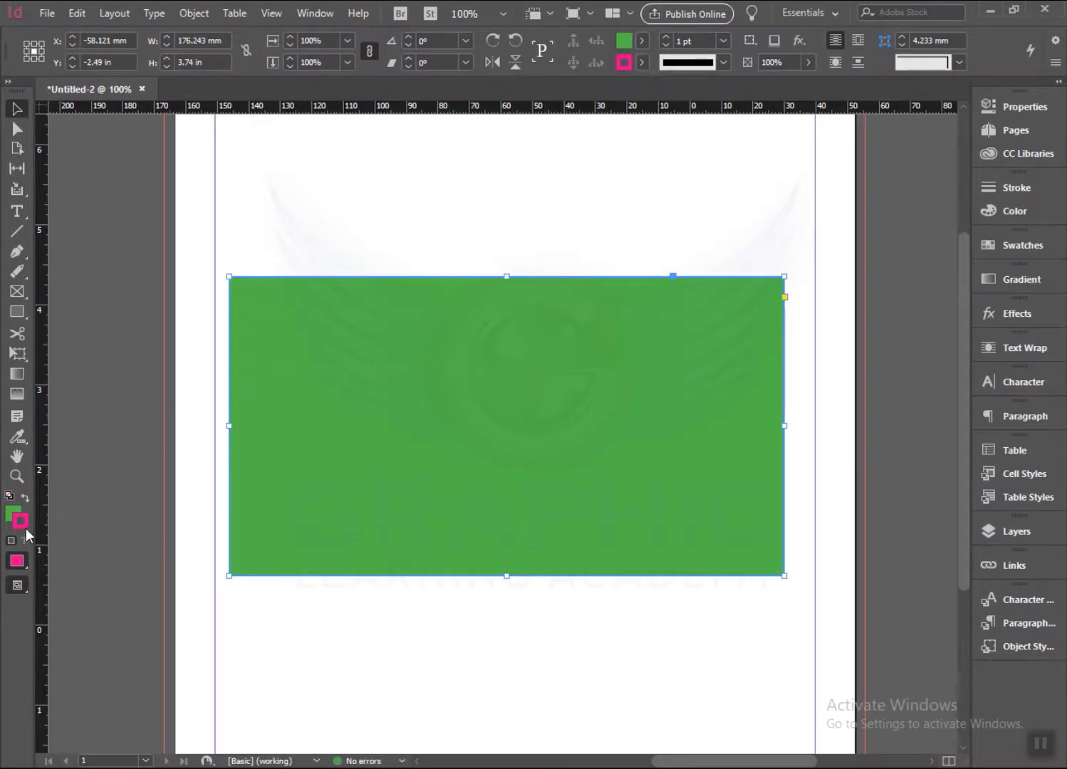
# - Change the rectangle's stroke colour to pale yellow #ecea9e using the Color Picker
pyautogui.doubleClick(25, 526)
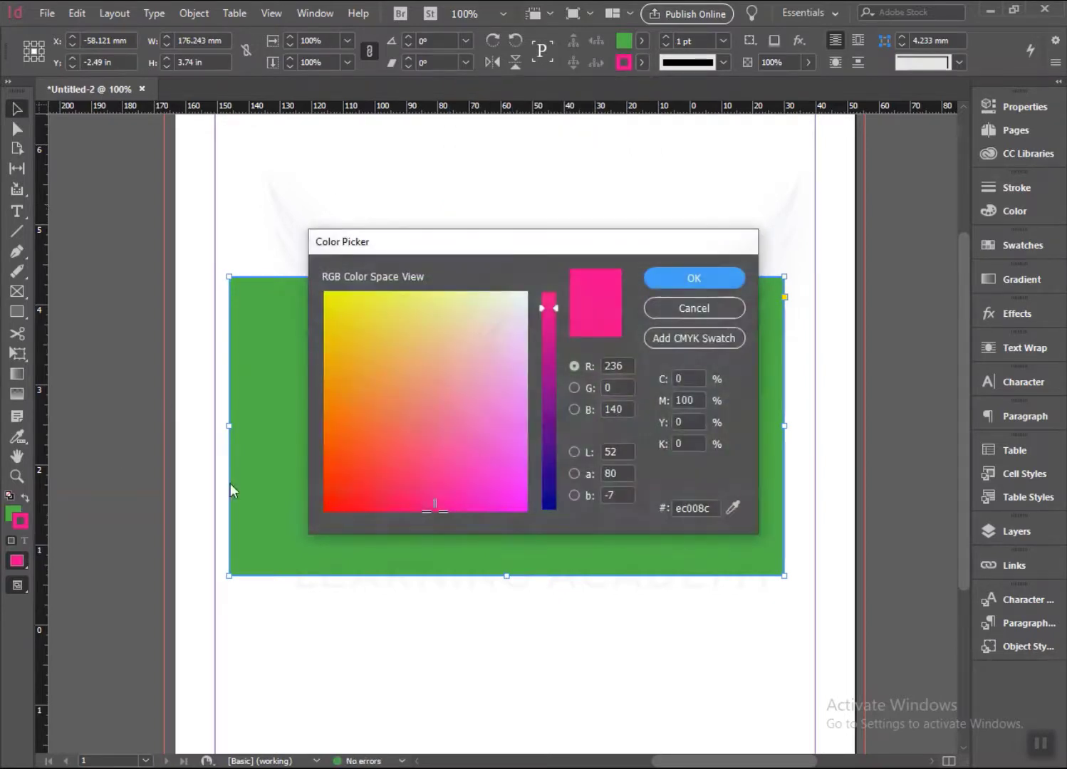
pyautogui.moveTo(467, 337); pyautogui.dragTo(451, 308)
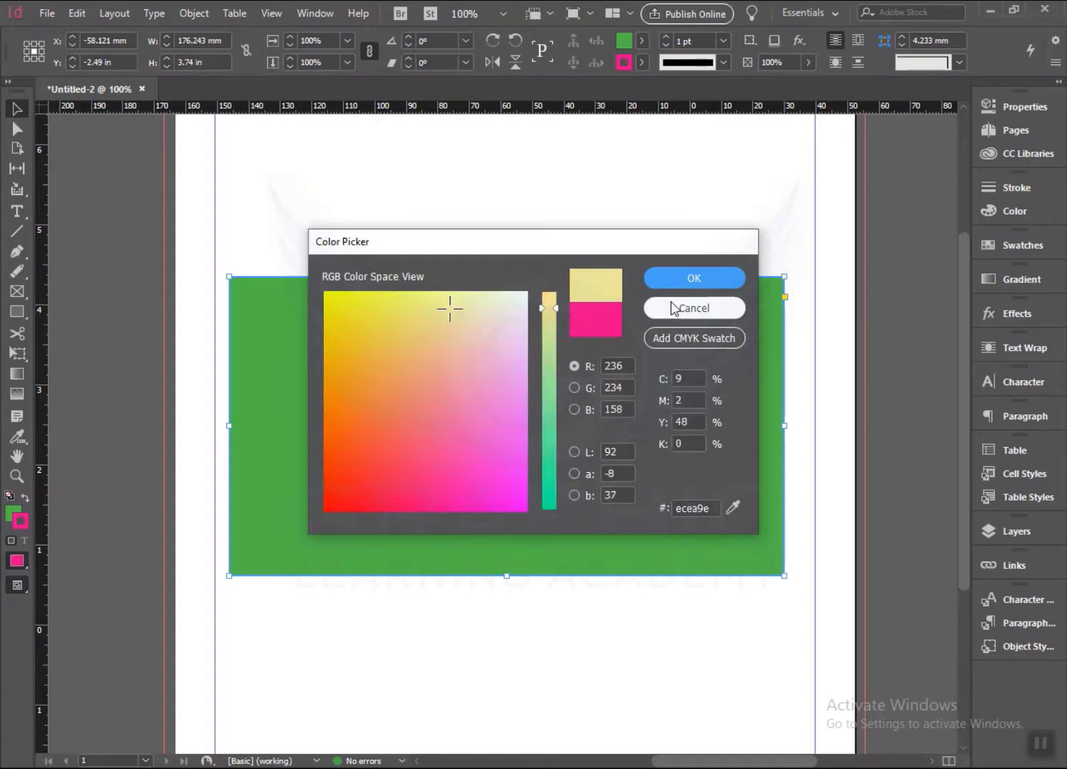
pyautogui.click(698, 282)
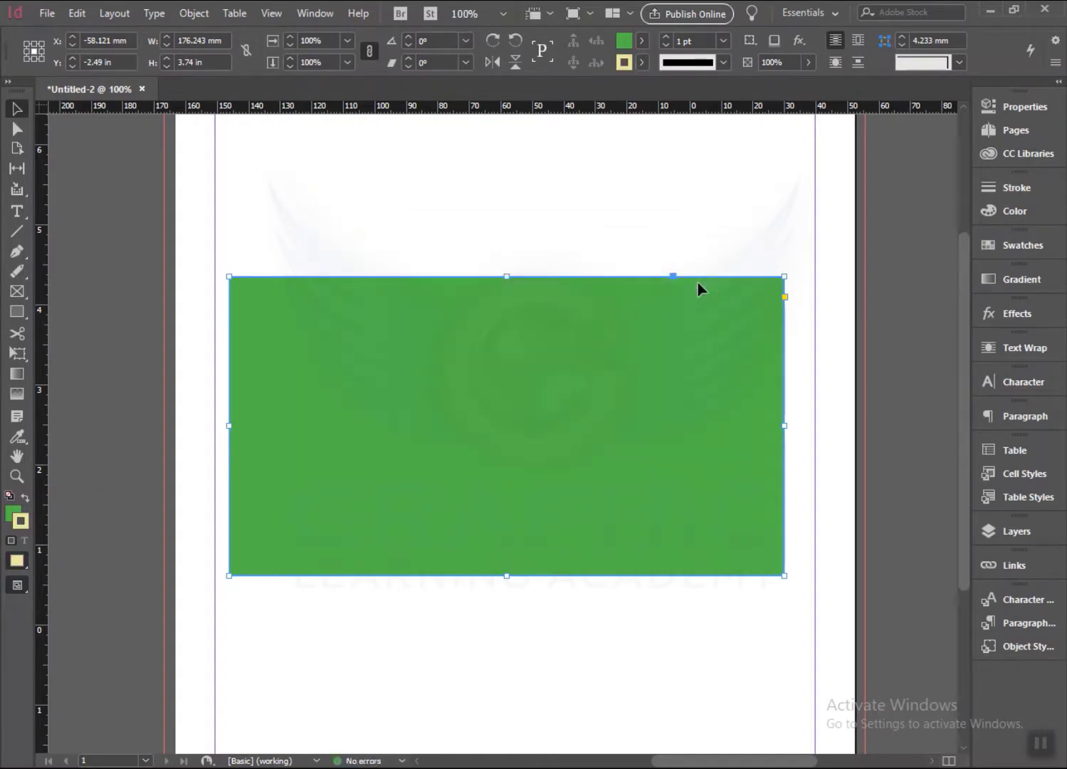
# - Show the Color Picker for the rectangle's fill and for its stroke, cancelling both without changing a colour
pyautogui.click(12, 514)
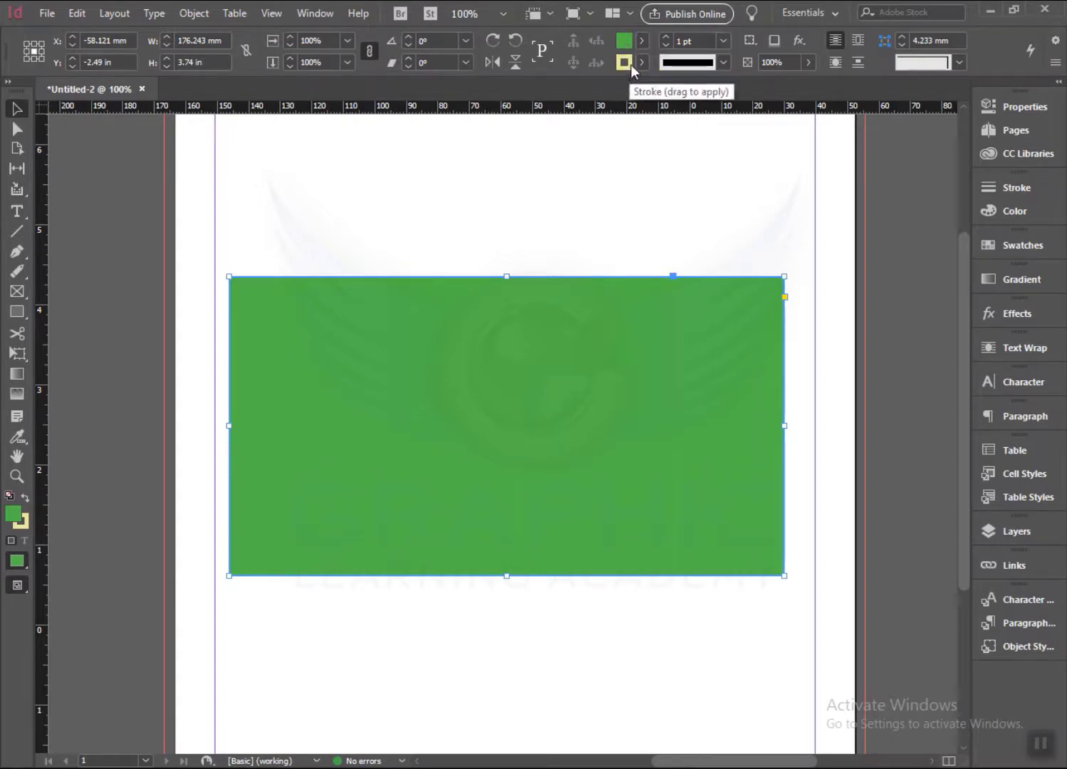
pyautogui.doubleClick(625, 41)
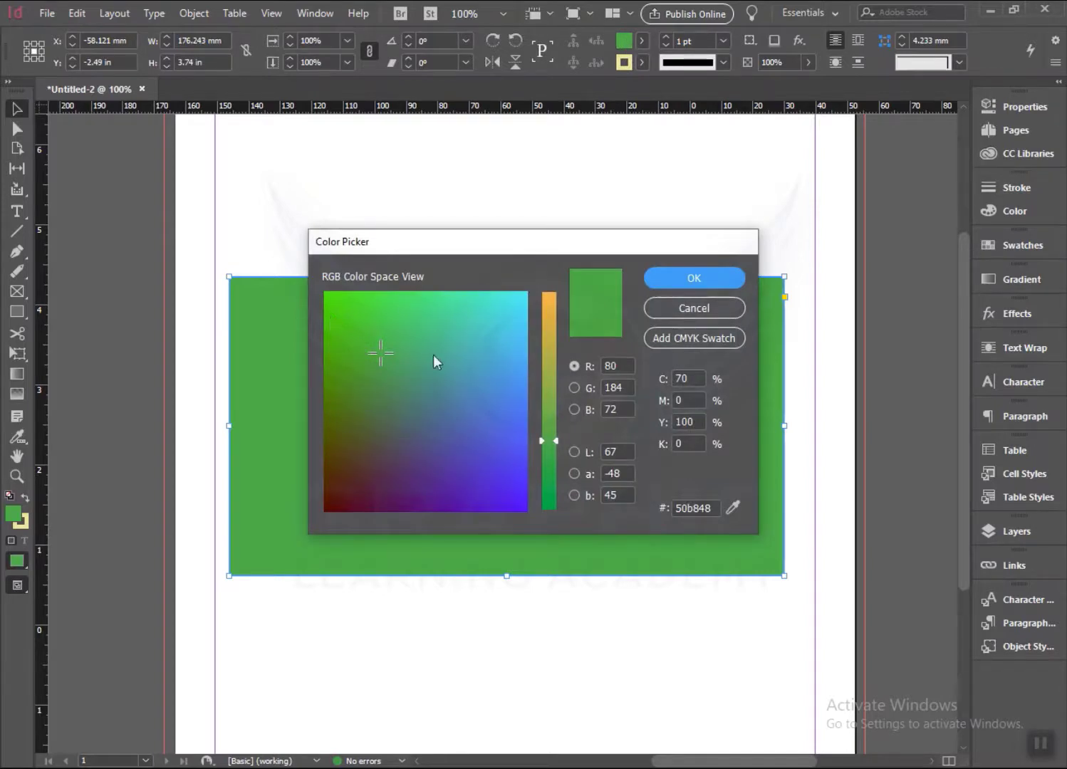
pyautogui.click(711, 309)
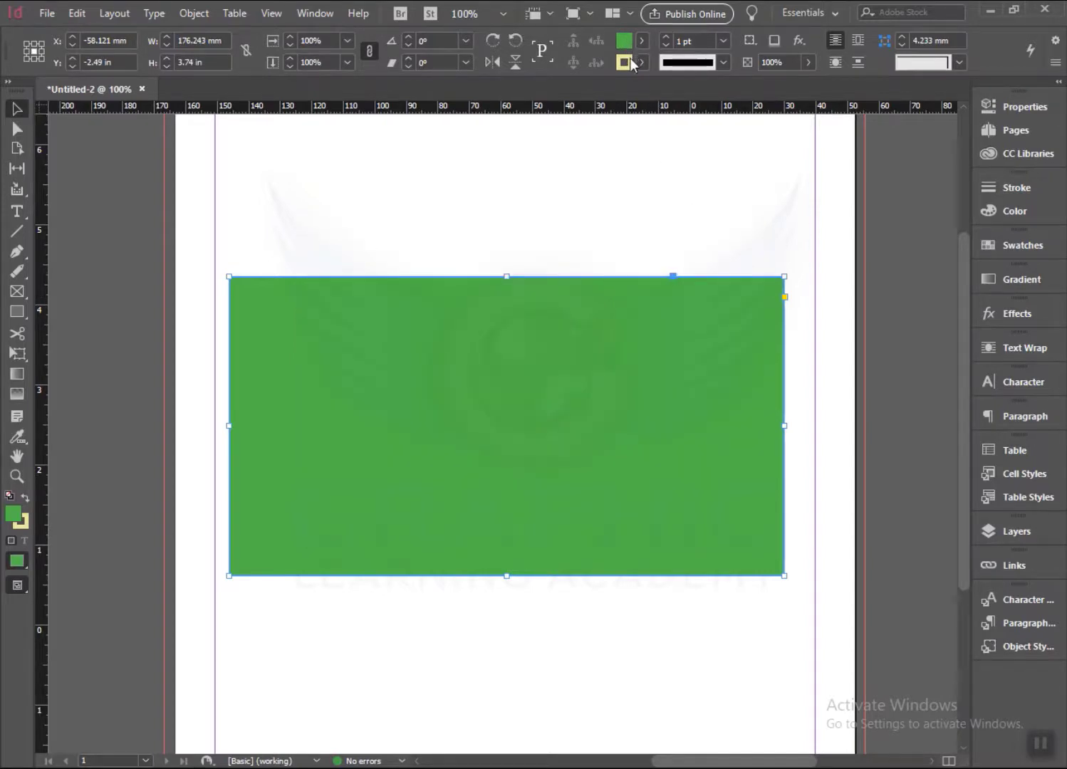
pyautogui.doubleClick(629, 62)
pyautogui.click(667, 305)
# - Compare the swatches offered for the rectangle's fill with the document's full swatch collection
pyautogui.click(640, 42)
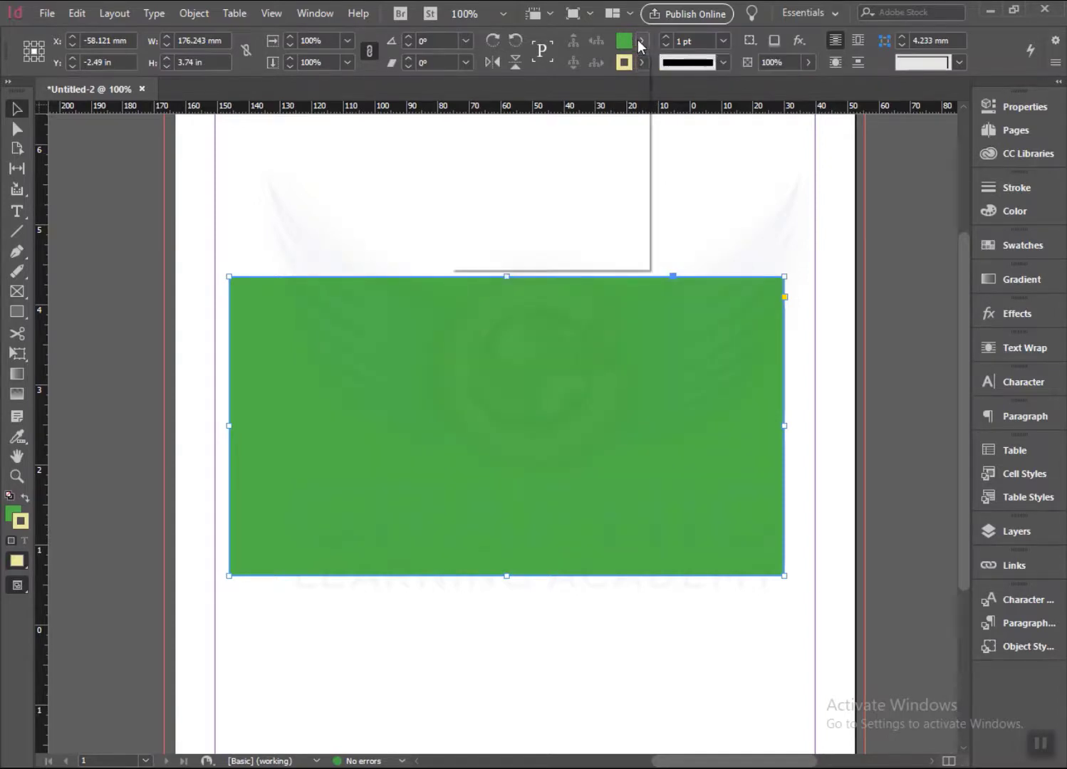
pyautogui.click(638, 42)
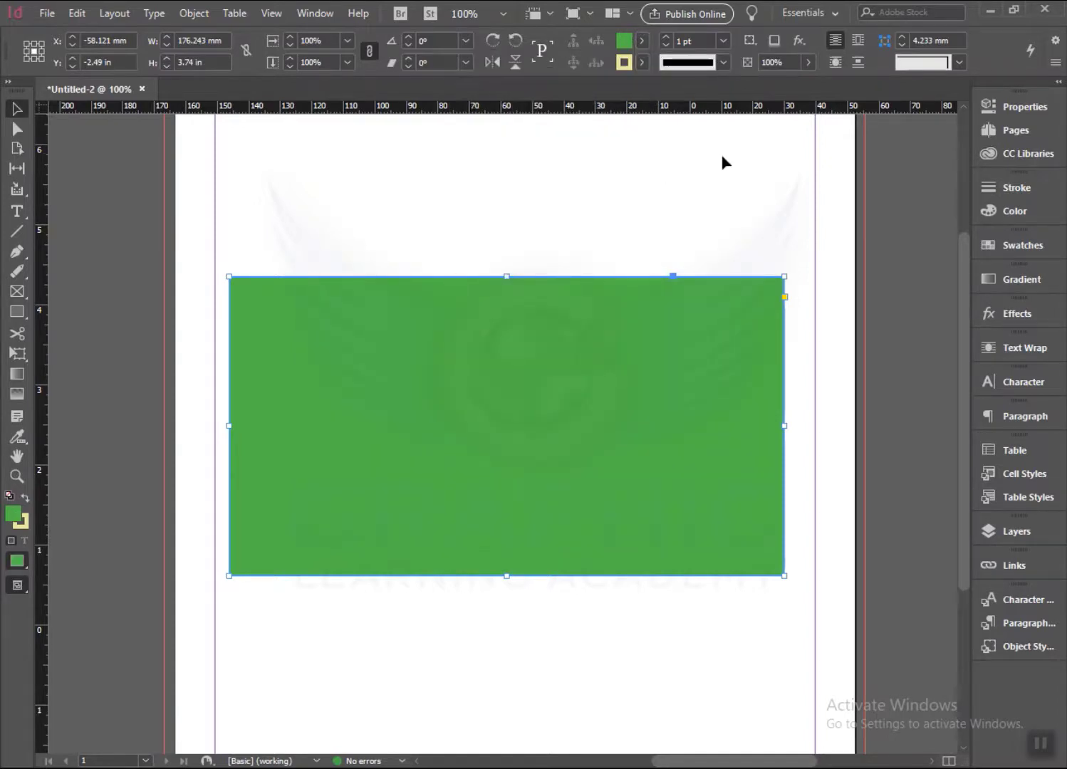
pyautogui.click(1010, 249)
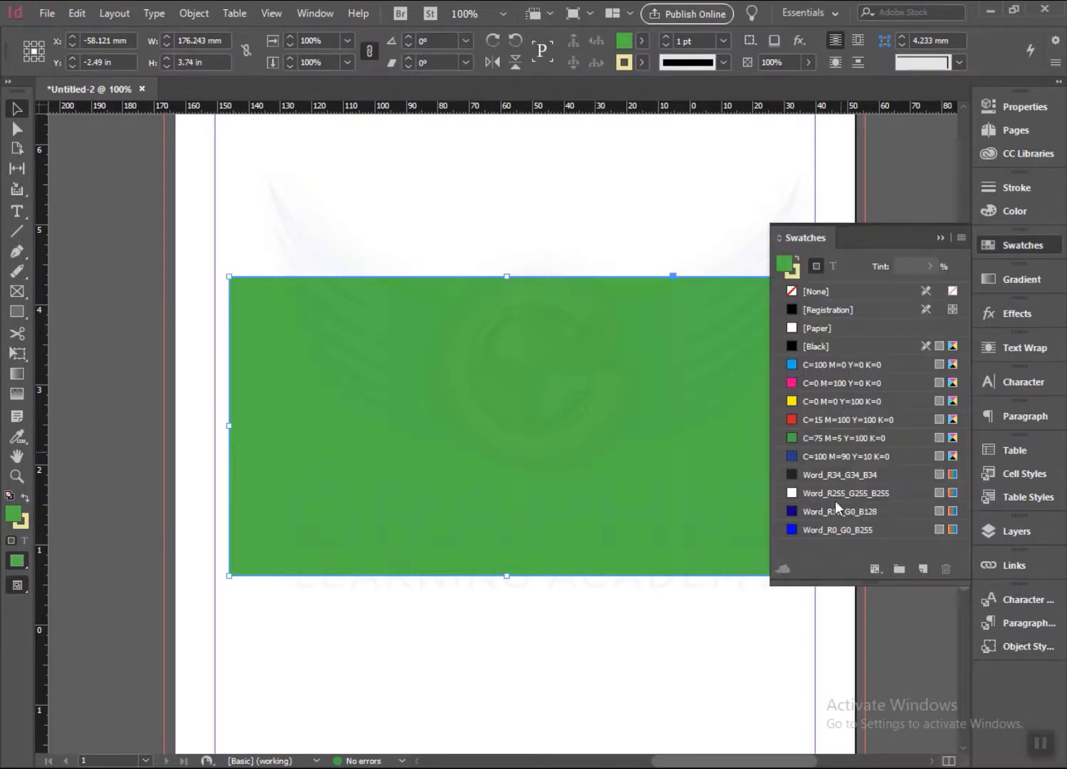
pyautogui.click(943, 238)
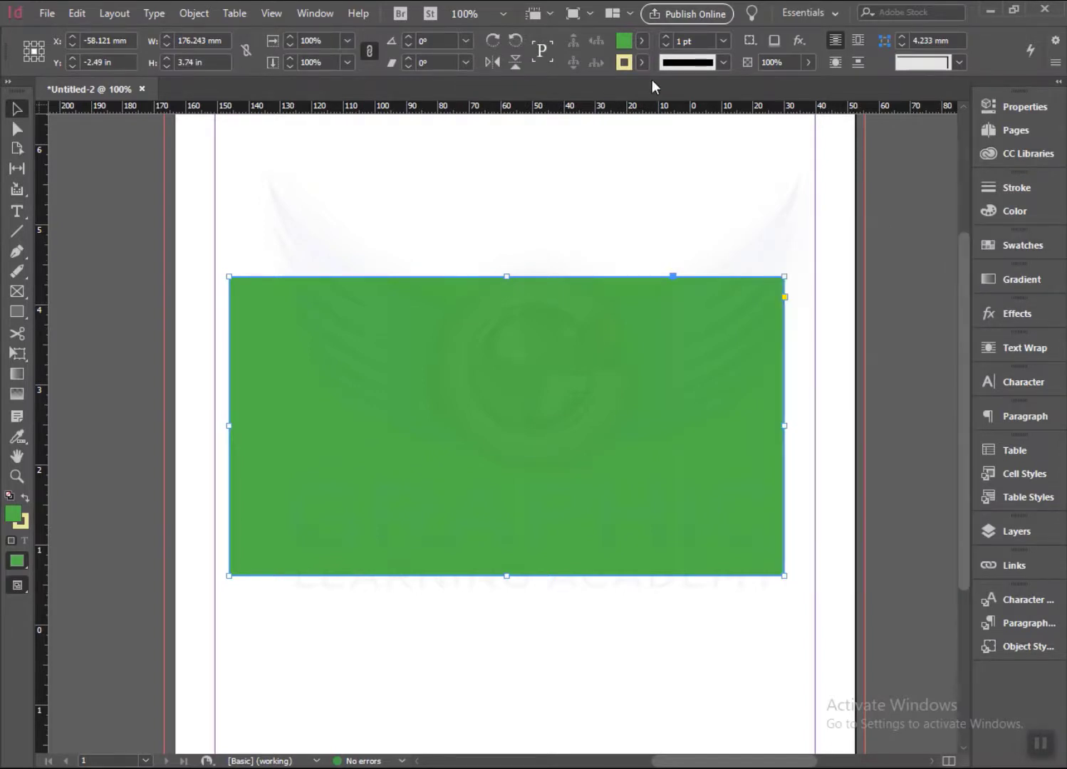
pyautogui.click(643, 42)
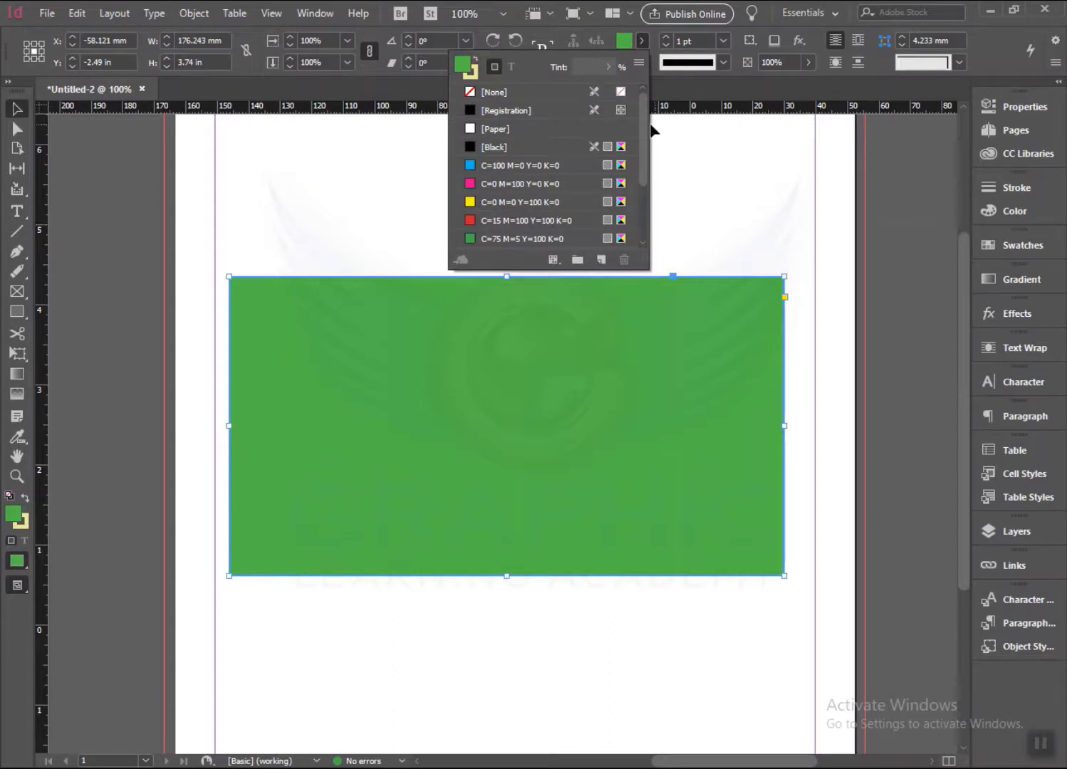
pyautogui.moveTo(642, 148); pyautogui.dragTo(624, 88)
pyautogui.click(638, 37)
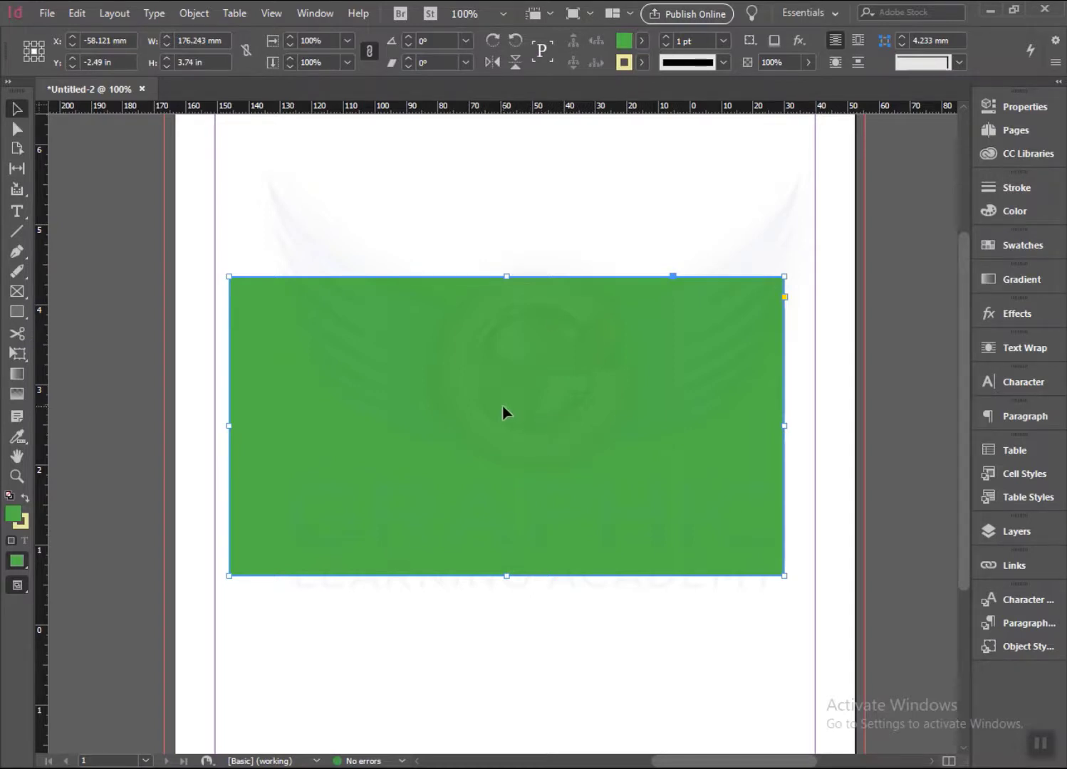
# - Mix the rectangle's fill in CMYK and sample the CMYK spectrum, ending on coral C=0 M=75 Y=45 K=0
pyautogui.click(1006, 213)
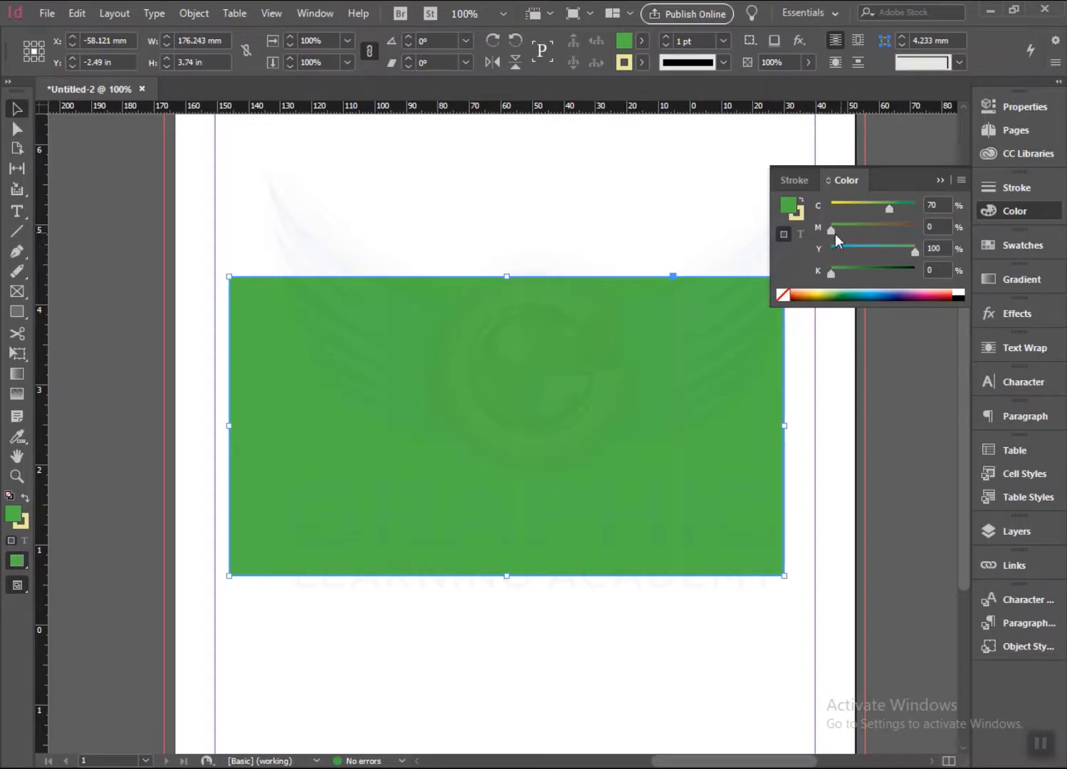
pyautogui.moveTo(830, 231); pyautogui.dragTo(861, 209)
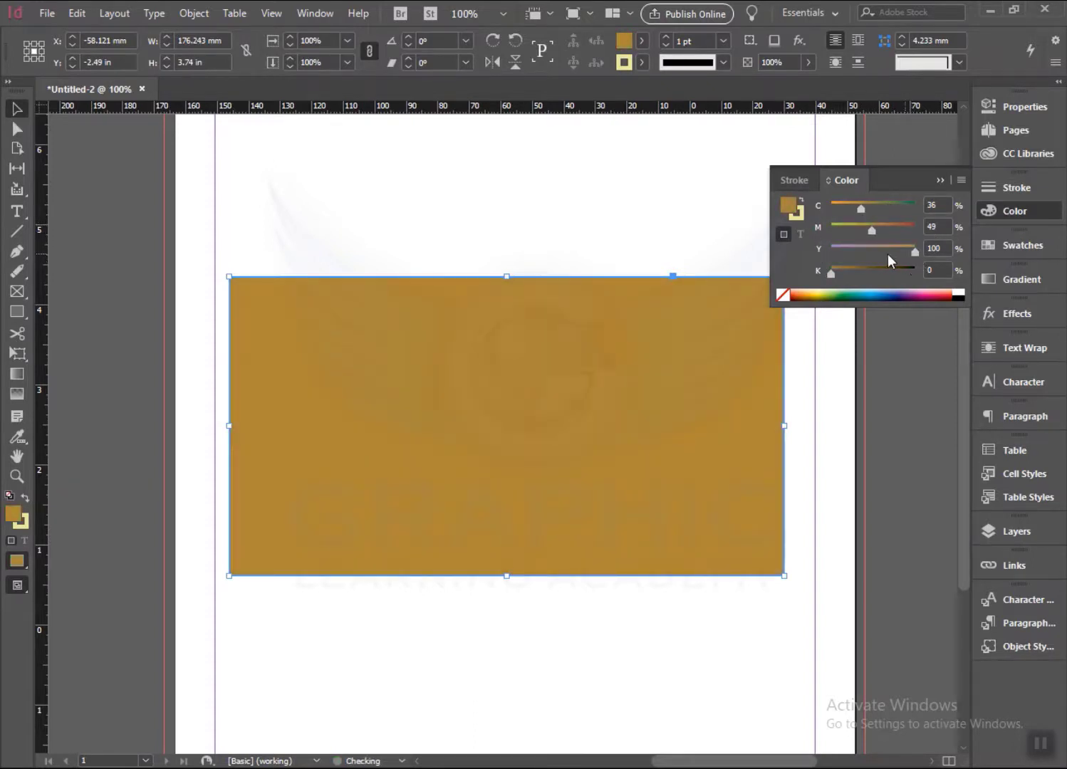
pyautogui.moveTo(893, 251); pyautogui.dragTo(878, 277)
pyautogui.click(804, 291)
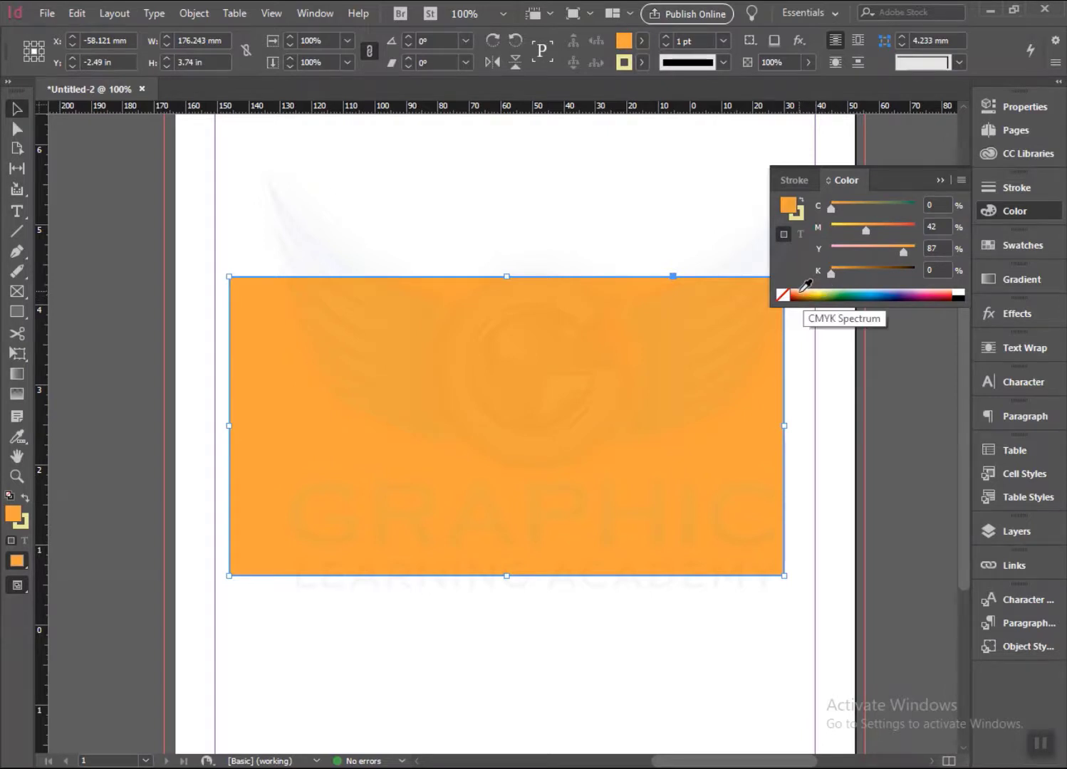
pyautogui.moveTo(805, 286); pyautogui.dragTo(949, 286)
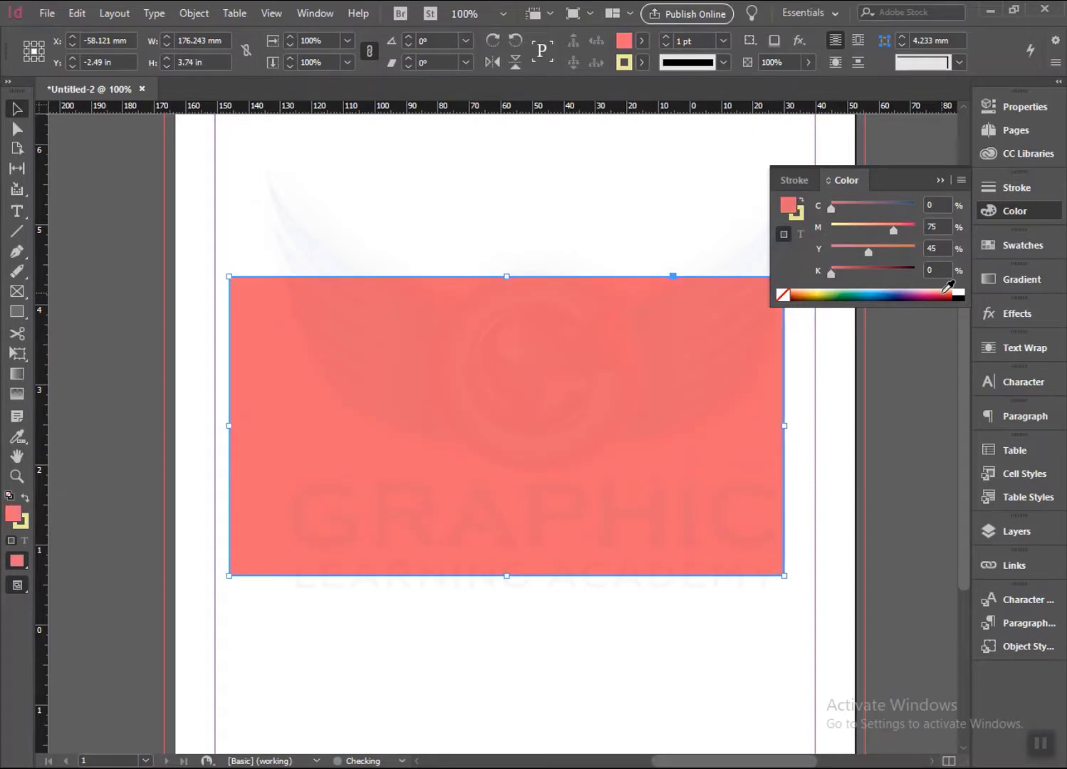
# - Switch the fill's colour mode to Lab and try several spectrum colours, ending on bright green L=93 a=-128 b=68
pyautogui.click(958, 181)
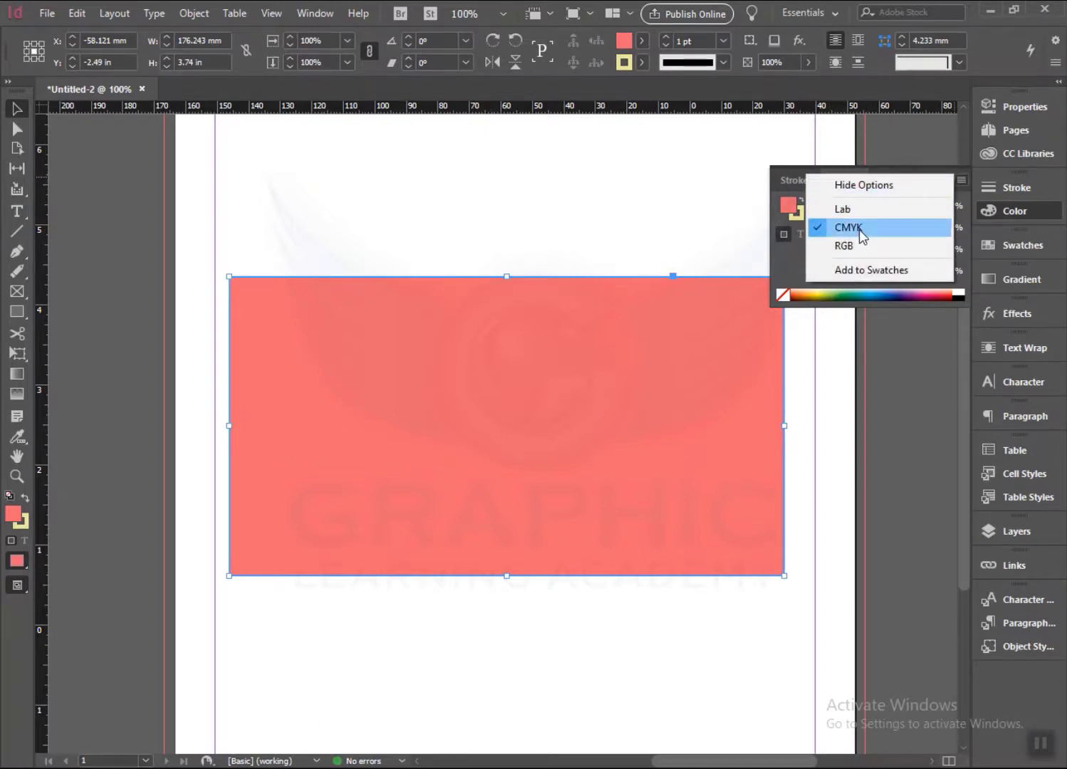
pyautogui.click(853, 212)
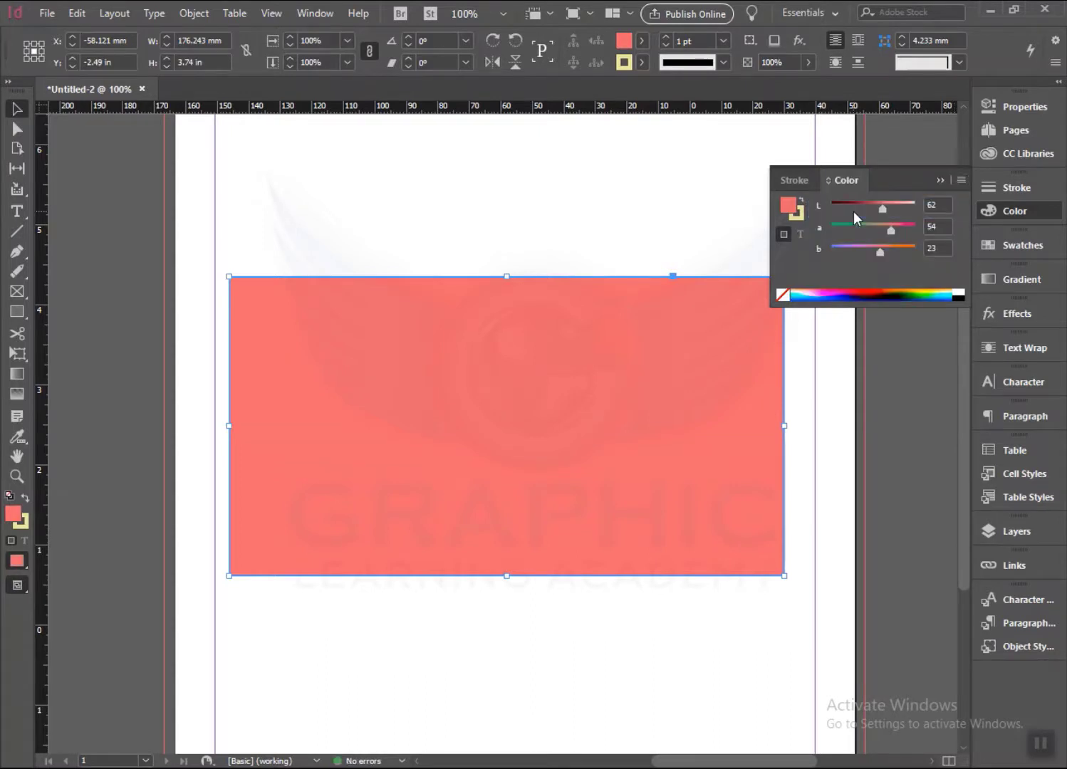
pyautogui.click(816, 291)
pyautogui.click(854, 291)
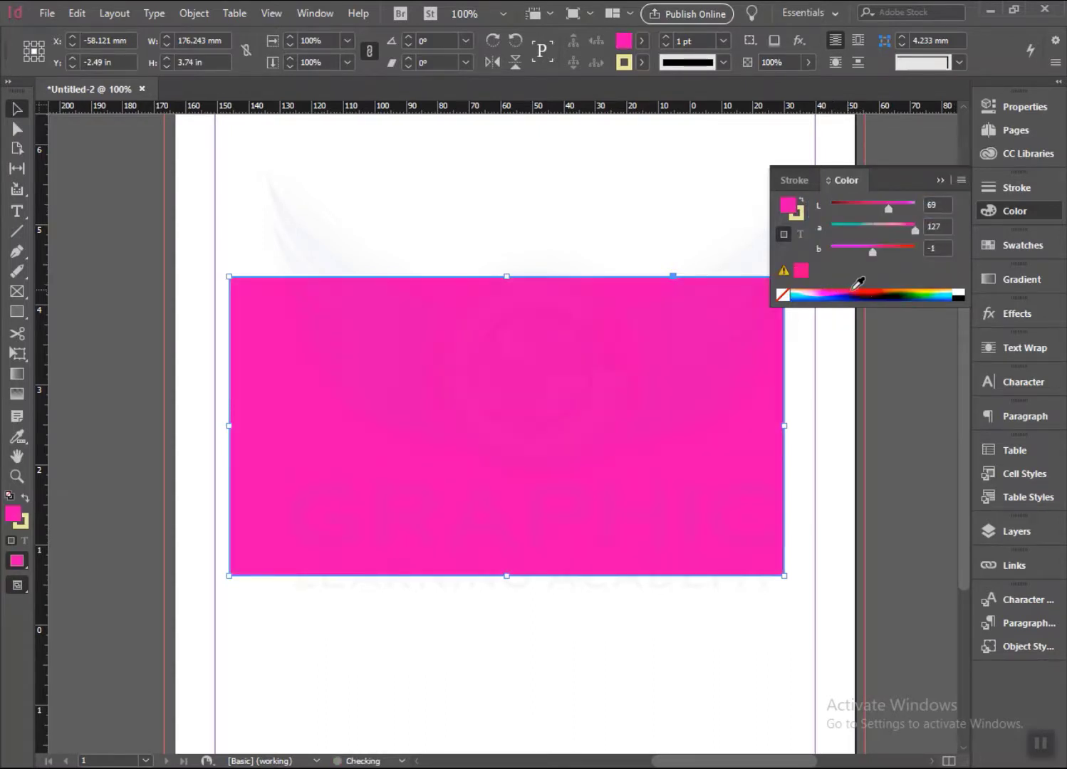
pyautogui.click(868, 291)
pyautogui.click(820, 290)
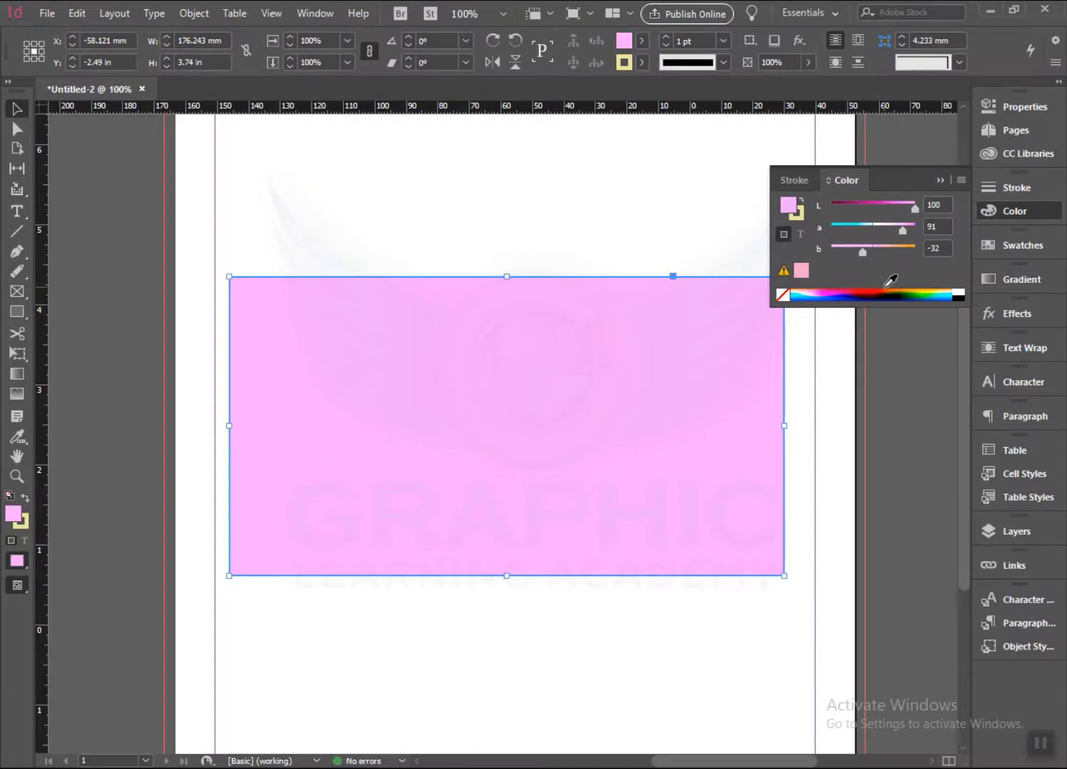
pyautogui.click(929, 292)
pyautogui.click(933, 289)
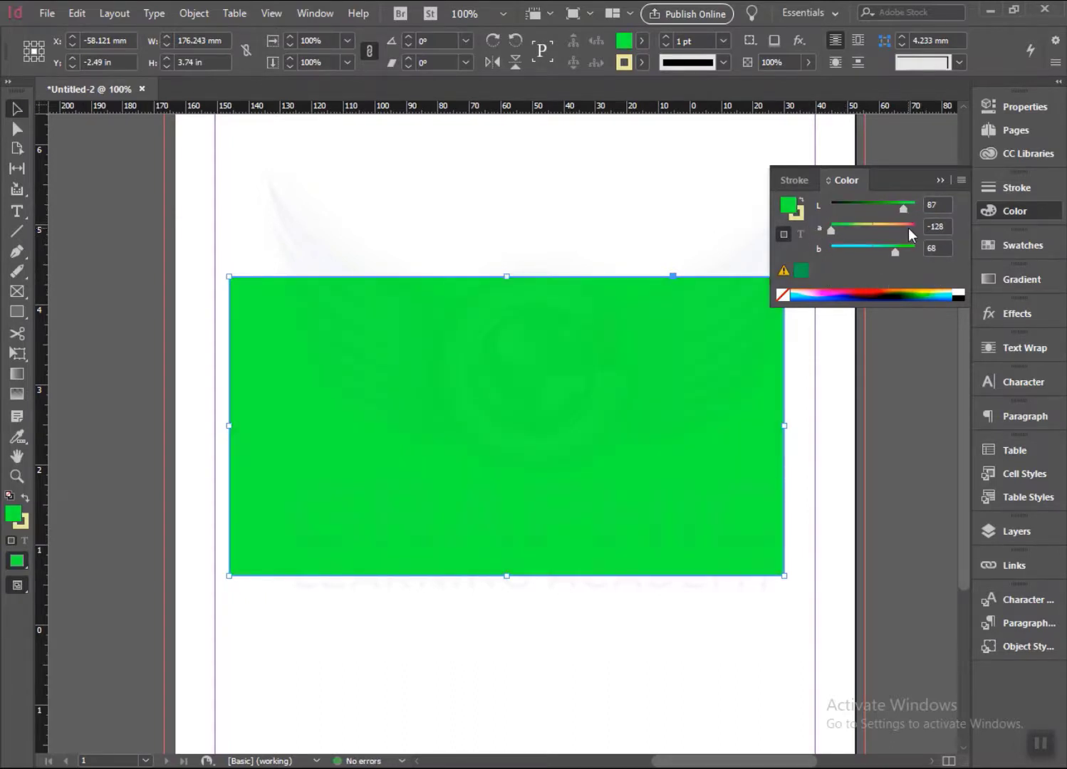
pyautogui.moveTo(903, 208)
pyautogui.mouseDown()
pyautogui.moveTo(834, 209)
pyautogui.moveTo(917, 204)
pyautogui.mouseUp()
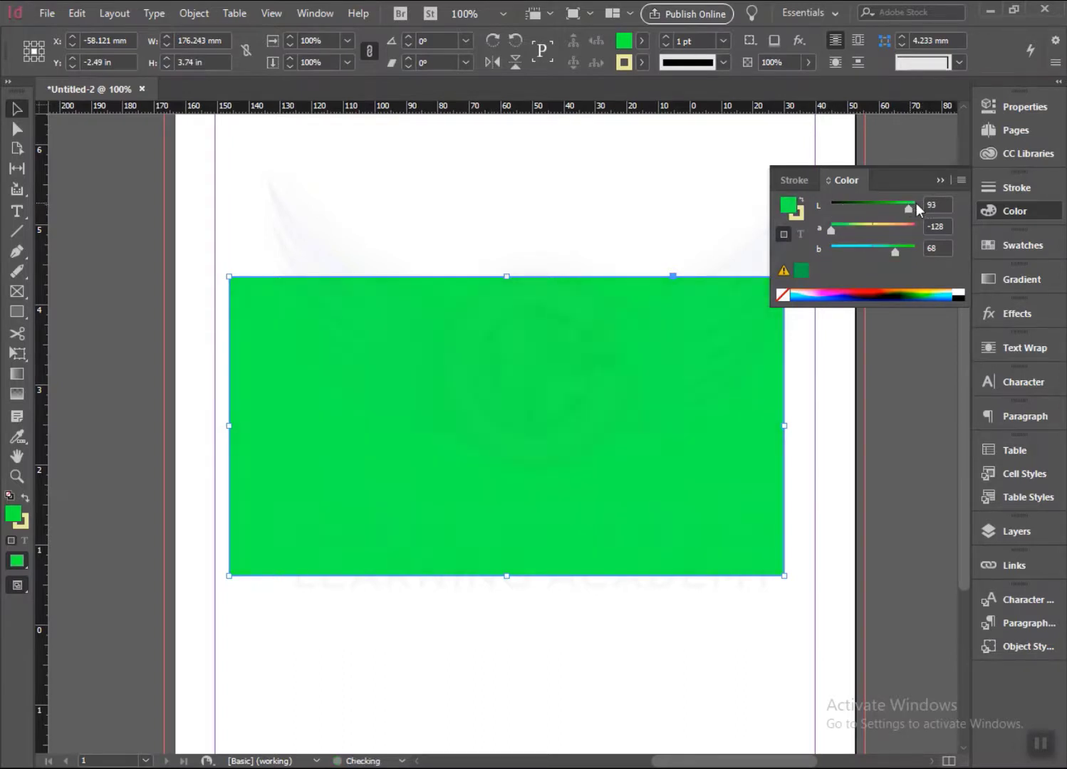
# - Convert the fill to CMYK, switch its colour mode to RGB, and mix it to purple #cc60ff
pyautogui.click(962, 180)
pyautogui.click(866, 228)
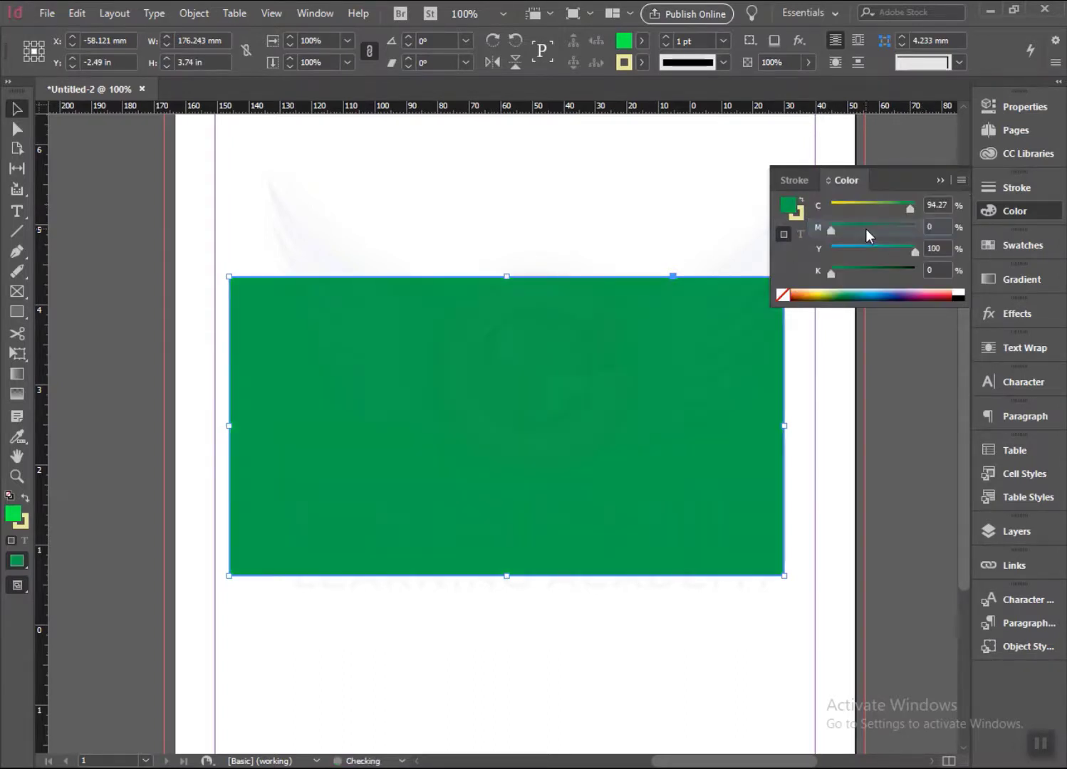
pyautogui.click(963, 179)
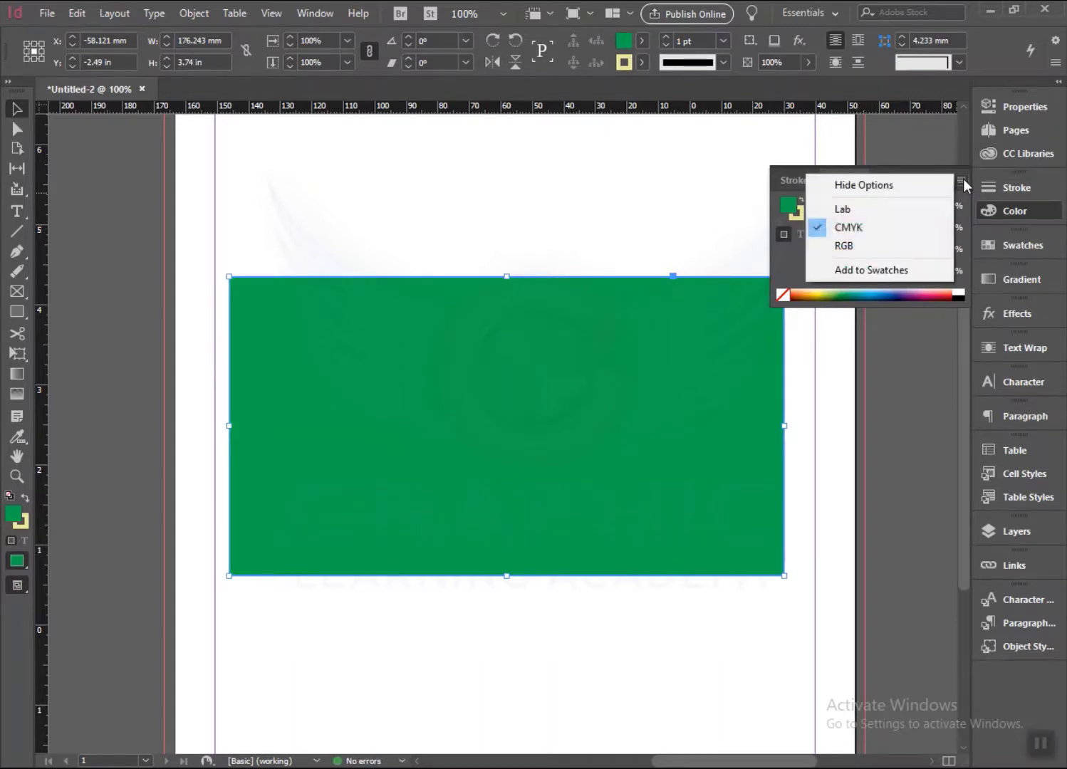
pyautogui.click(848, 245)
pyautogui.moveTo(917, 233); pyautogui.dragTo(898, 249)
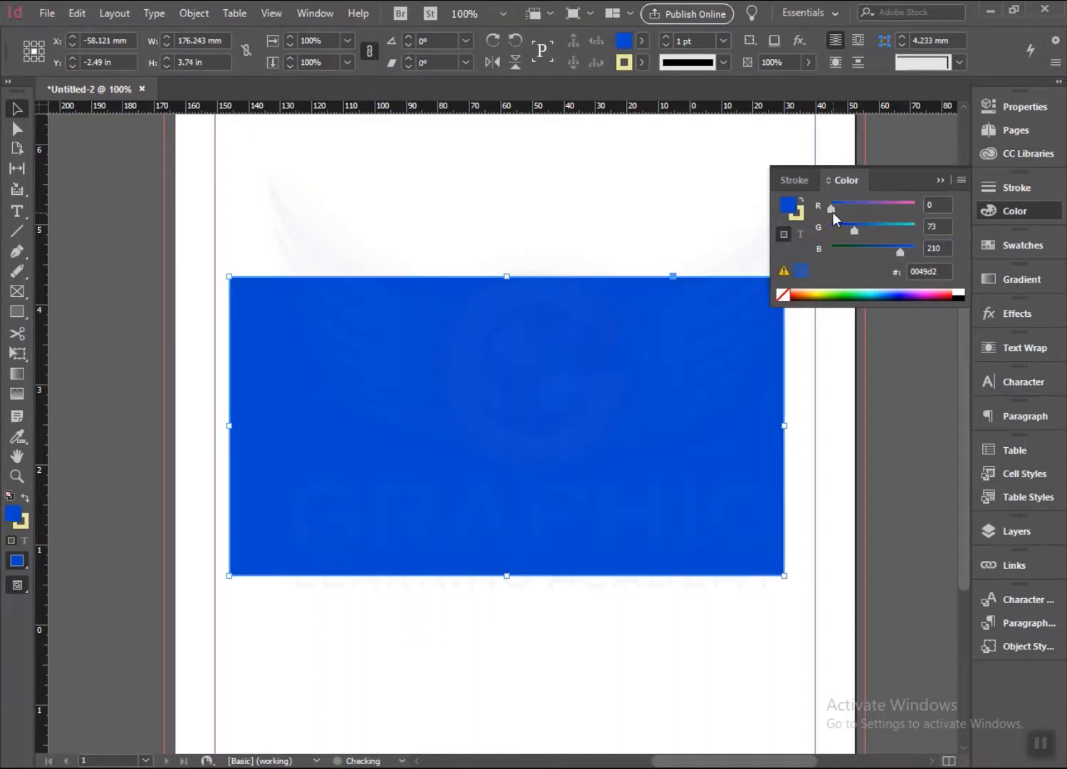
pyautogui.moveTo(833, 212); pyautogui.dragTo(922, 286)
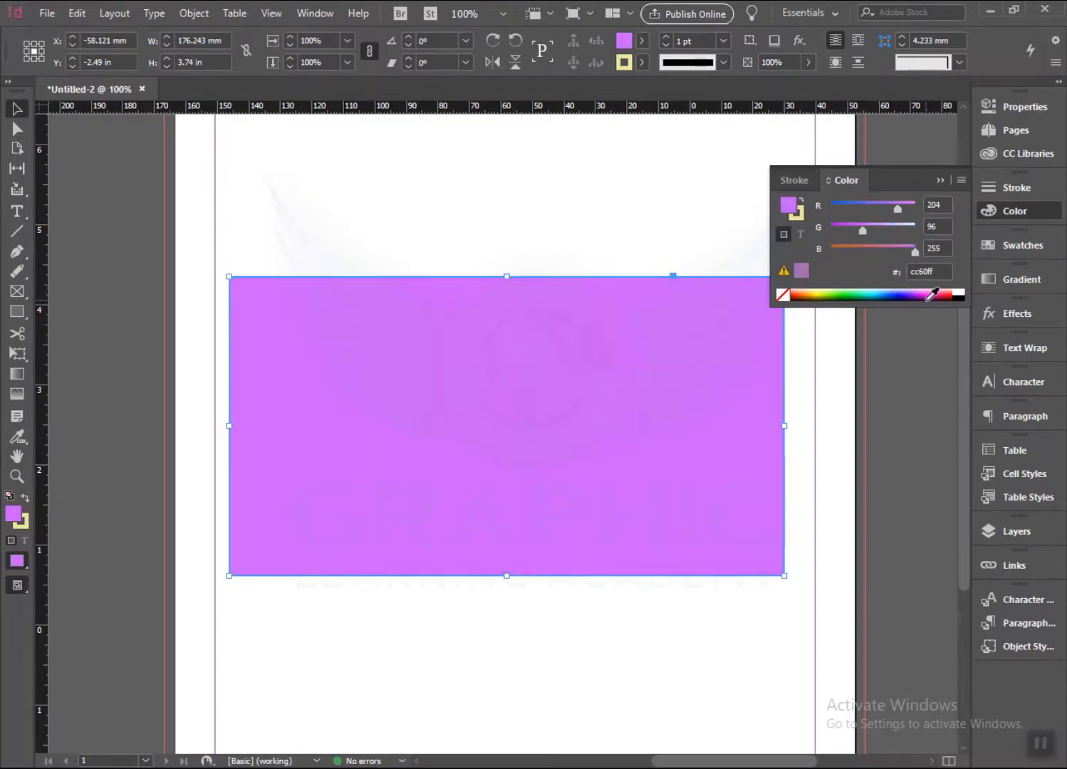
# - Try white, black, green and red from the RGB spectrum as the rectangle's fill, ending on lavender #c79fff
pyautogui.click(960, 291)
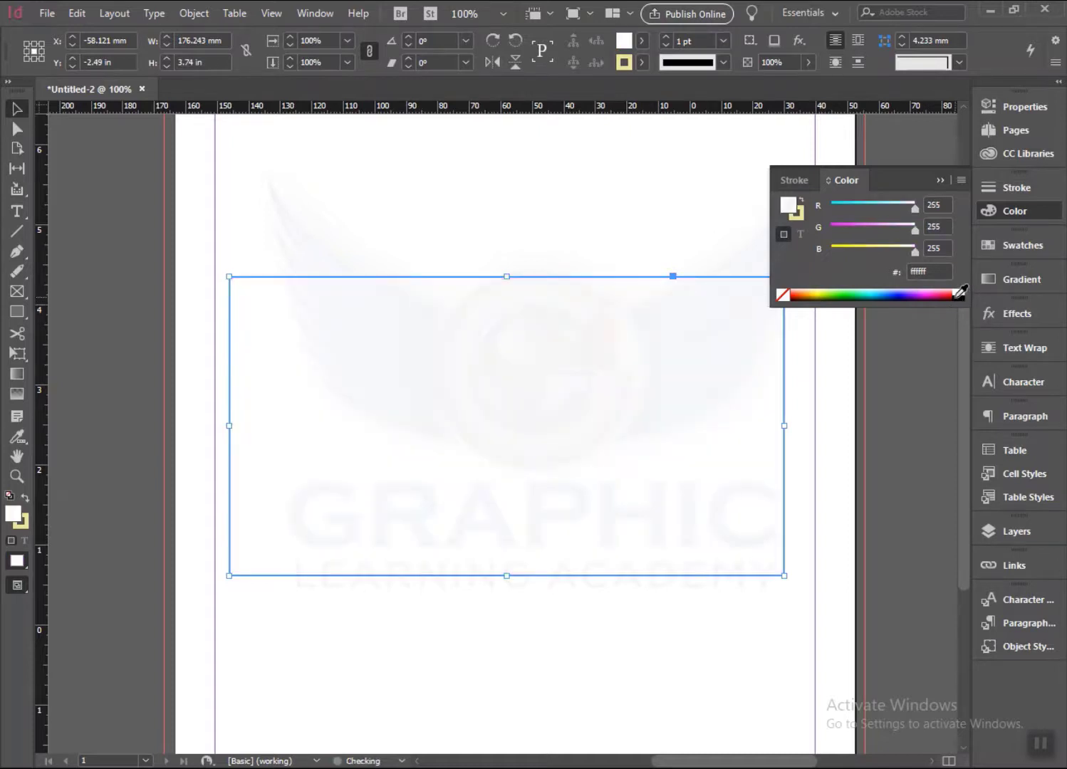
pyautogui.click(960, 298)
pyautogui.click(839, 293)
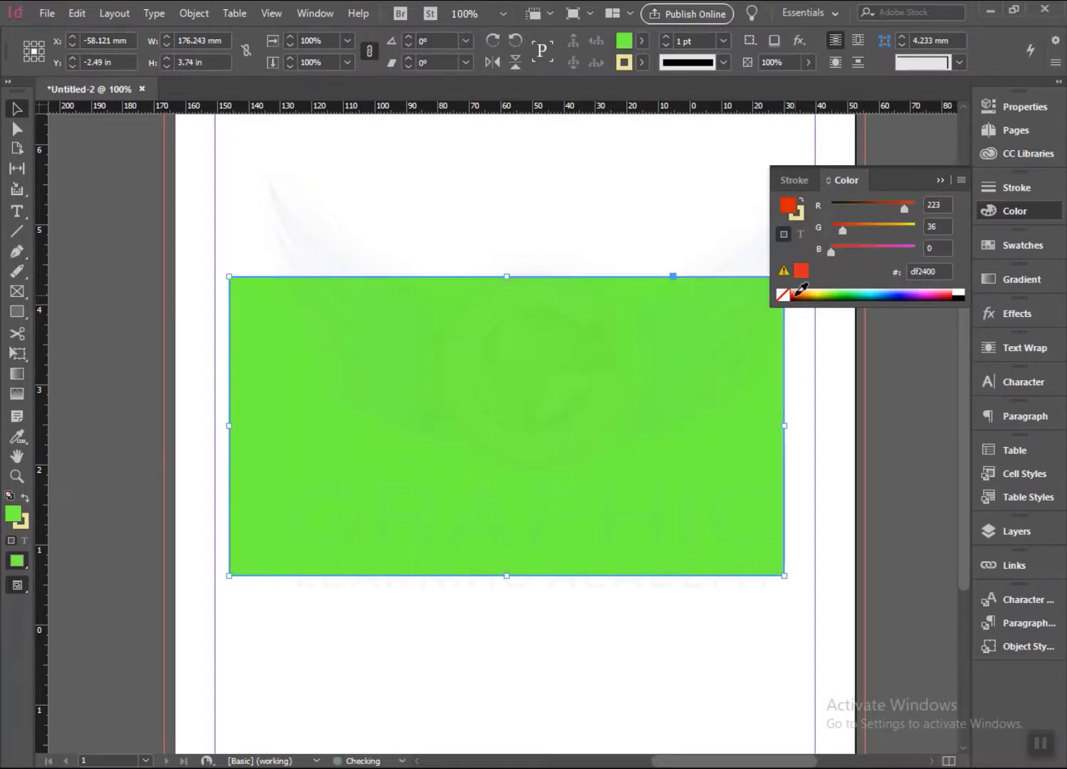
pyautogui.click(794, 293)
pyautogui.click(893, 288)
pyautogui.click(908, 292)
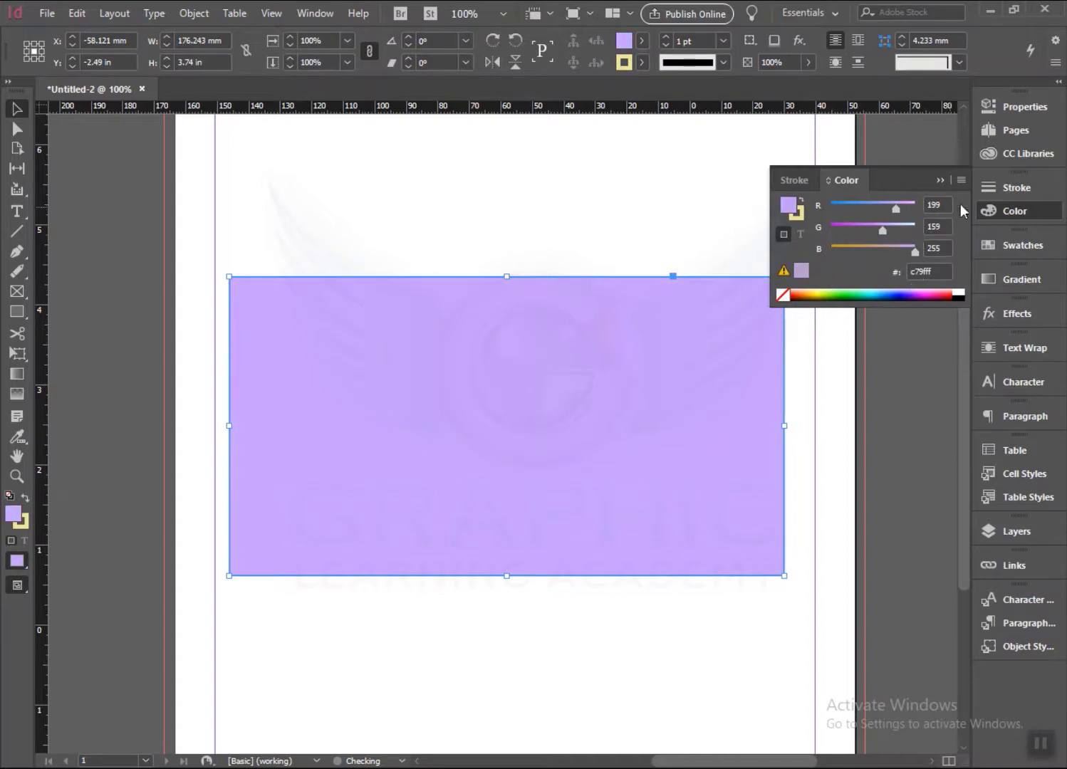
pyautogui.click(997, 208)
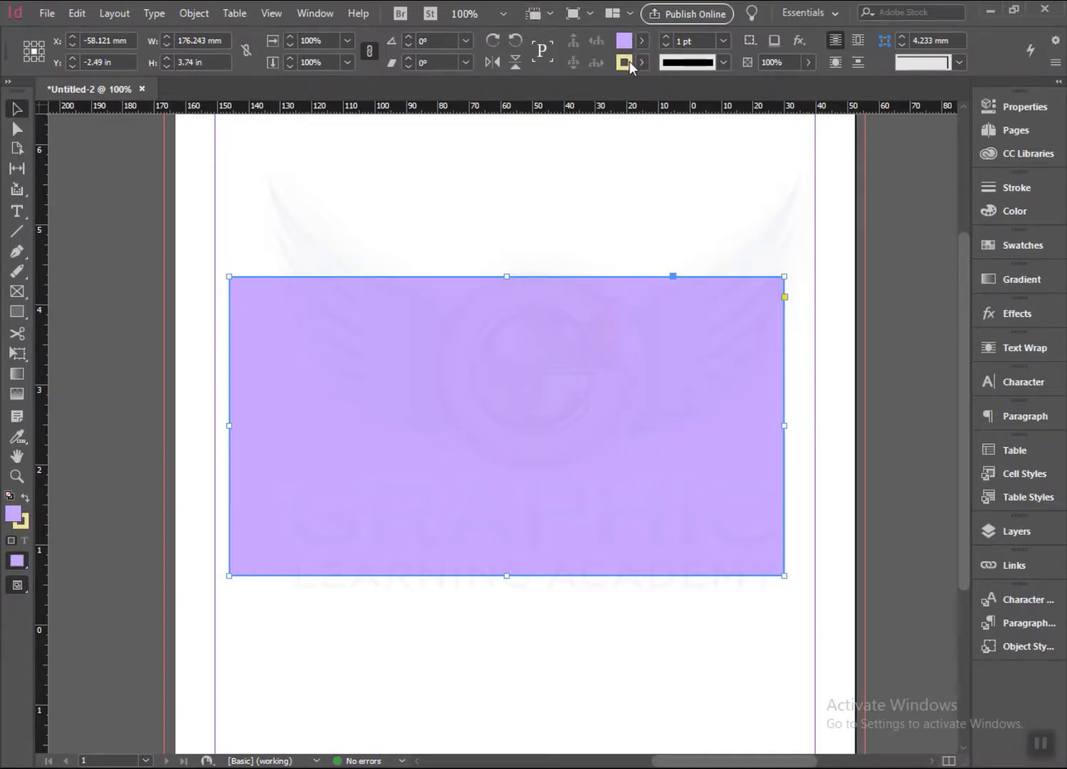
# - Try the red and green swatches on the rectangle's fill, ending with the blue swatch C=100 M=90 Y=10 K=0
pyautogui.click(1002, 214)
pyautogui.click(1002, 214)
pyautogui.click(1002, 245)
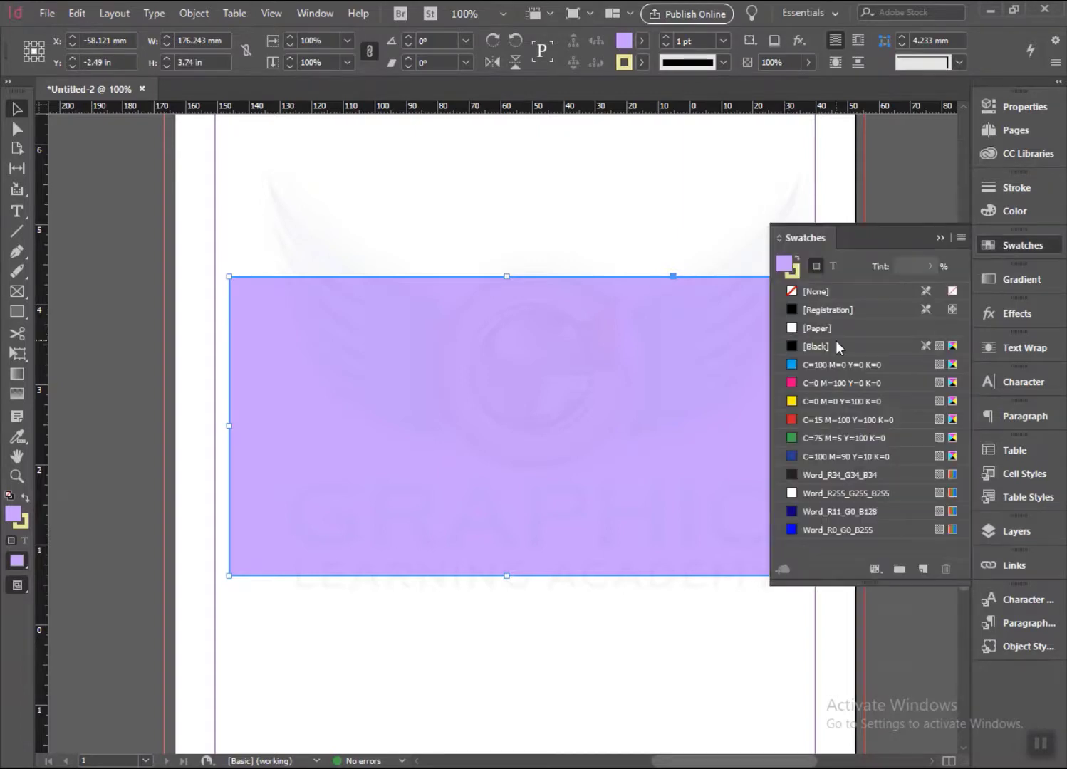
pyautogui.click(825, 419)
pyautogui.click(824, 438)
pyautogui.click(826, 456)
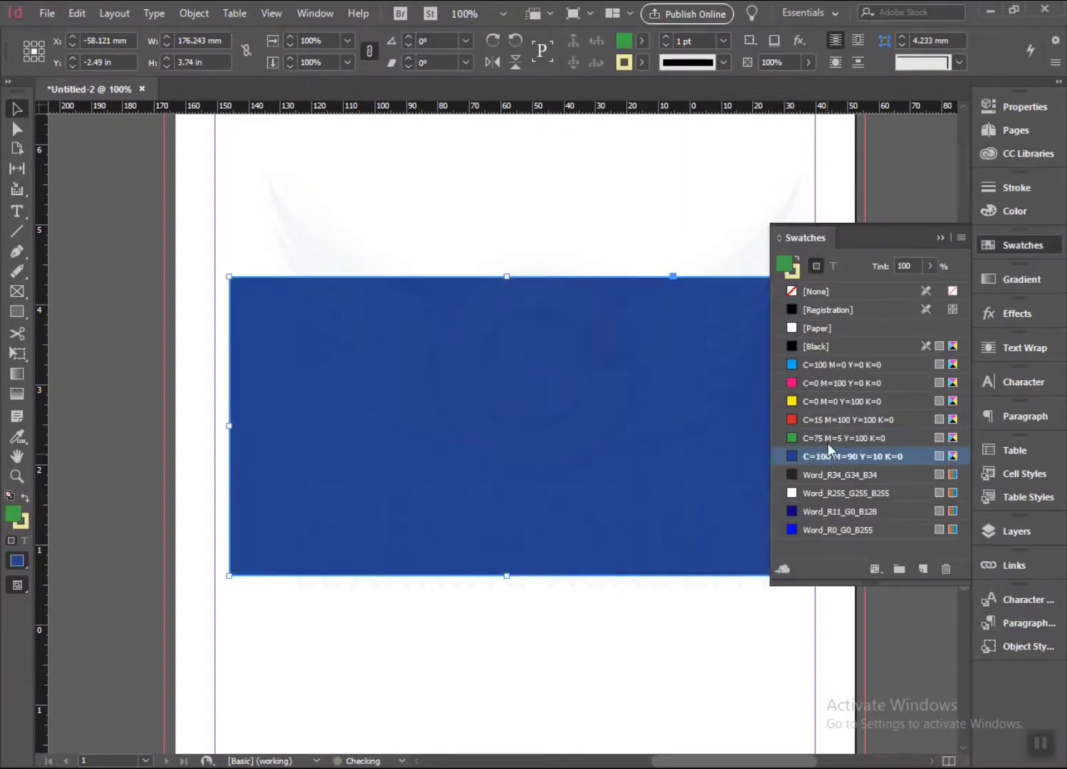
pyautogui.click(940, 238)
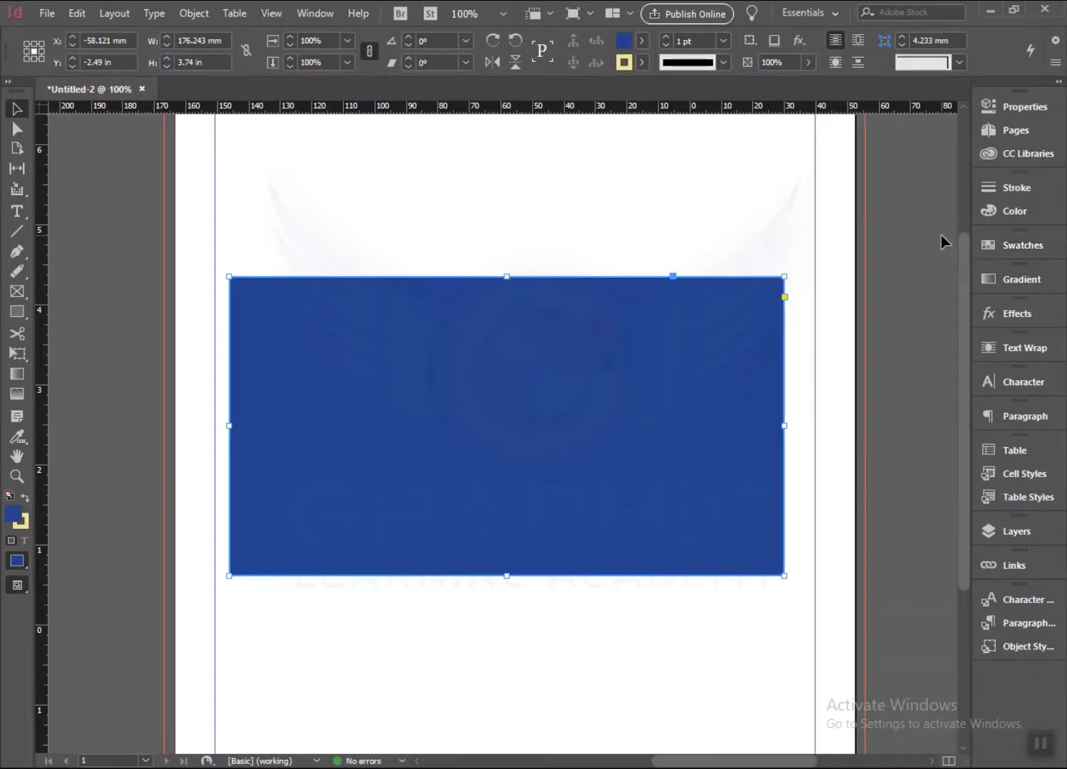
pyautogui.click(1004, 247)
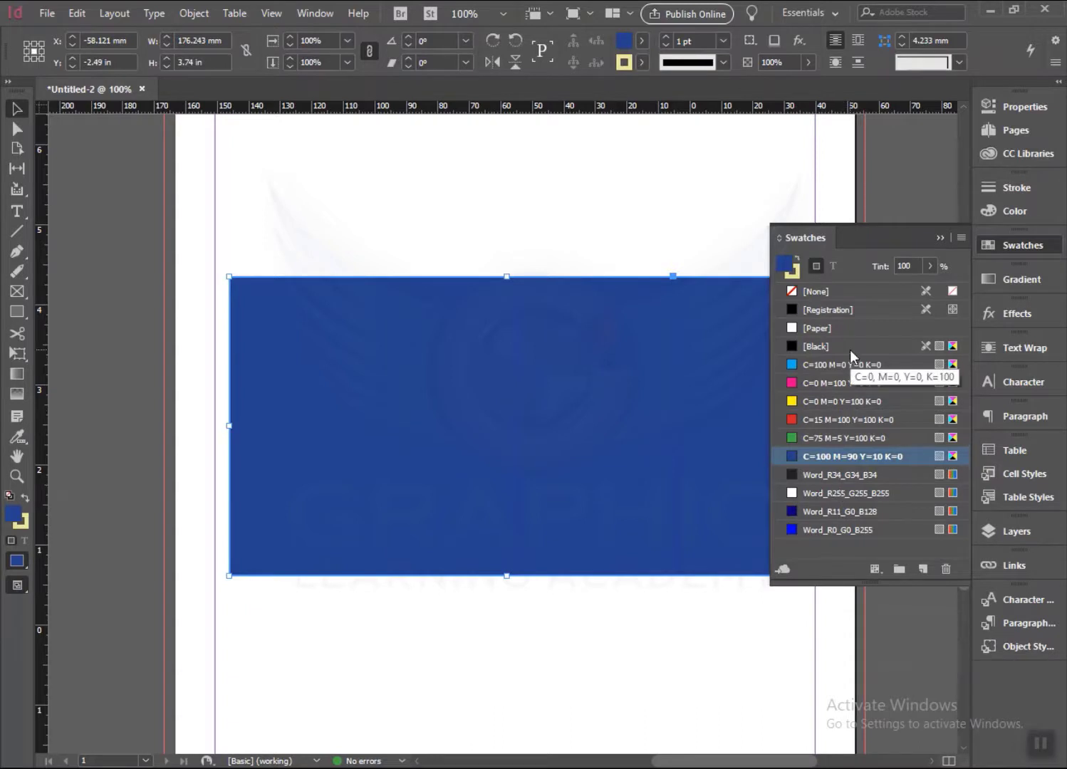
pyautogui.click(942, 238)
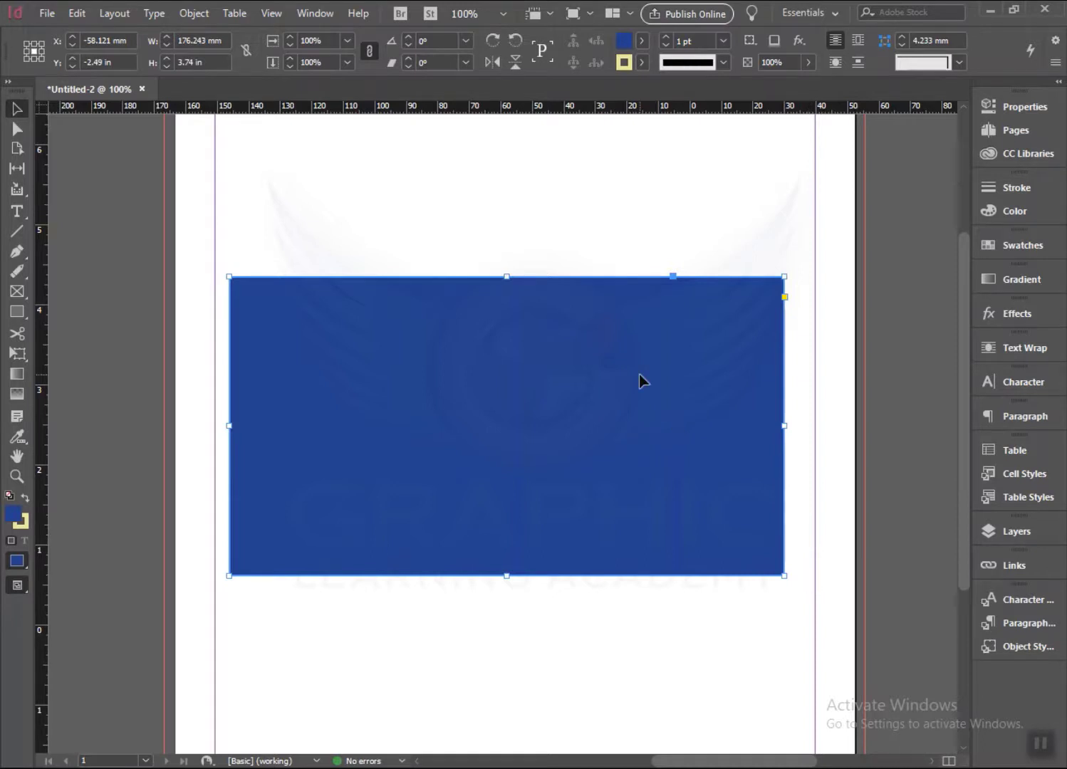
# - Delete the blue rectangle and draw a smaller one about 40 mm wide and 1.64 in high beside the page's left margin
pyautogui.press('Delete')
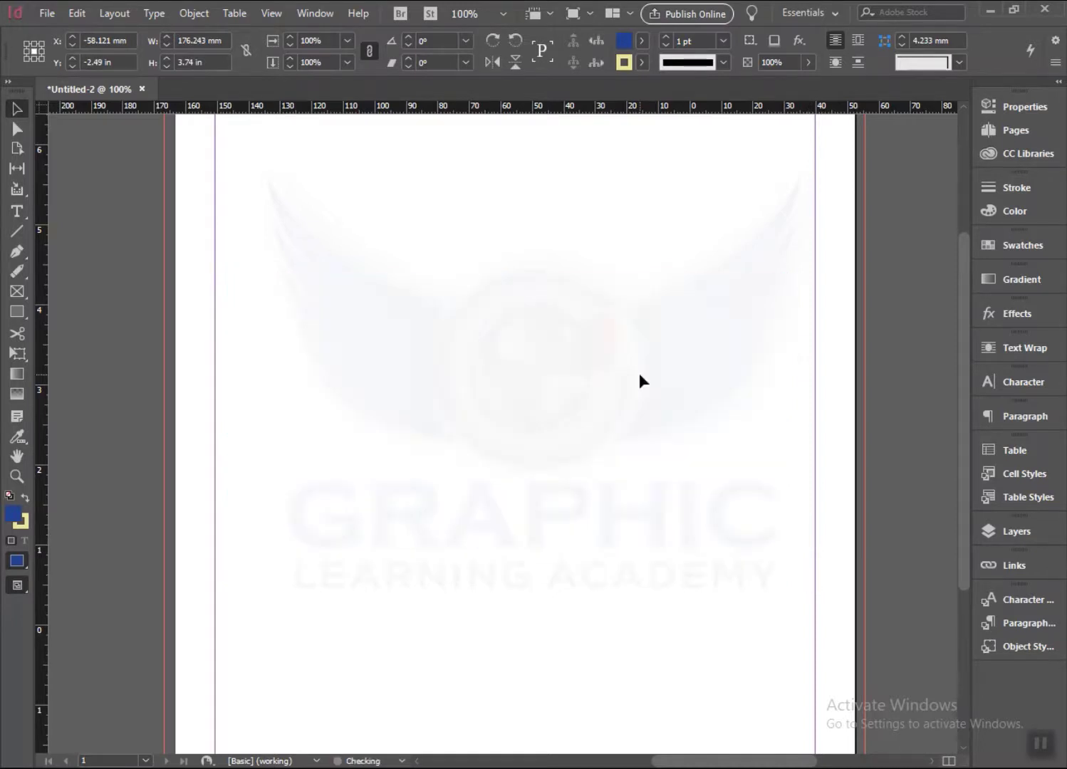
pyautogui.click(26, 316)
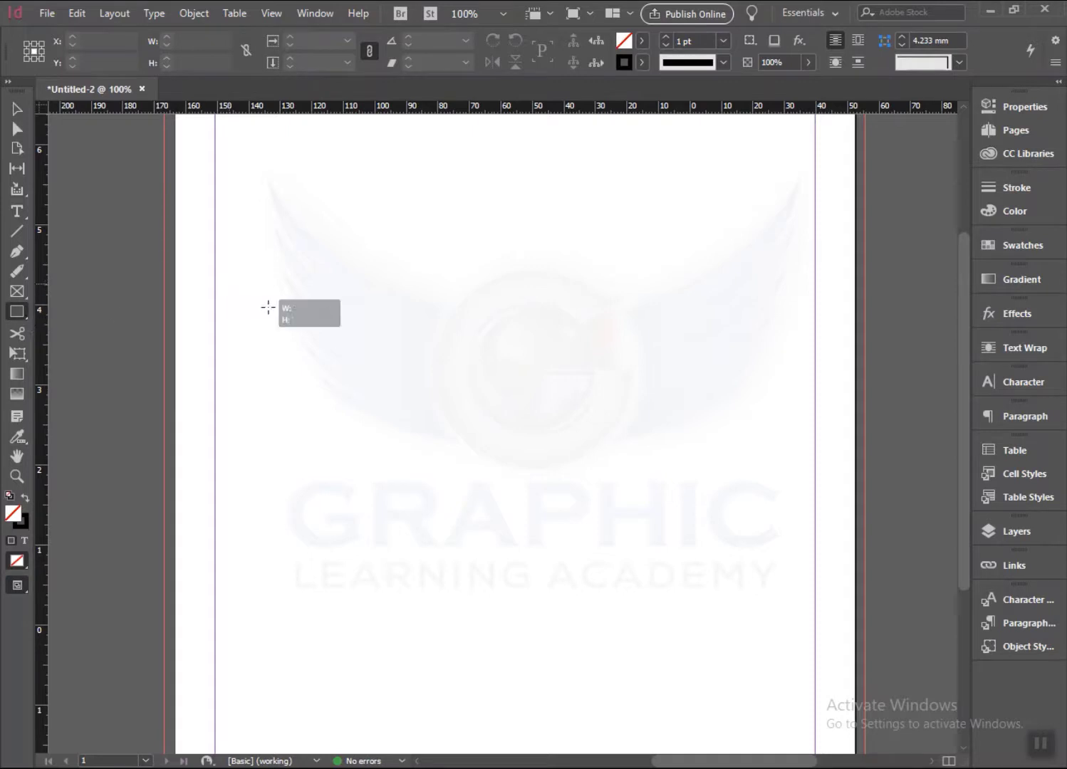
pyautogui.moveTo(228, 284); pyautogui.dragTo(356, 416)
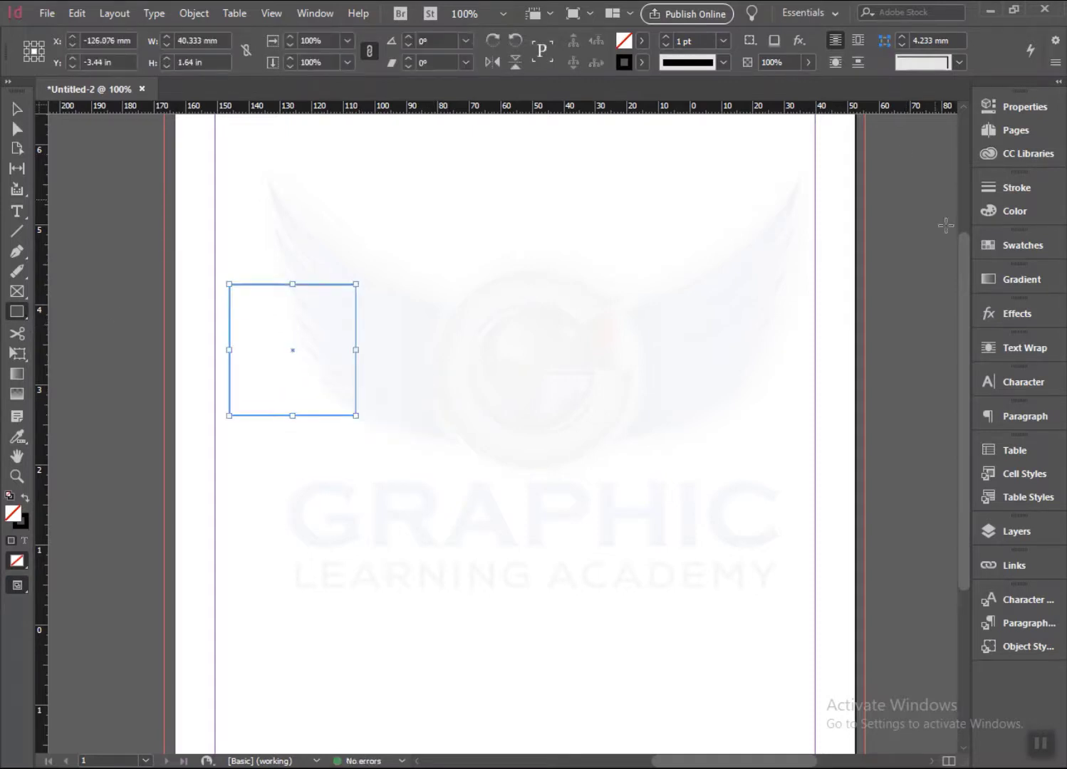
# - Try dark red and orange tones from the CMYK spectrum as the rectangle's fill, ending on light orange C=0 M=27 Y=50 K=0, and deselect it
pyautogui.click(996, 213)
pyautogui.moveTo(831, 291); pyautogui.dragTo(918, 292)
pyautogui.click(883, 289)
pyautogui.click(814, 289)
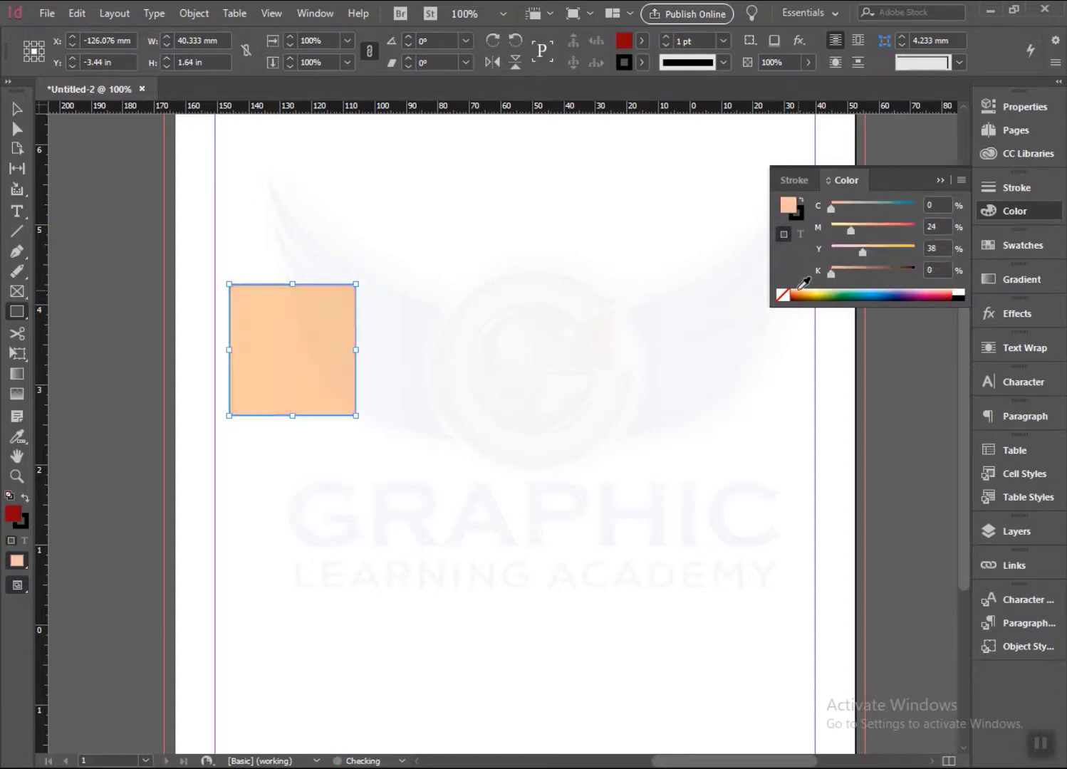
pyautogui.click(814, 291)
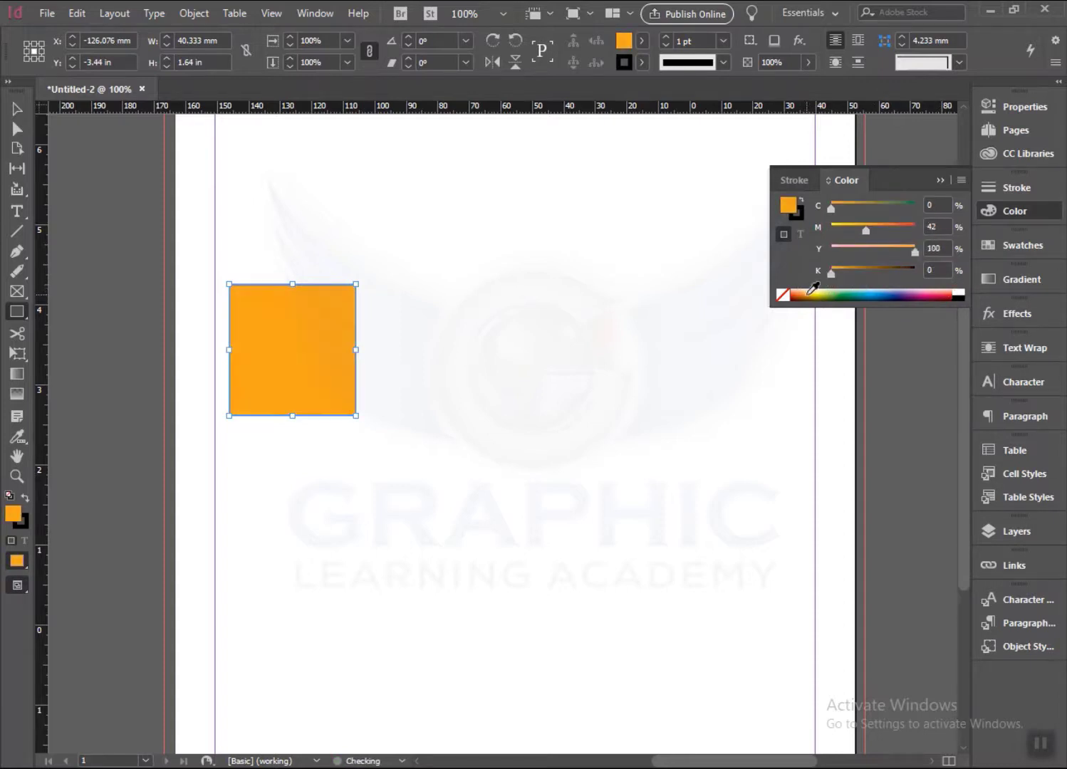
pyautogui.click(812, 288)
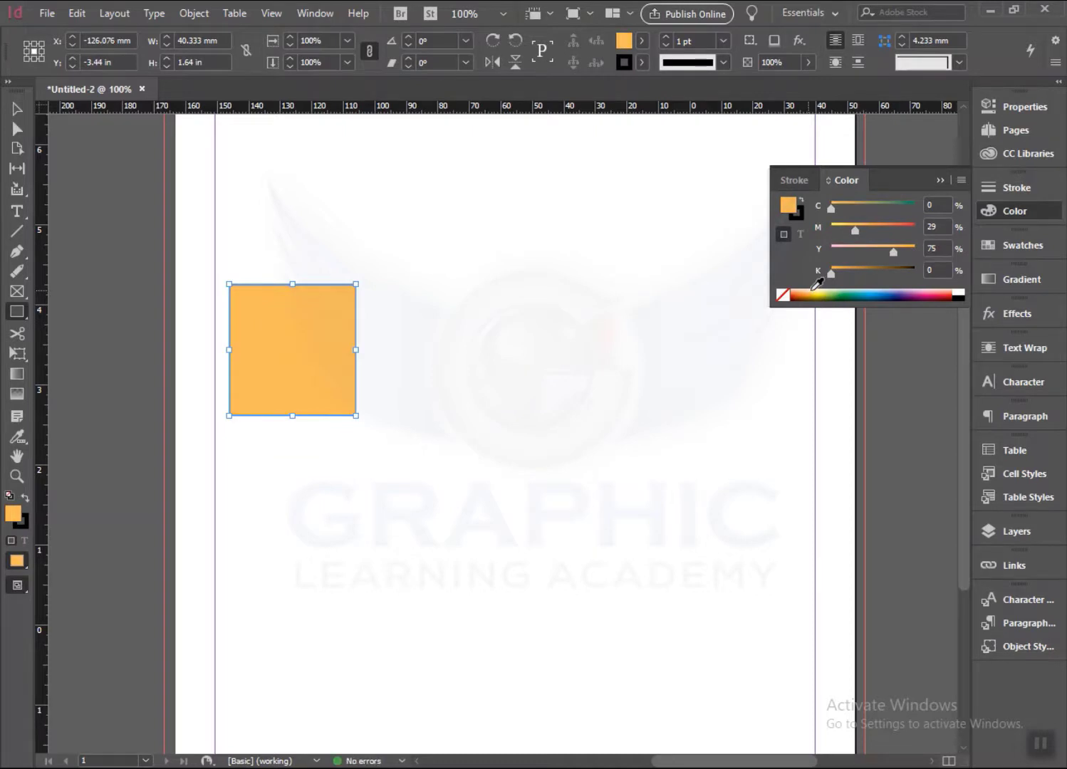
pyautogui.click(810, 288)
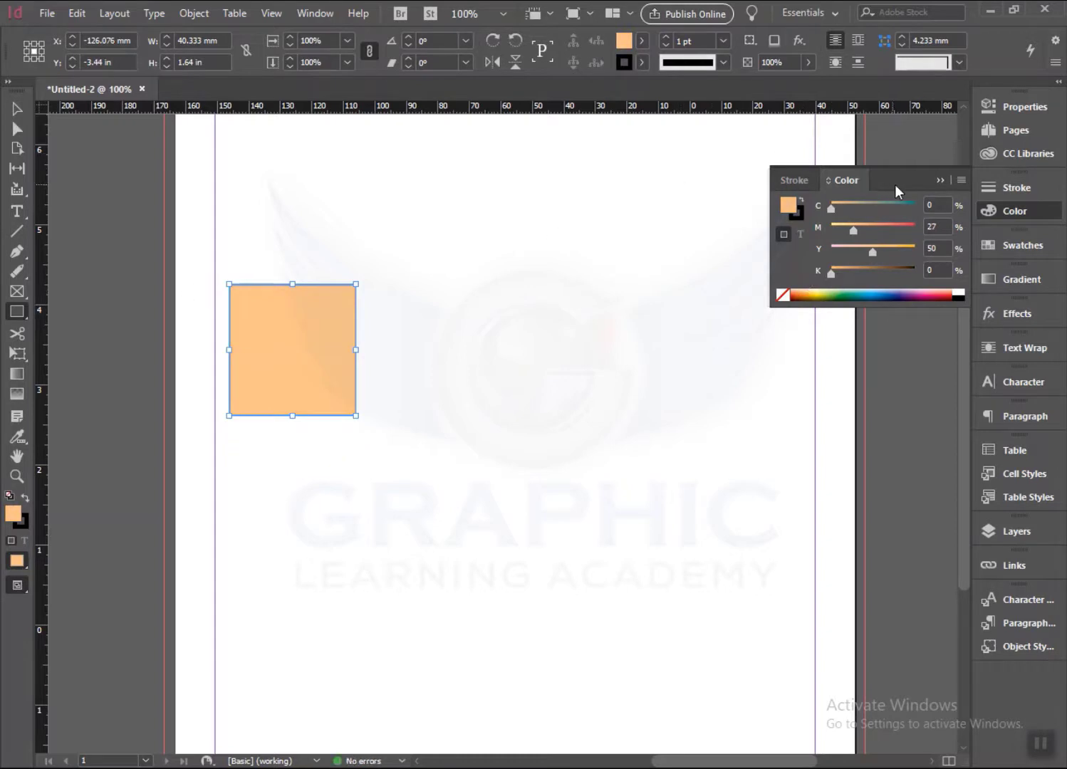
pyautogui.click(996, 210)
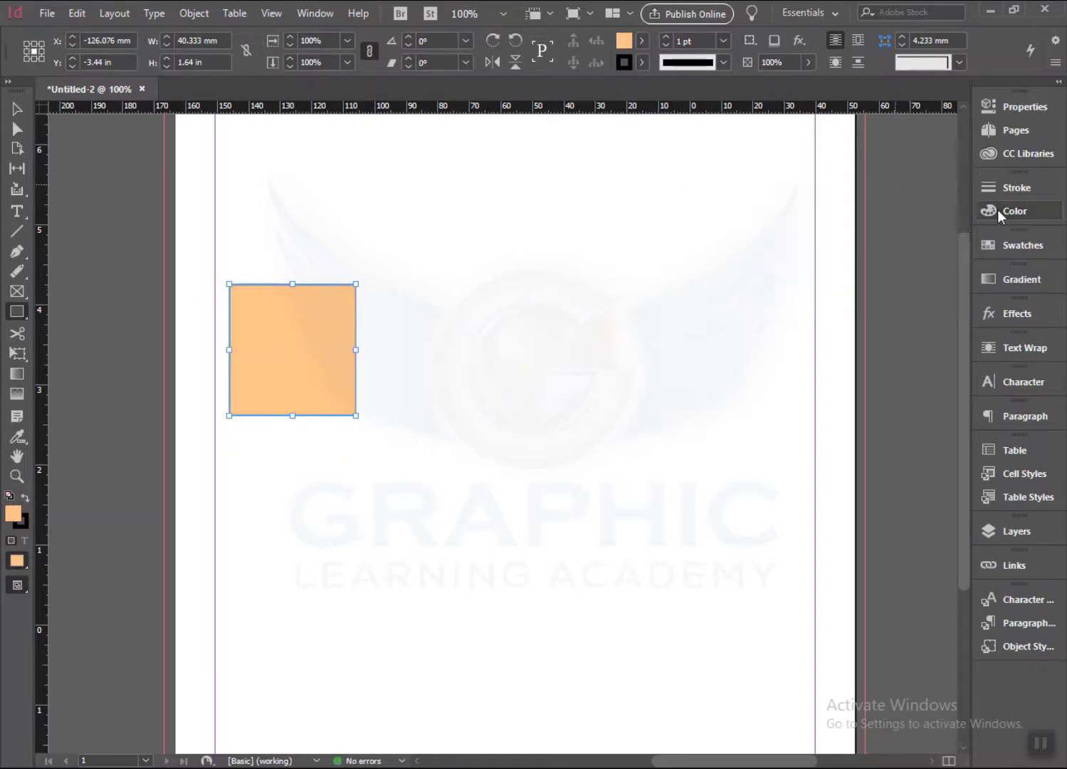
pyautogui.click(527, 232)
pyautogui.click(610, 398)
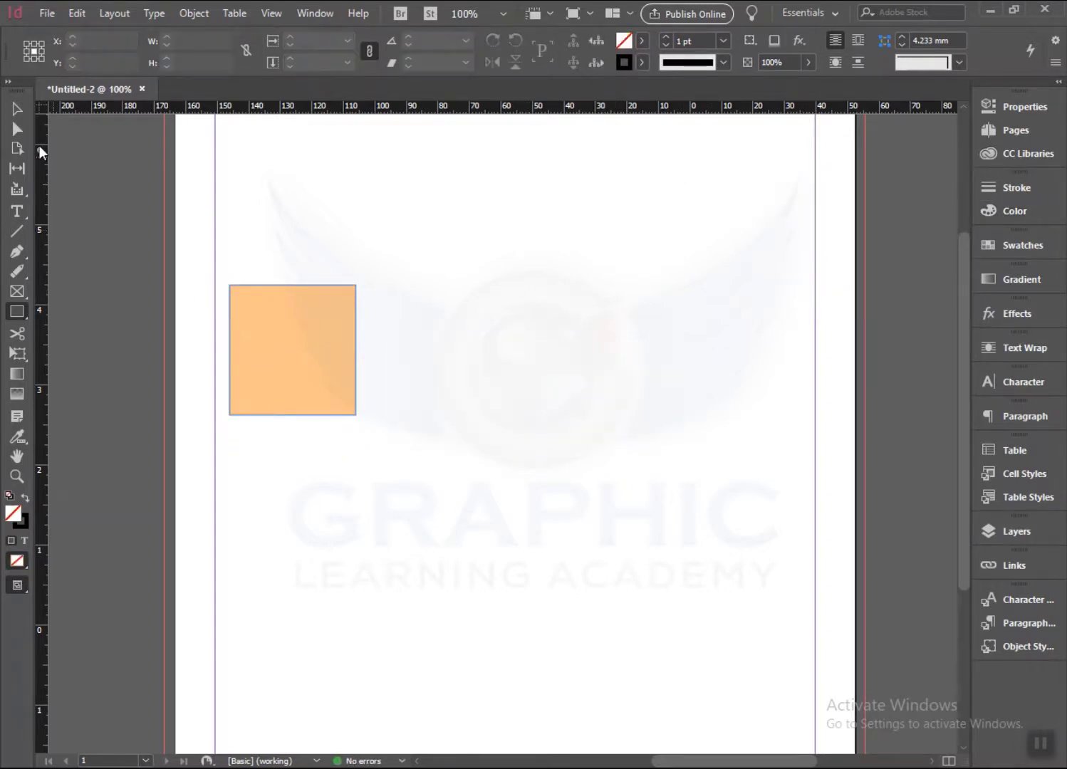
pyautogui.click(18, 109)
pyautogui.moveTo(217, 218); pyautogui.dragTo(486, 533)
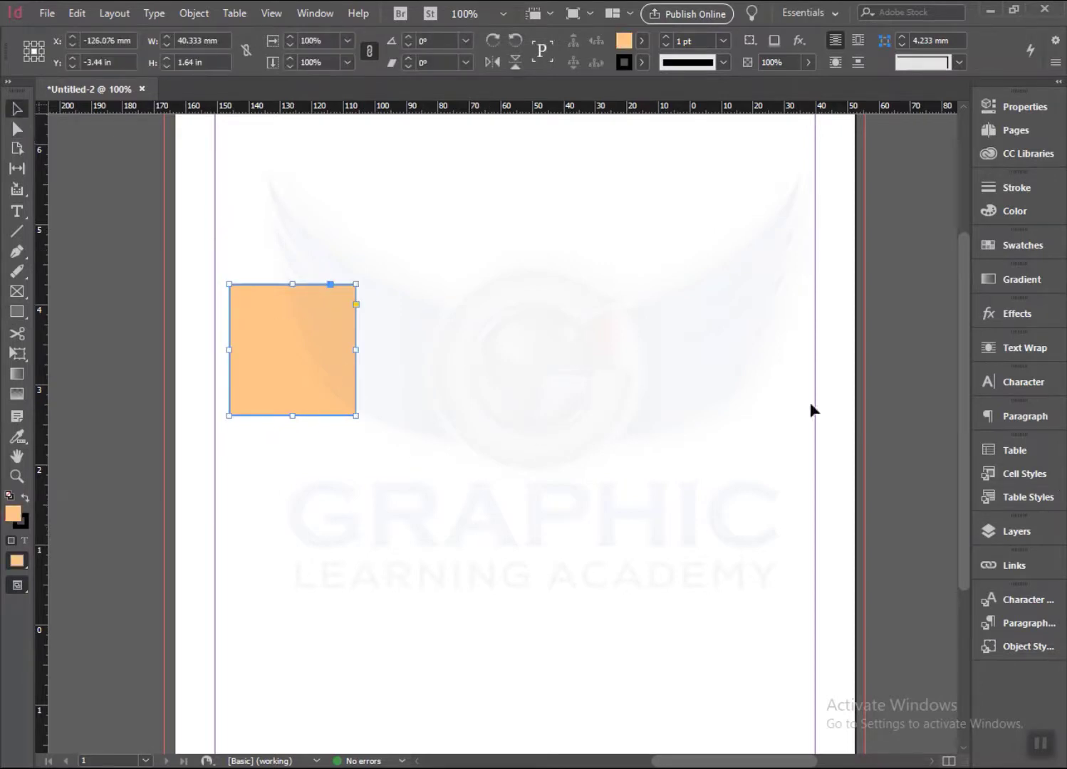
pyautogui.click(324, 15)
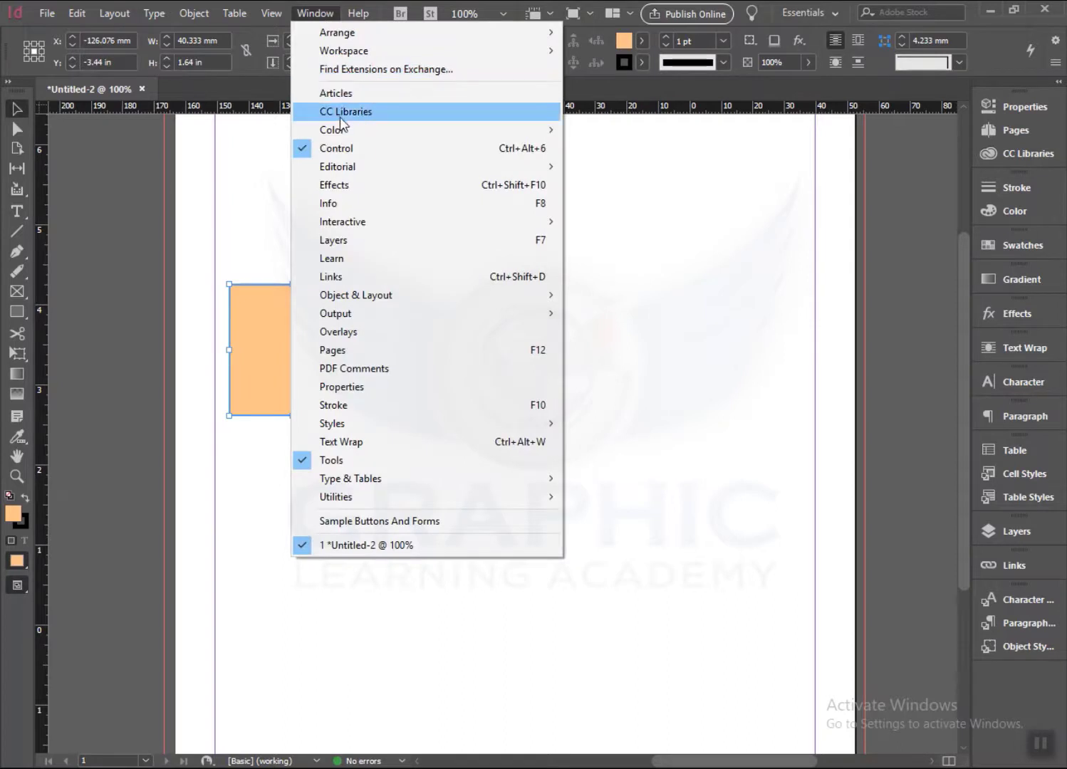
pyautogui.moveTo(369, 133)
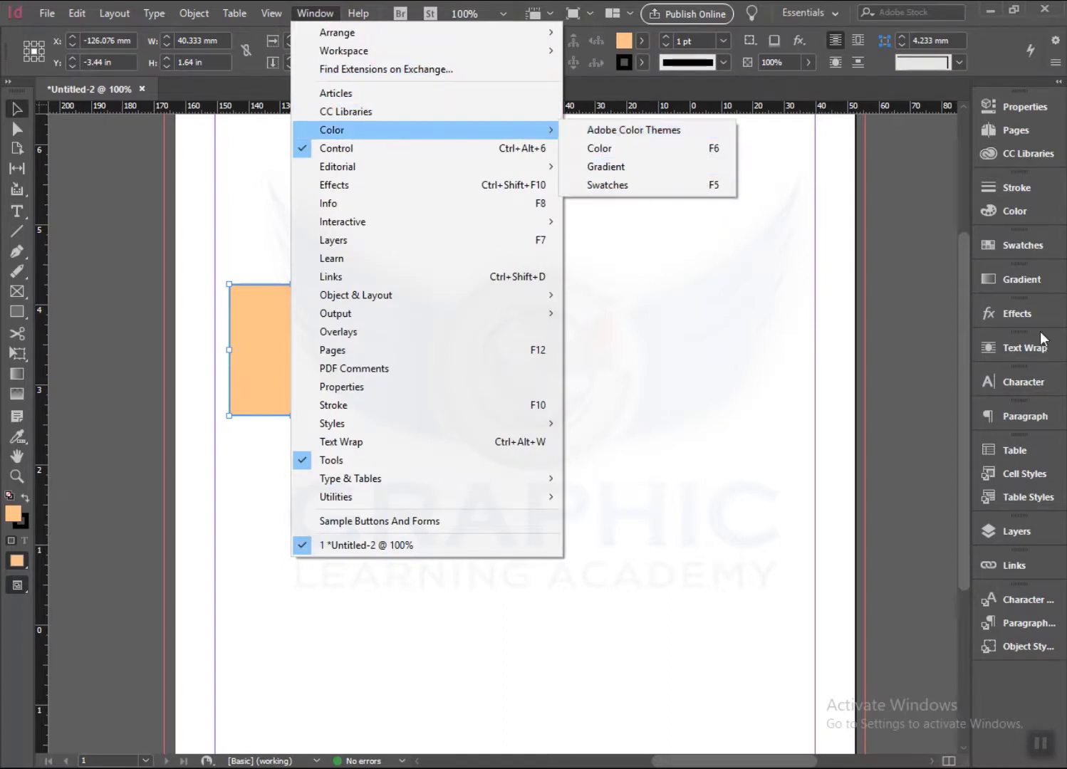
pyautogui.click(784, 276)
# - Float the swatch list over the page, make it taller, and choose blue Word_R0_G0_B255 as the default fill
pyautogui.click(1007, 248)
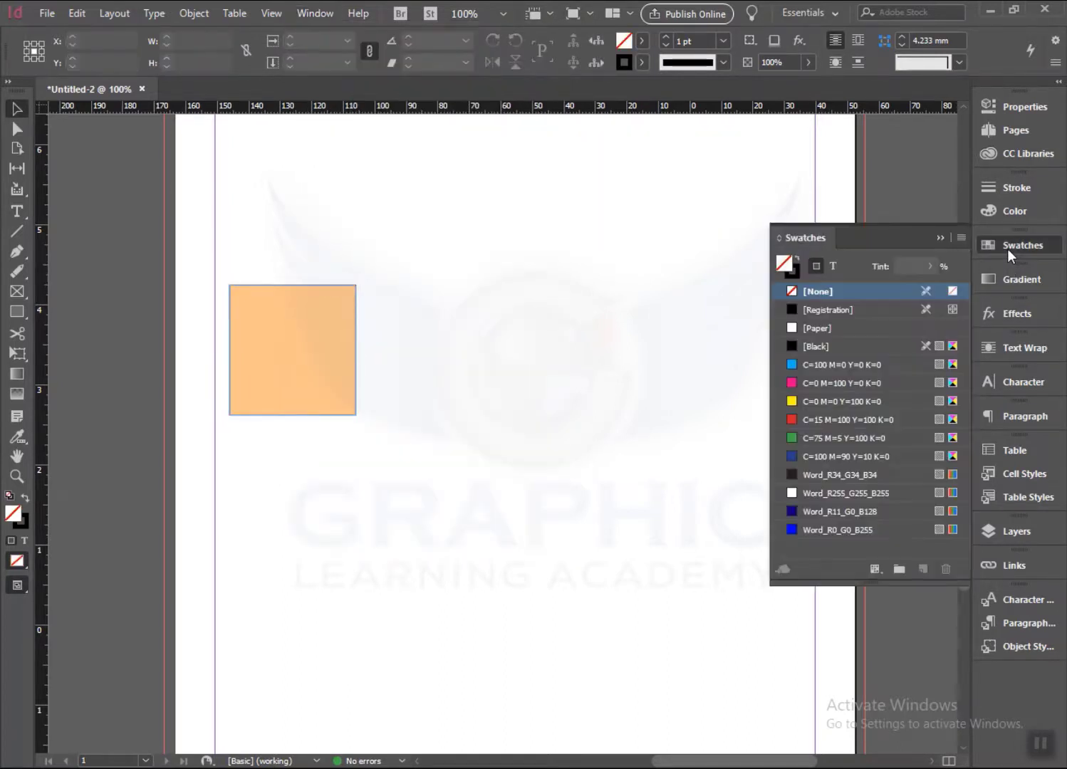
pyautogui.moveTo(810, 236); pyautogui.dragTo(654, 205)
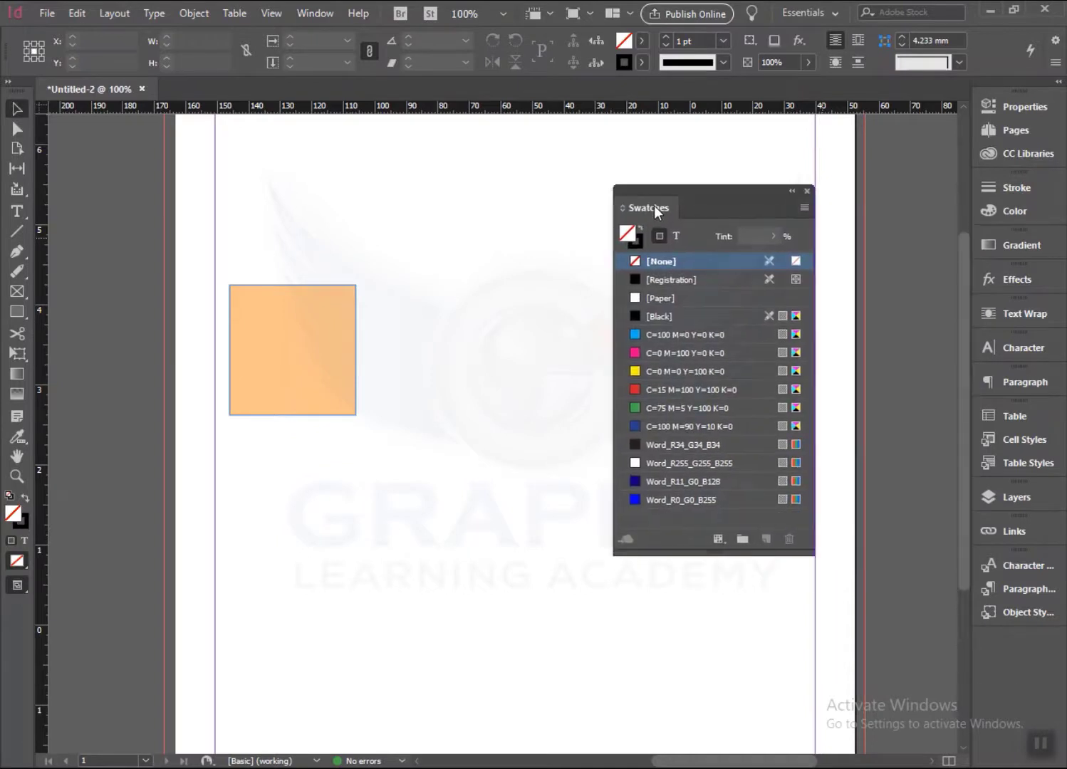
pyautogui.moveTo(698, 554); pyautogui.dragTo(697, 627)
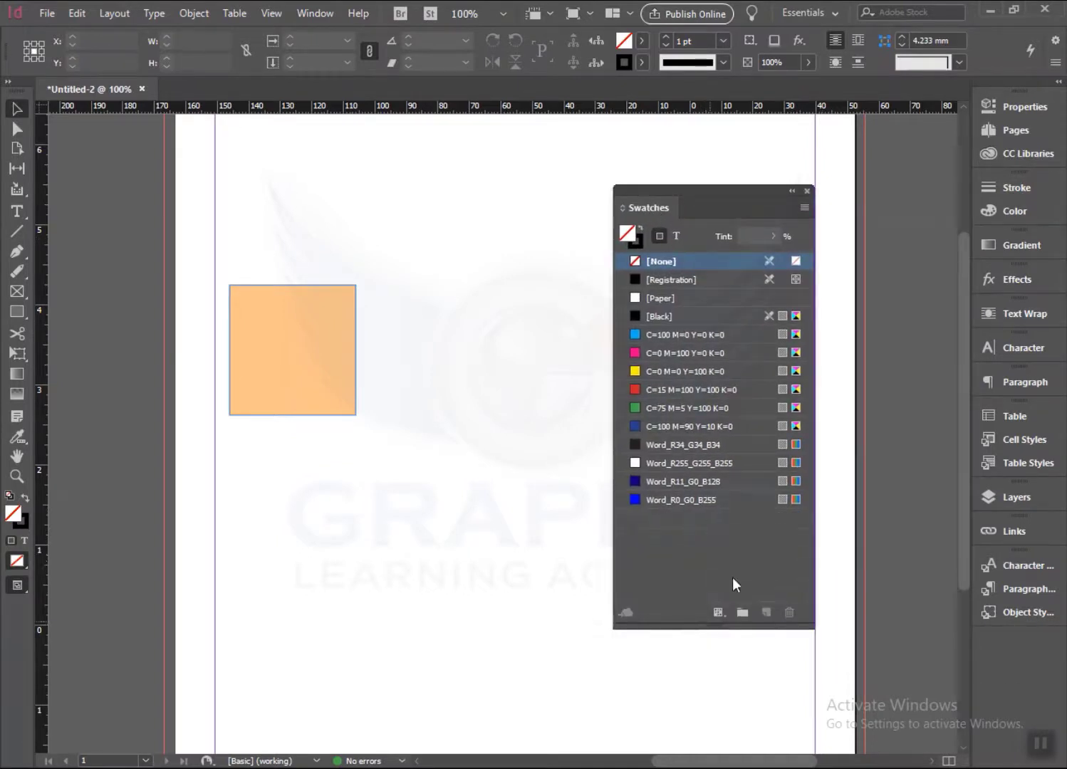
pyautogui.click(656, 425)
pyautogui.click(657, 499)
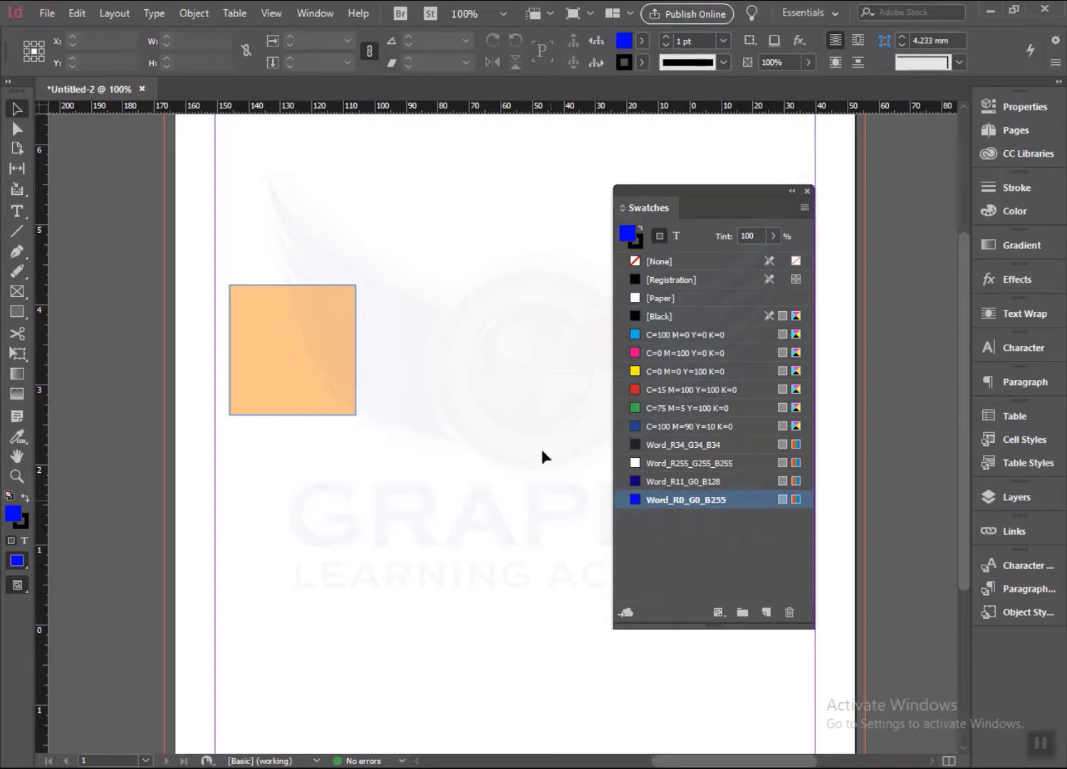
# - Save the light orange rectangle's fill as a new swatch and delete the rectangle
pyautogui.click(302, 365)
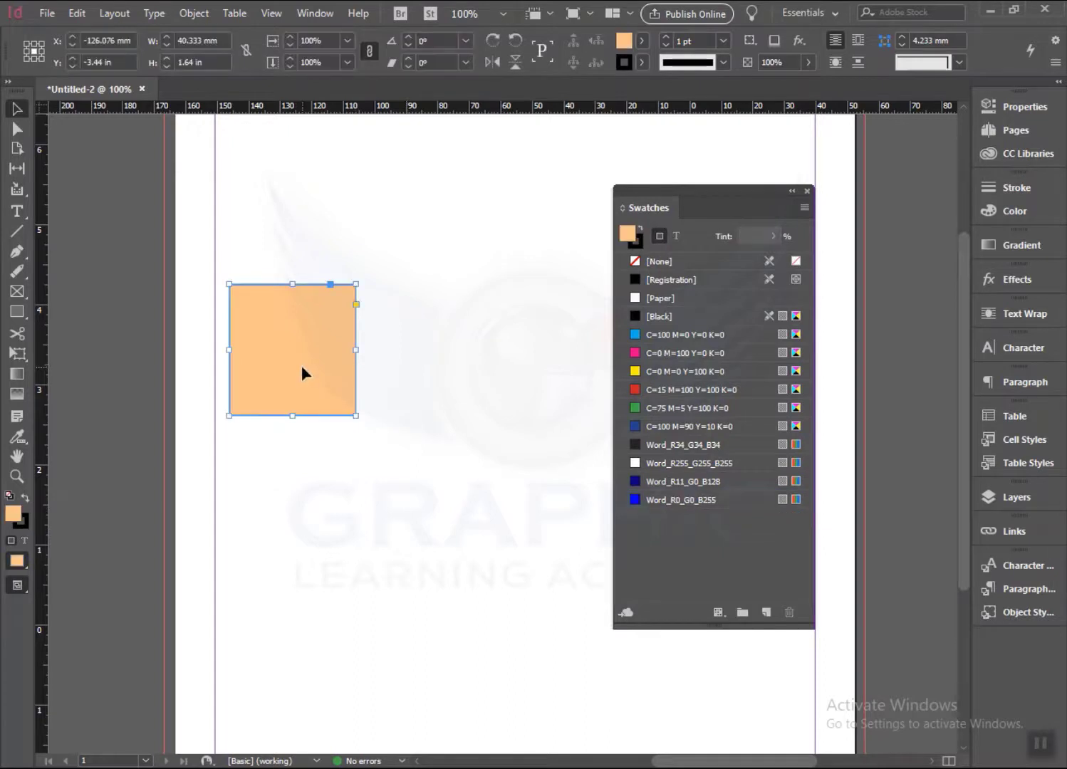
pyautogui.click(766, 614)
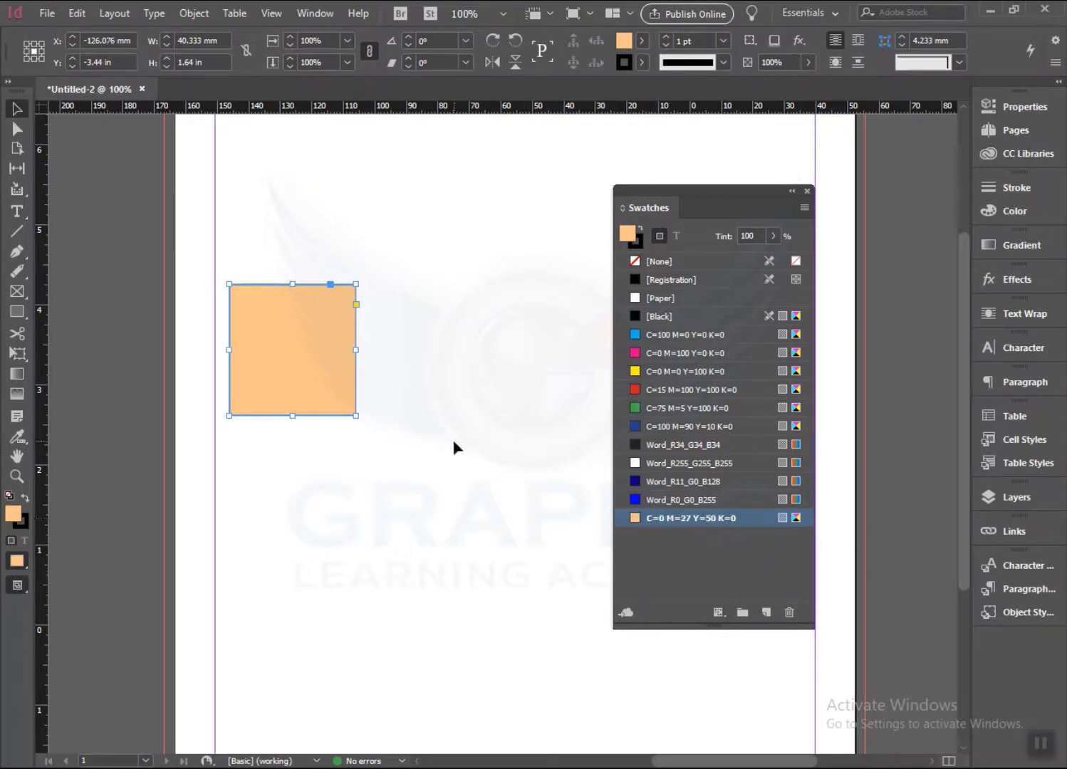
pyautogui.press('Delete')
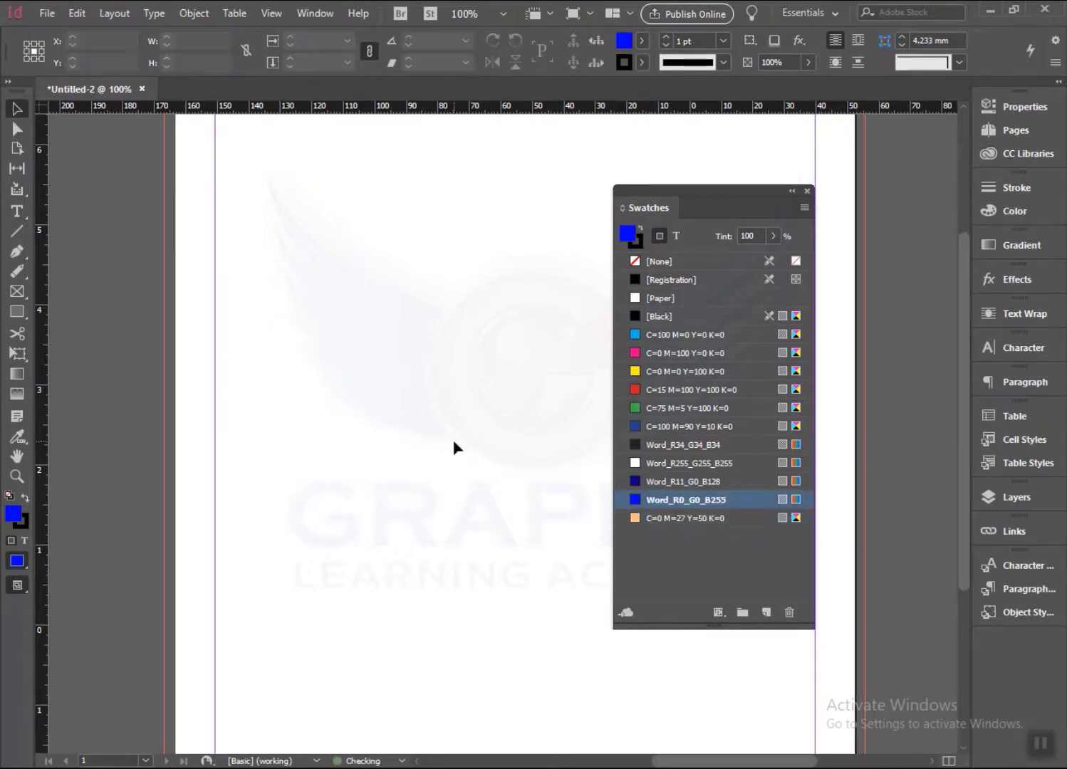
# - Draw a rectangle about 63 mm wide and 2.5 in high and fill it with the C=0 M=27 Y=50 K=0 swatch
pyautogui.click(16, 311)
pyautogui.moveTo(252, 308); pyautogui.dragTo(451, 508)
pyautogui.click(651, 517)
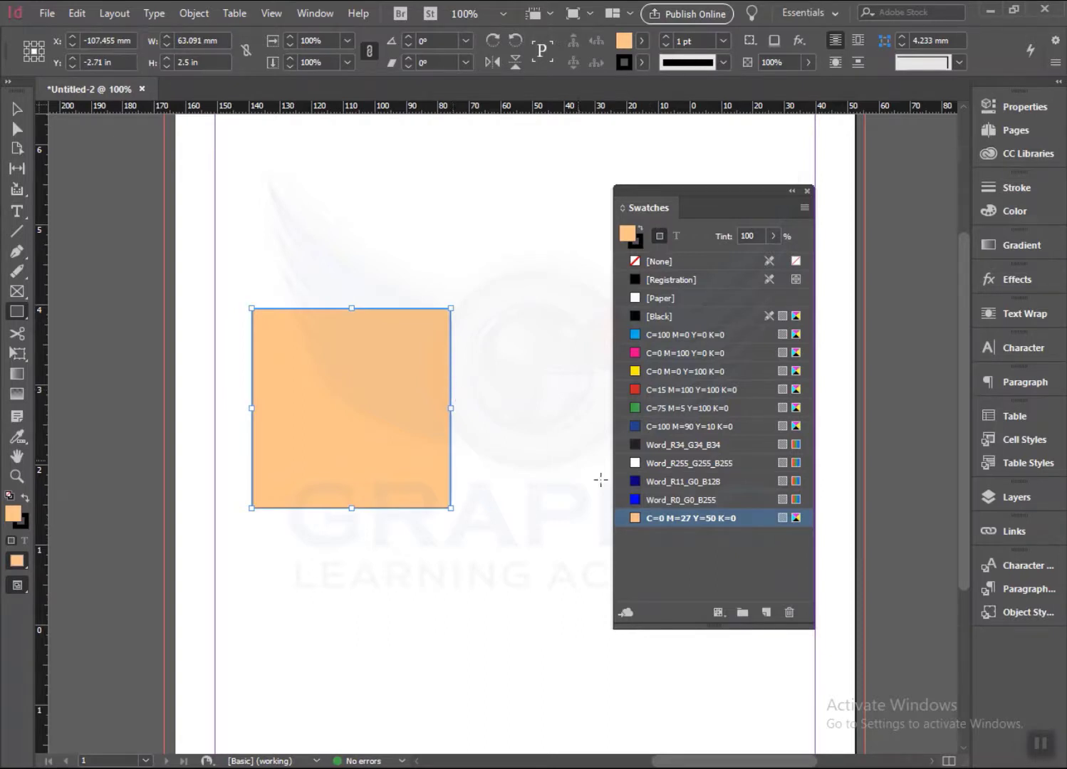
# - Open the options of the C=0 M=27 Y=50 K=0 swatch, try the Spot colour type, and return it to Process
pyautogui.doubleClick(673, 519)
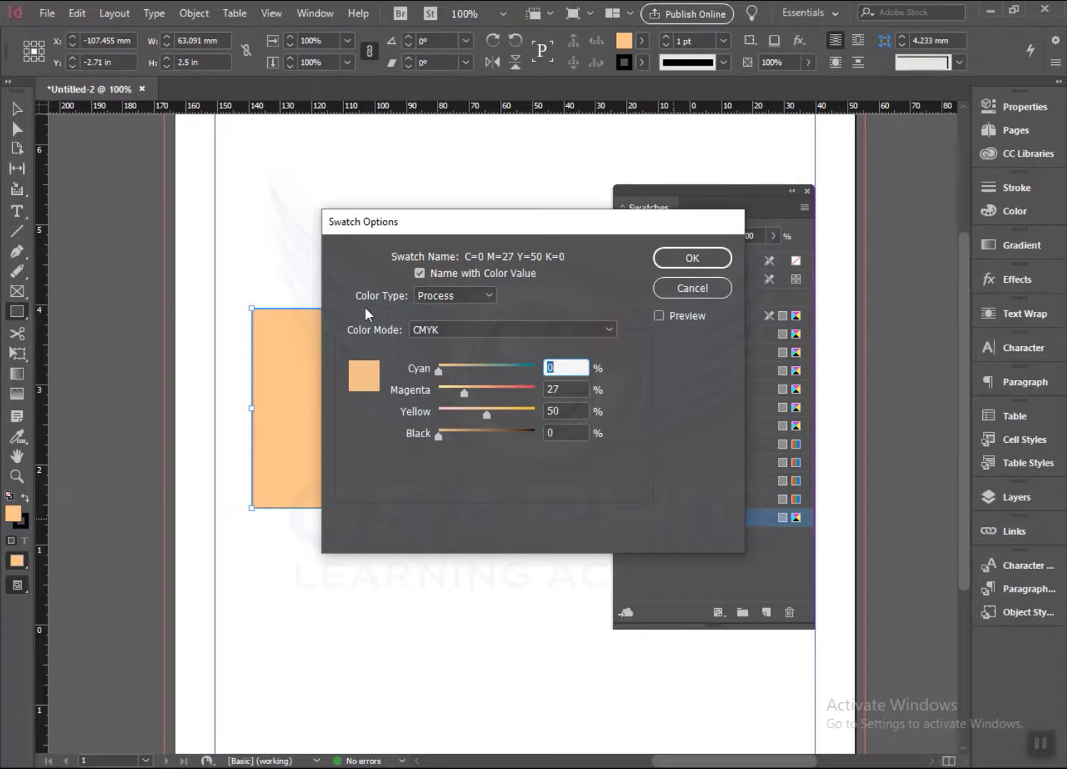
pyautogui.click(456, 296)
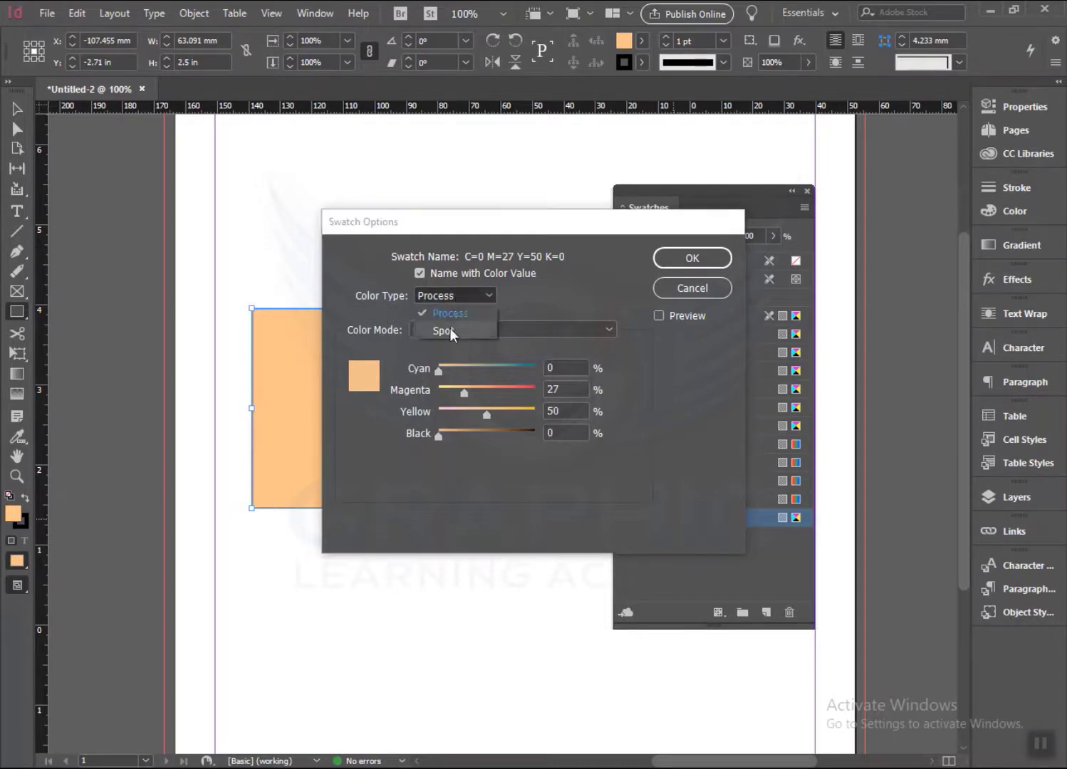
pyautogui.click(448, 328)
pyautogui.click(453, 296)
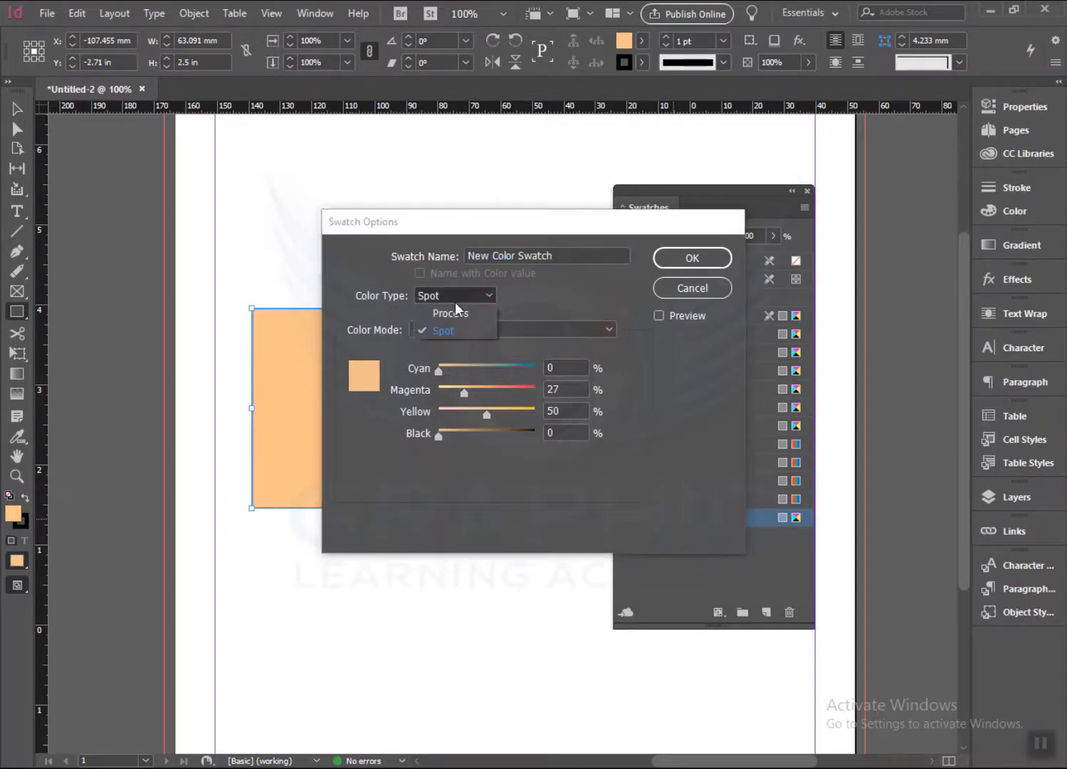
pyautogui.click(455, 314)
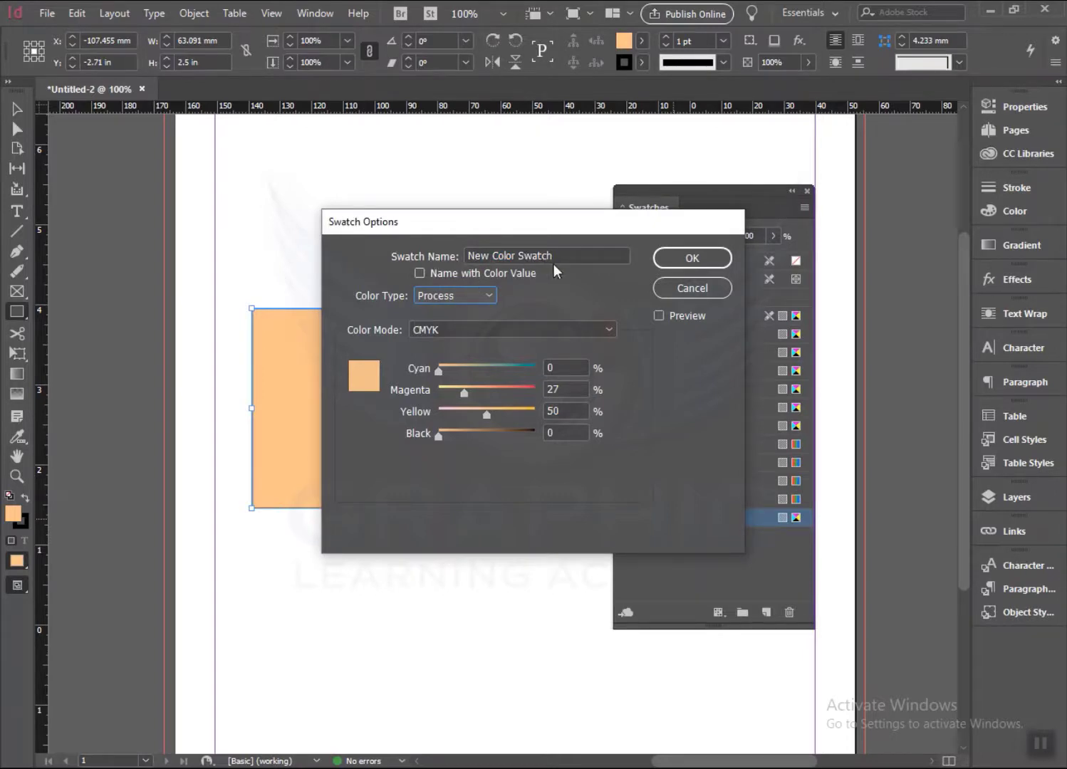
# - Review the swatch's colour modes, keep CMYK, and remix it to cyan 24, magenta 49, yellow 54 and black 42 %
pyautogui.click(462, 330)
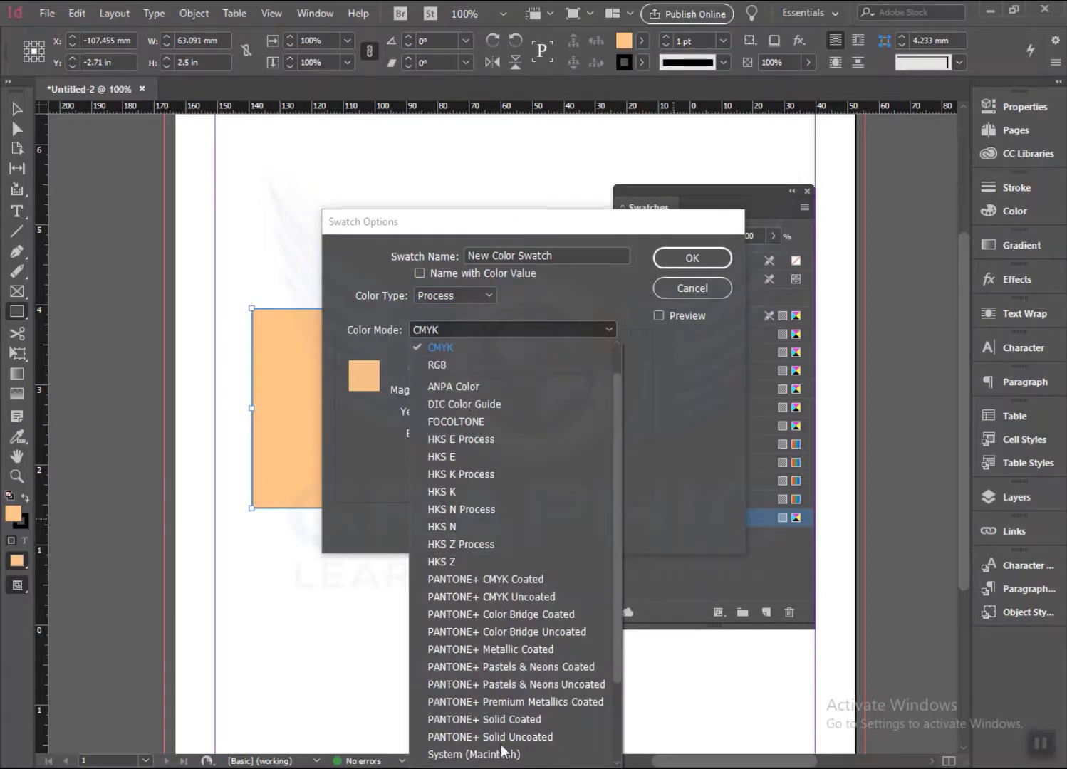
pyautogui.scroll(-2, 519, 566)
pyautogui.scroll(3, 519, 566)
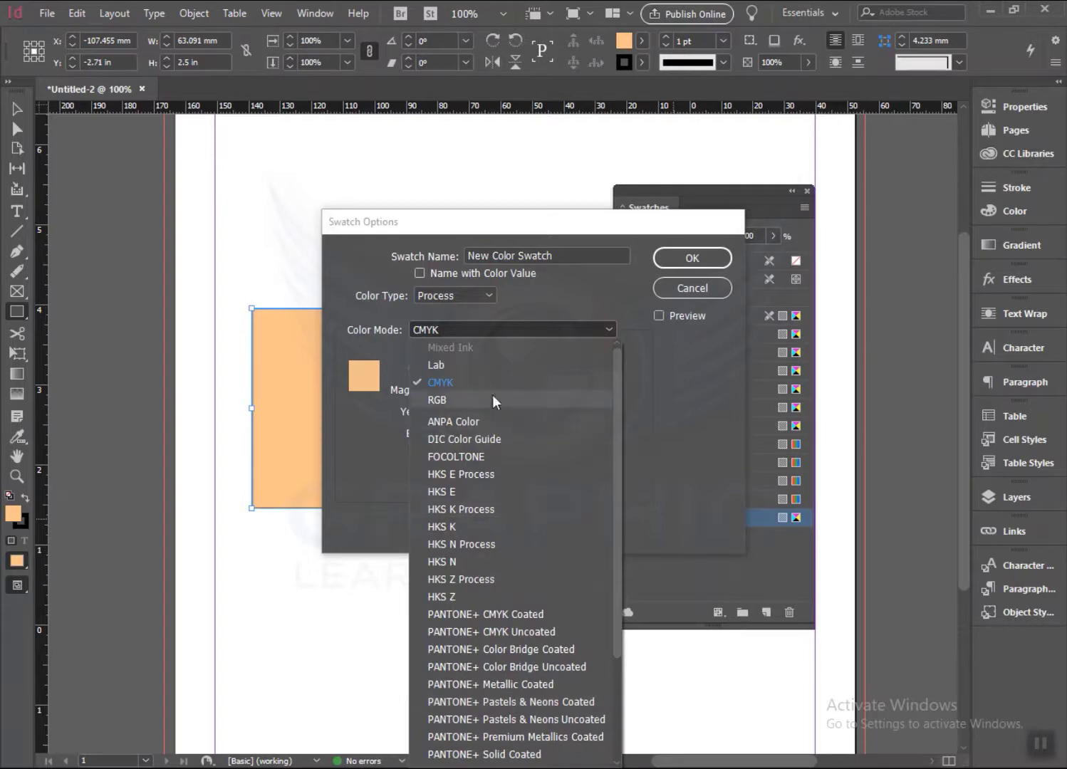
pyautogui.scroll(-1, 477, 327)
pyautogui.click(478, 328)
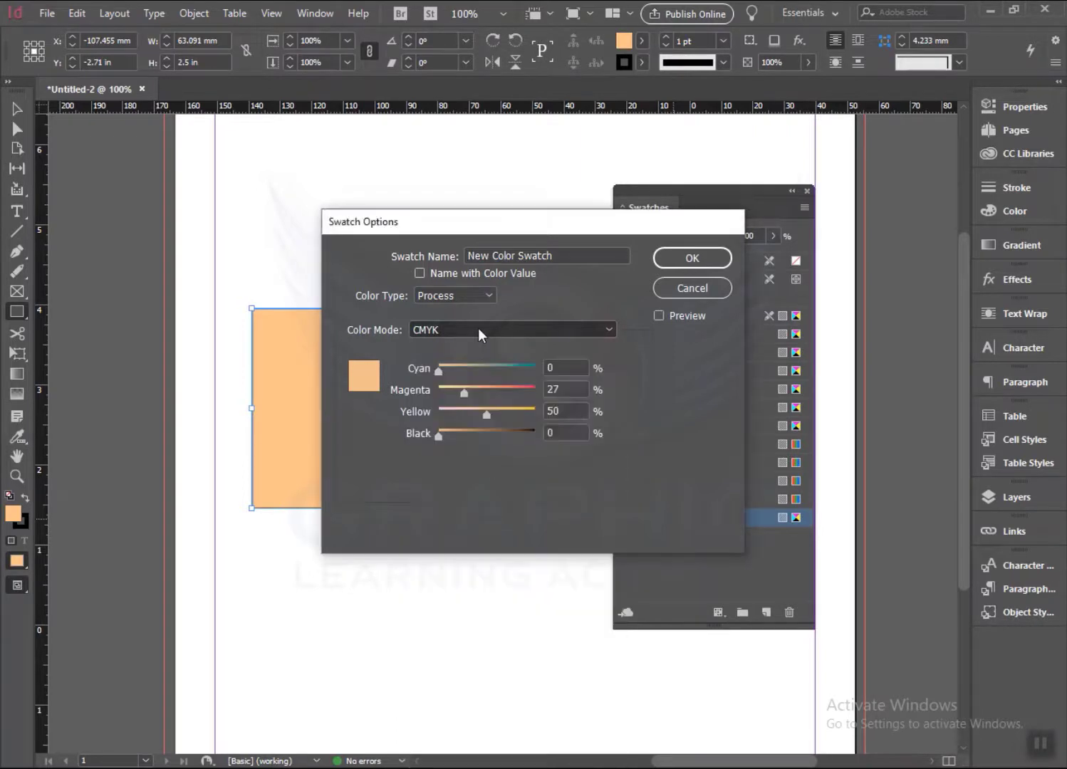
pyautogui.click(478, 328)
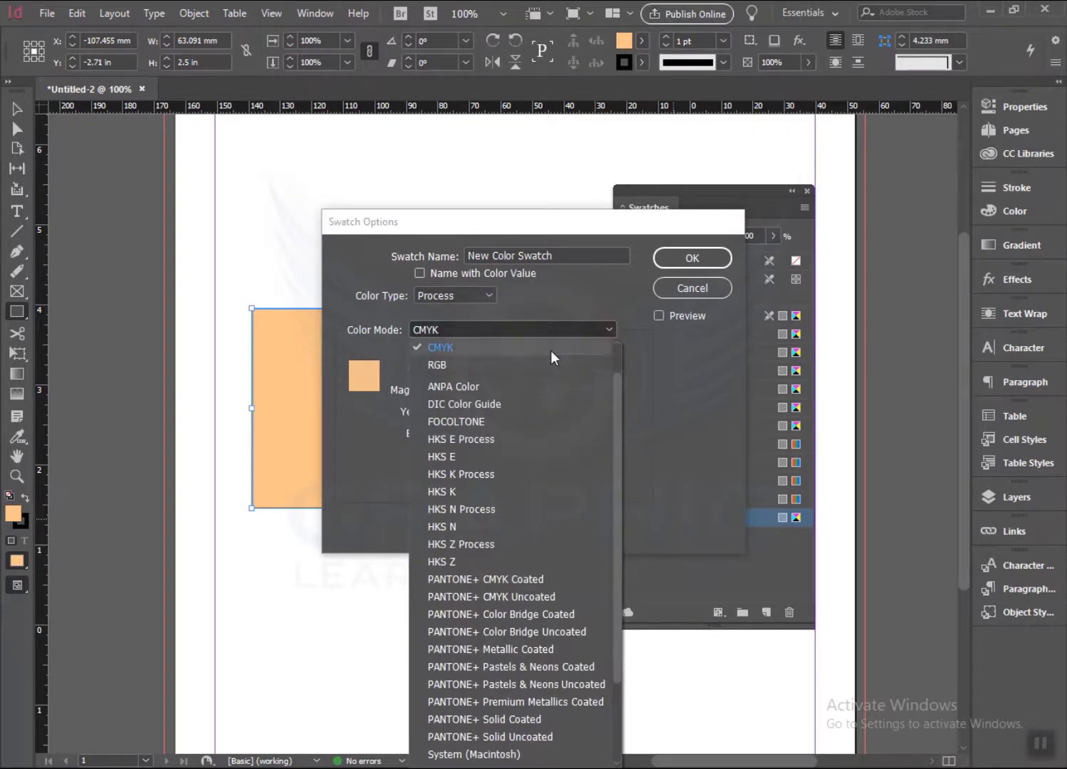
pyautogui.click(684, 348)
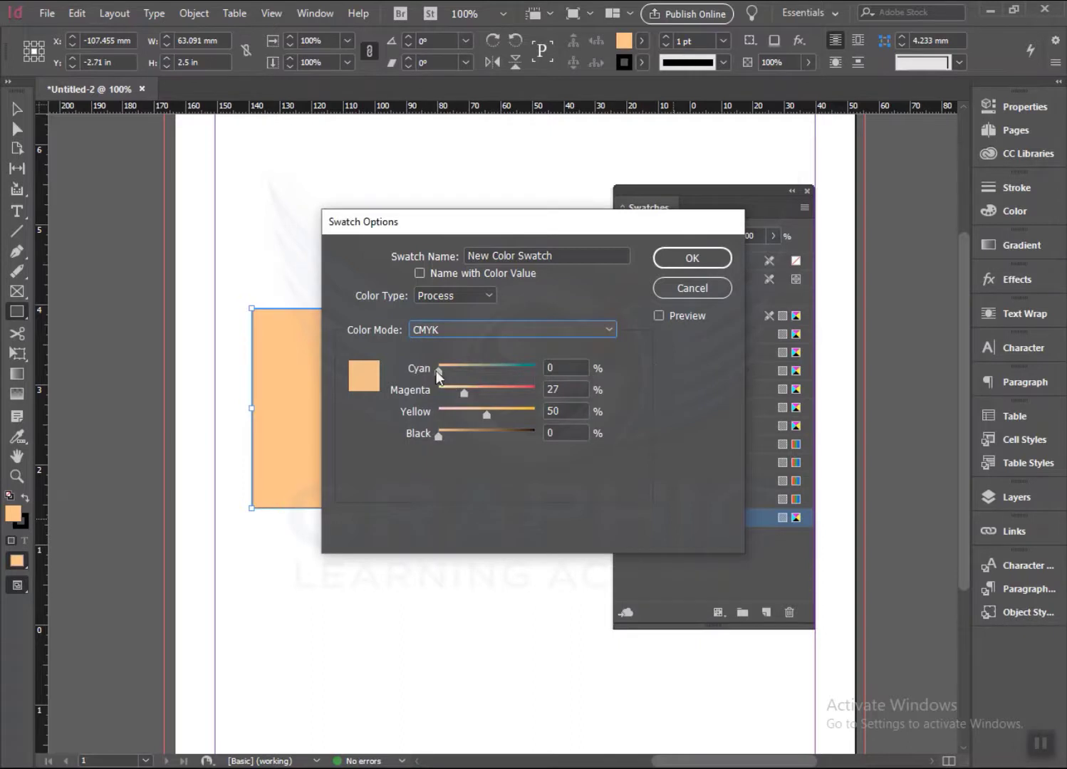
pyautogui.moveTo(438, 370); pyautogui.dragTo(479, 440)
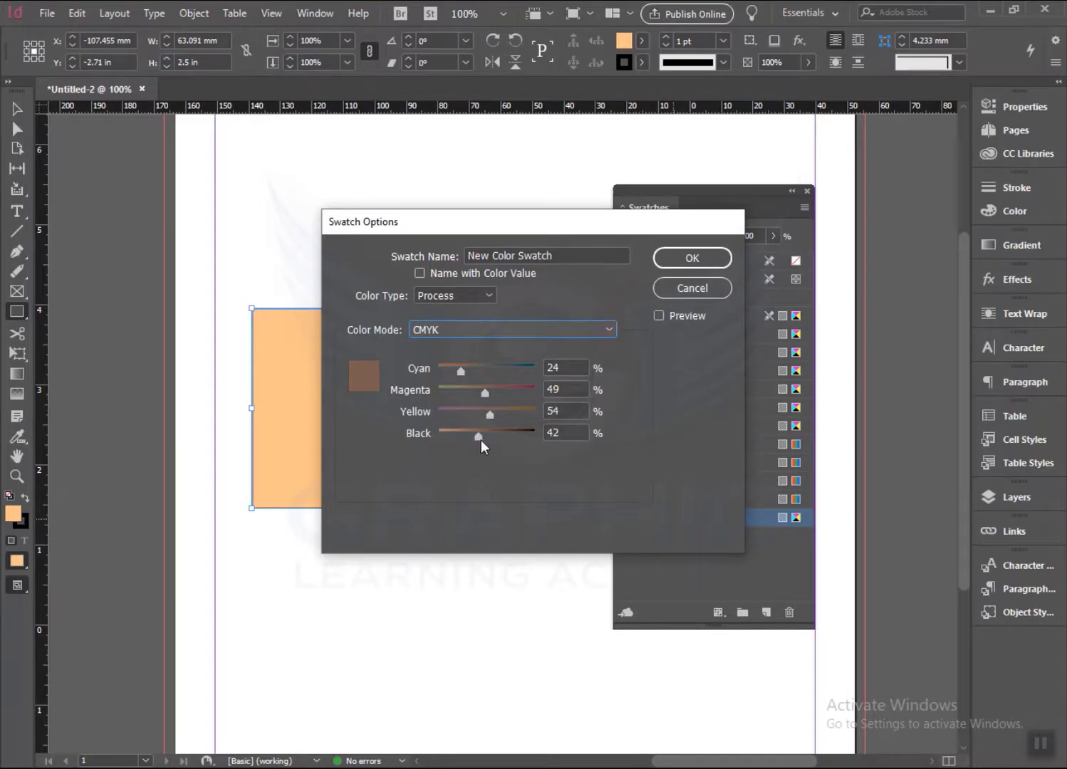
pyautogui.click(697, 257)
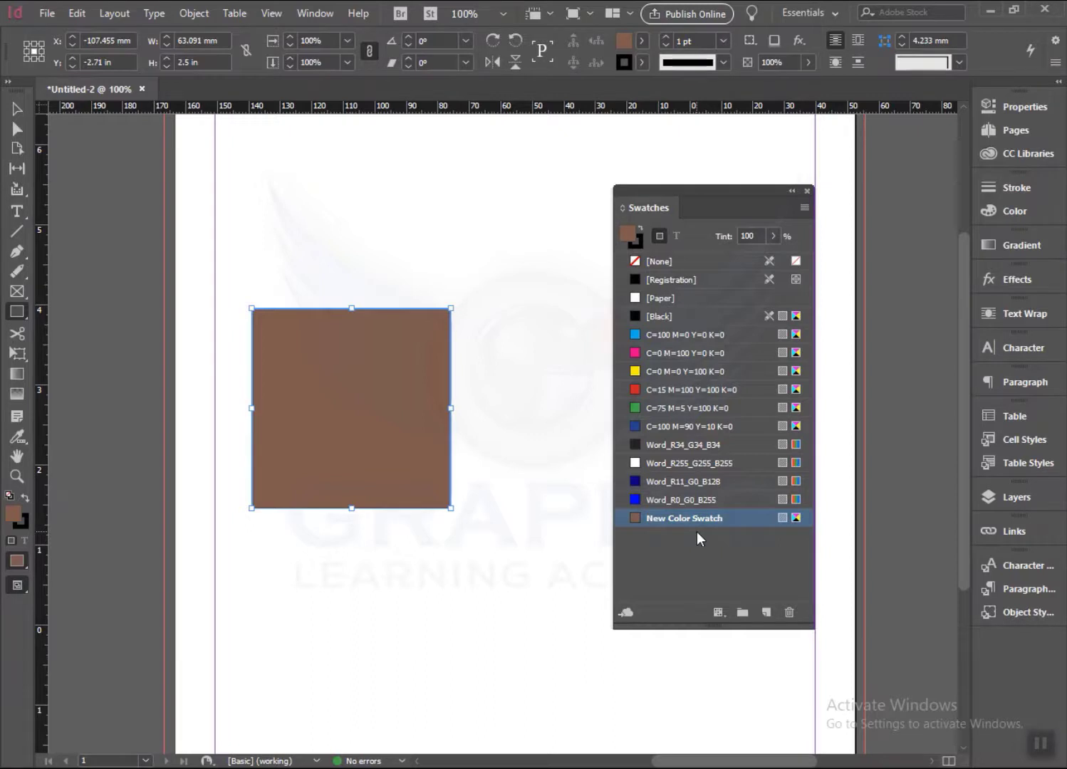
# - Shift the swatch list to the page's outer edge and delete the brown rectangle
pyautogui.press('v')
pyautogui.click(404, 652)
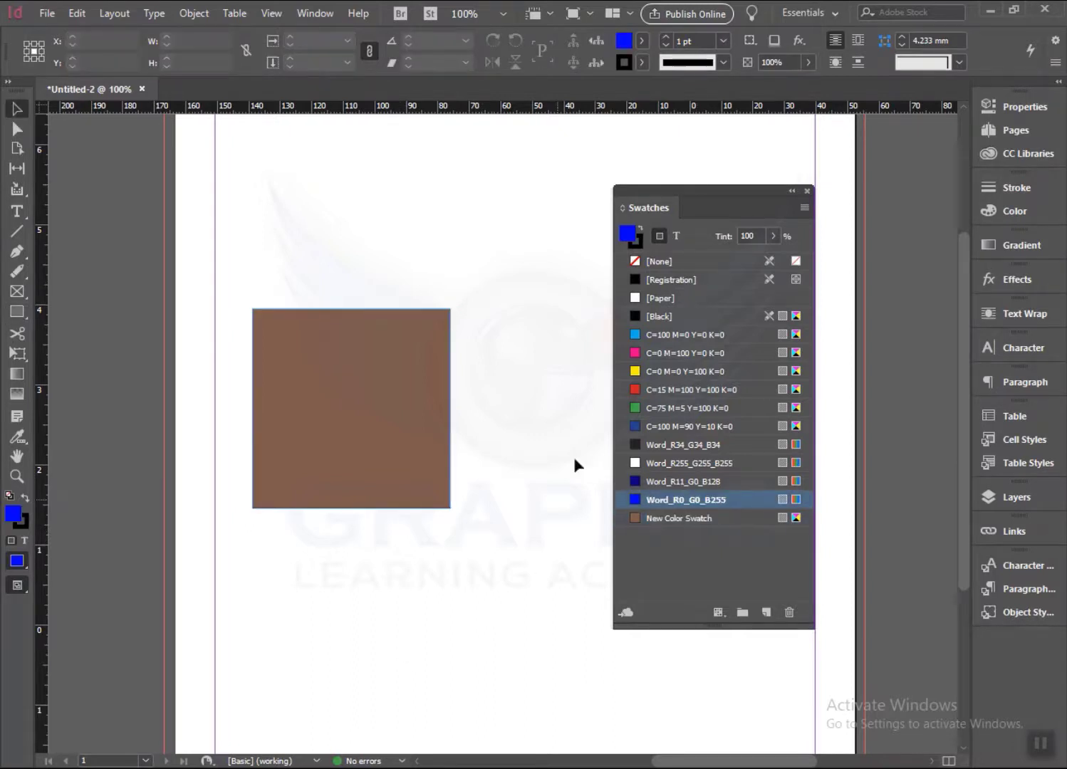
pyautogui.moveTo(737, 190); pyautogui.dragTo(871, 191)
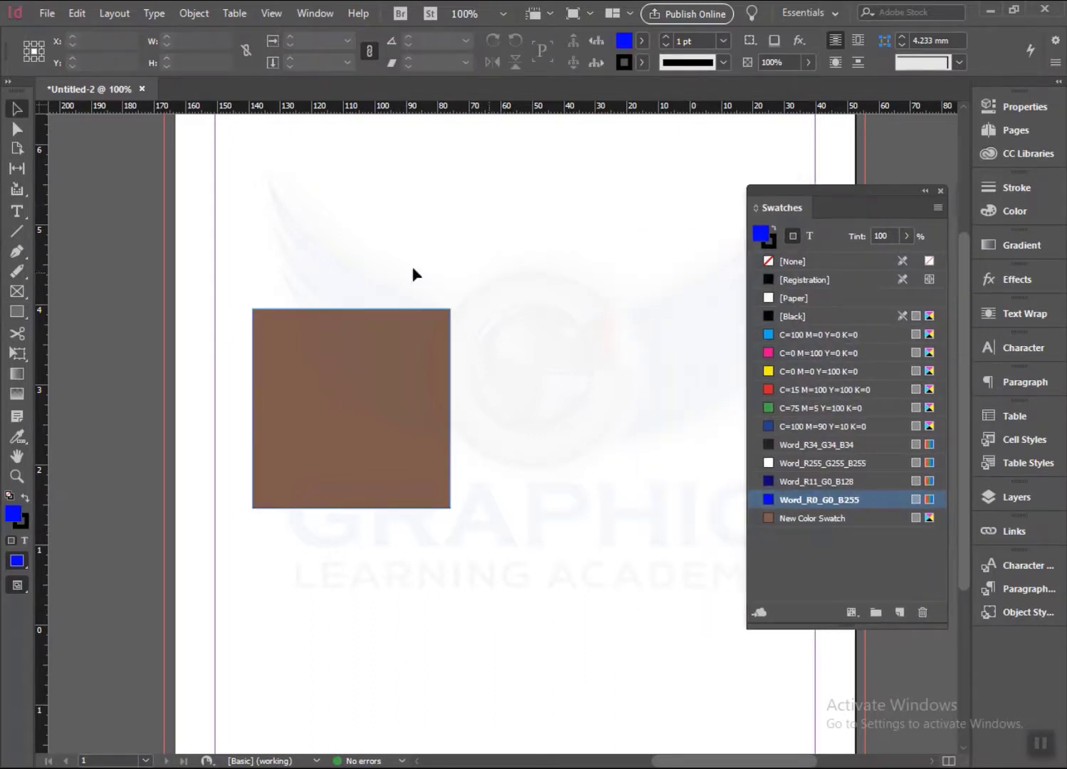
pyautogui.moveTo(348, 296); pyautogui.dragTo(482, 528)
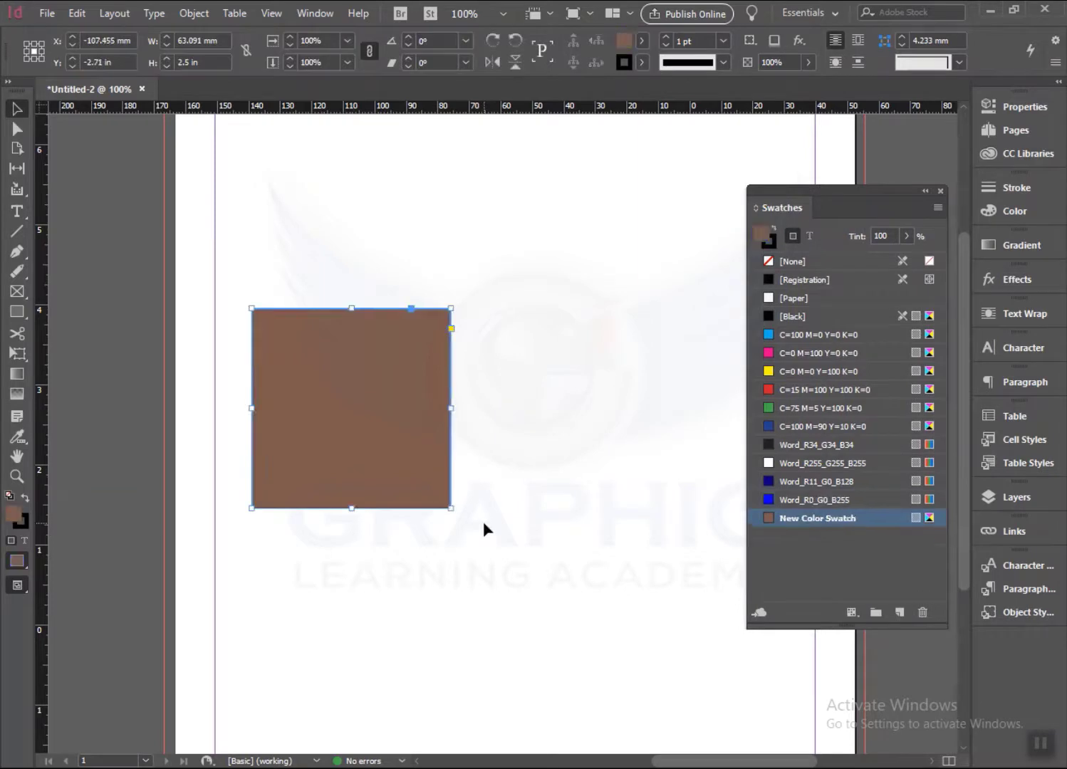
pyautogui.press('Delete')
# - Draw a rectangle about 50 mm wide and 1.78 in high on the upper page and change its fill to cyan #00dae3
pyautogui.click(17, 311)
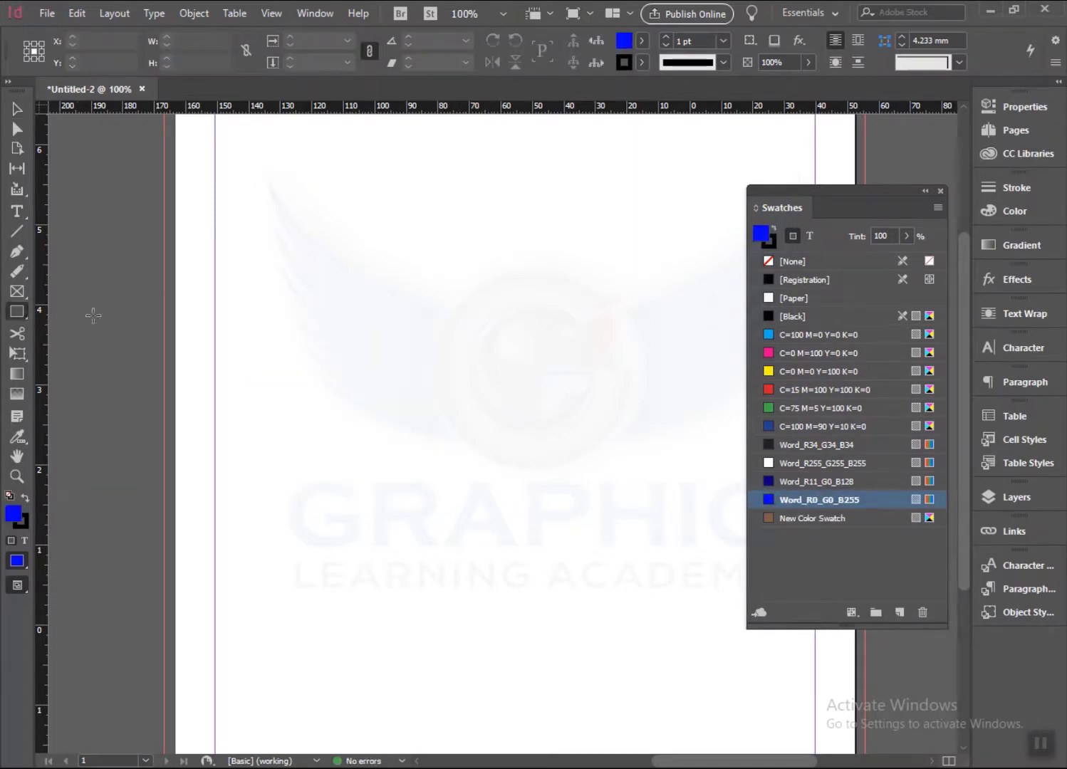
pyautogui.moveTo(292, 215); pyautogui.dragTo(450, 359)
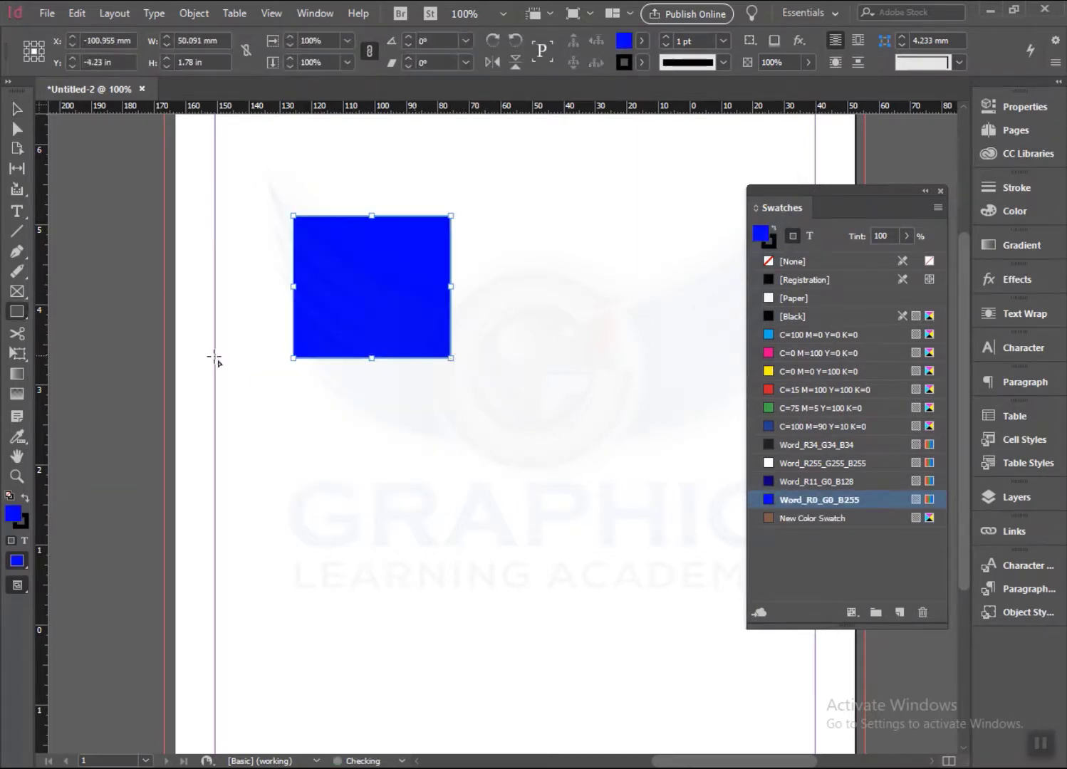
pyautogui.doubleClick(14, 513)
pyautogui.moveTo(505, 333); pyautogui.dragTo(504, 324)
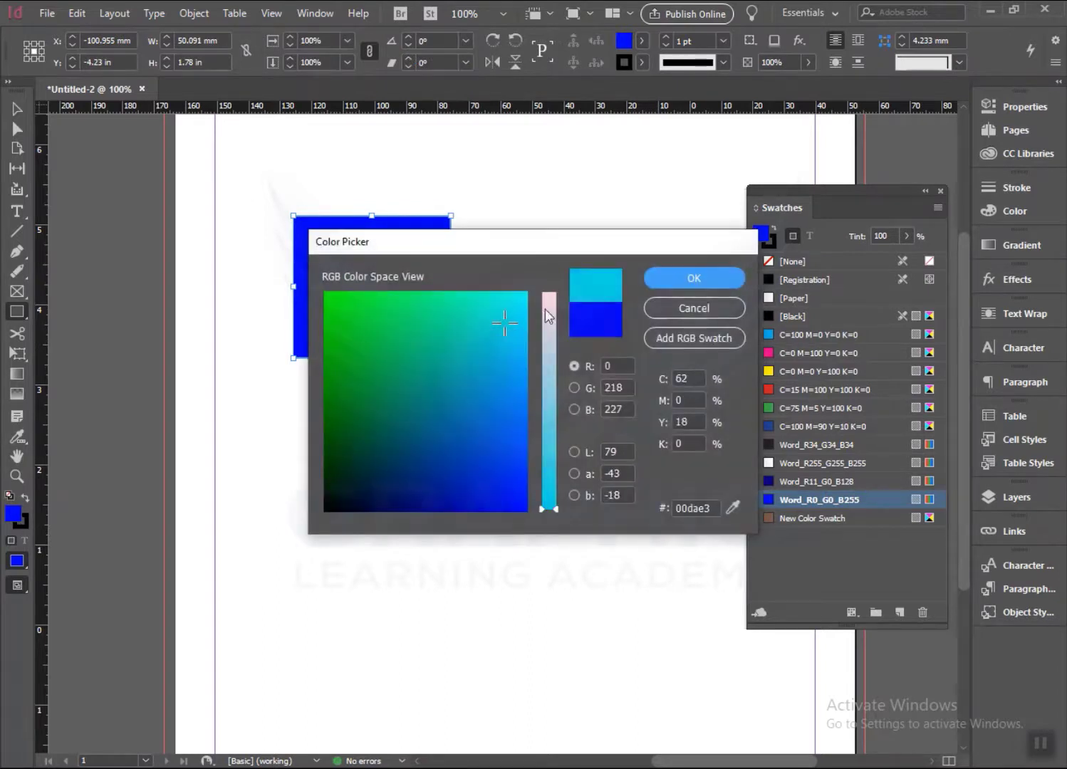
pyautogui.click(678, 273)
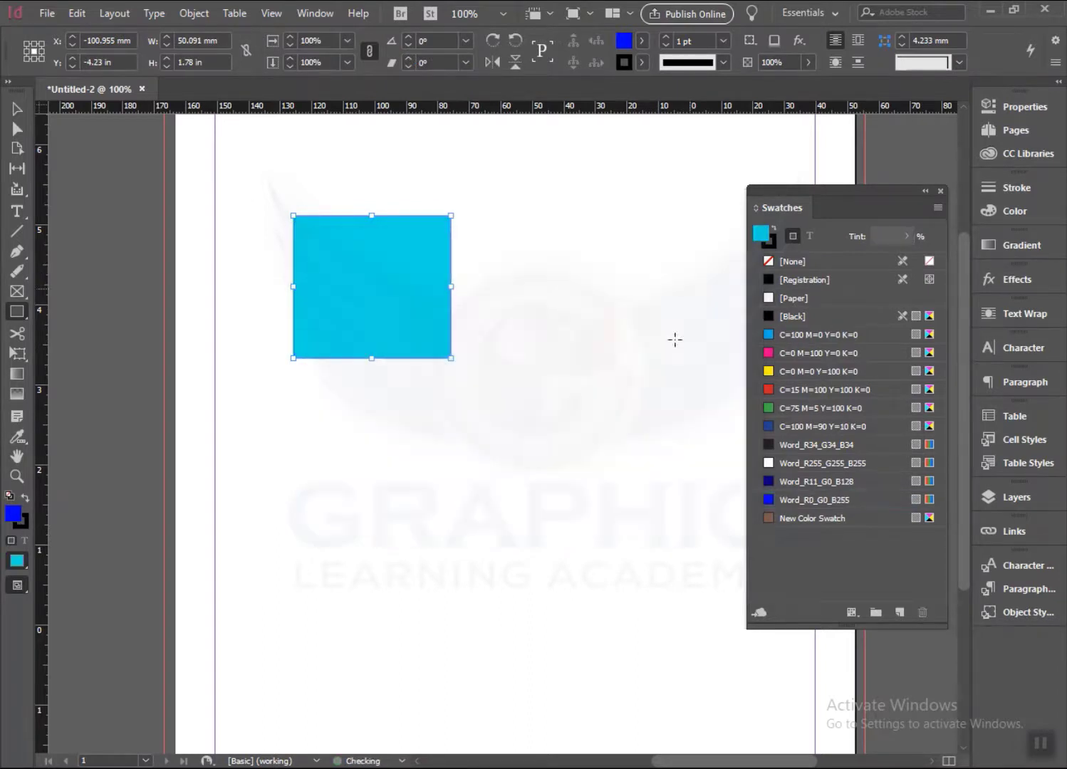
# - Draw a rectangle about 50 mm wide and 1.64 in high below the cyan one and set its fill to purple #b475e1
pyautogui.moveTo(309, 434); pyautogui.dragTo(467, 564)
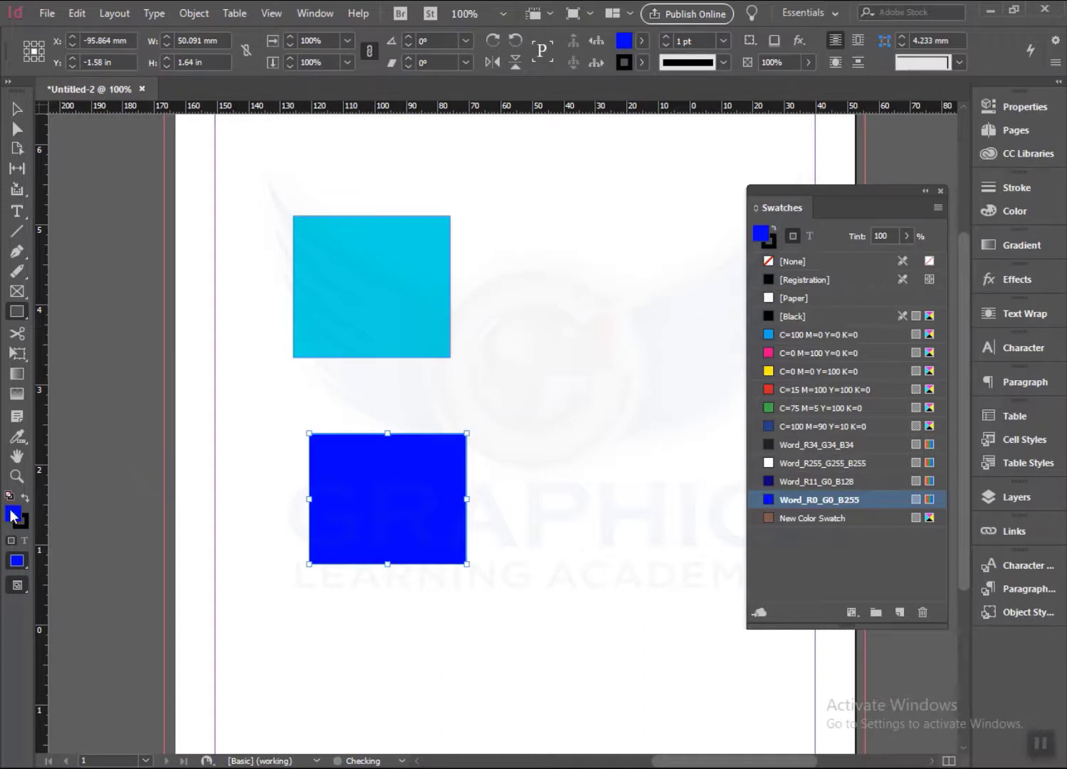
pyautogui.doubleClick(14, 513)
pyautogui.moveTo(548, 445); pyautogui.dragTo(549, 358)
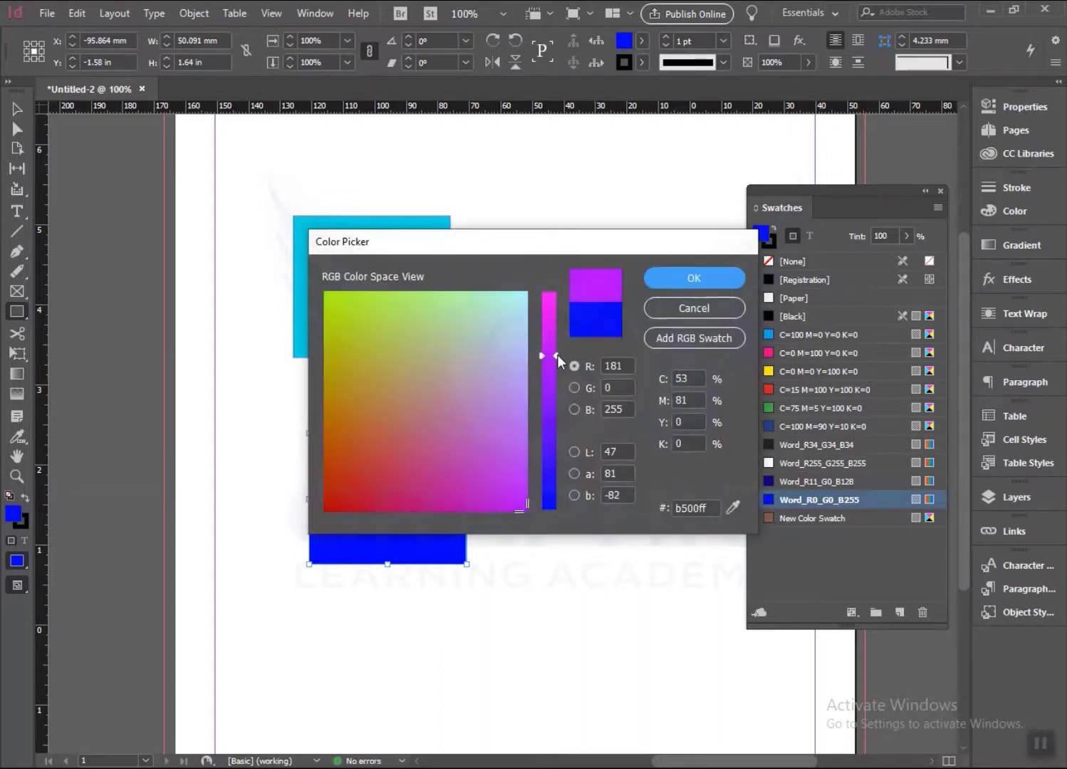
pyautogui.click(503, 410)
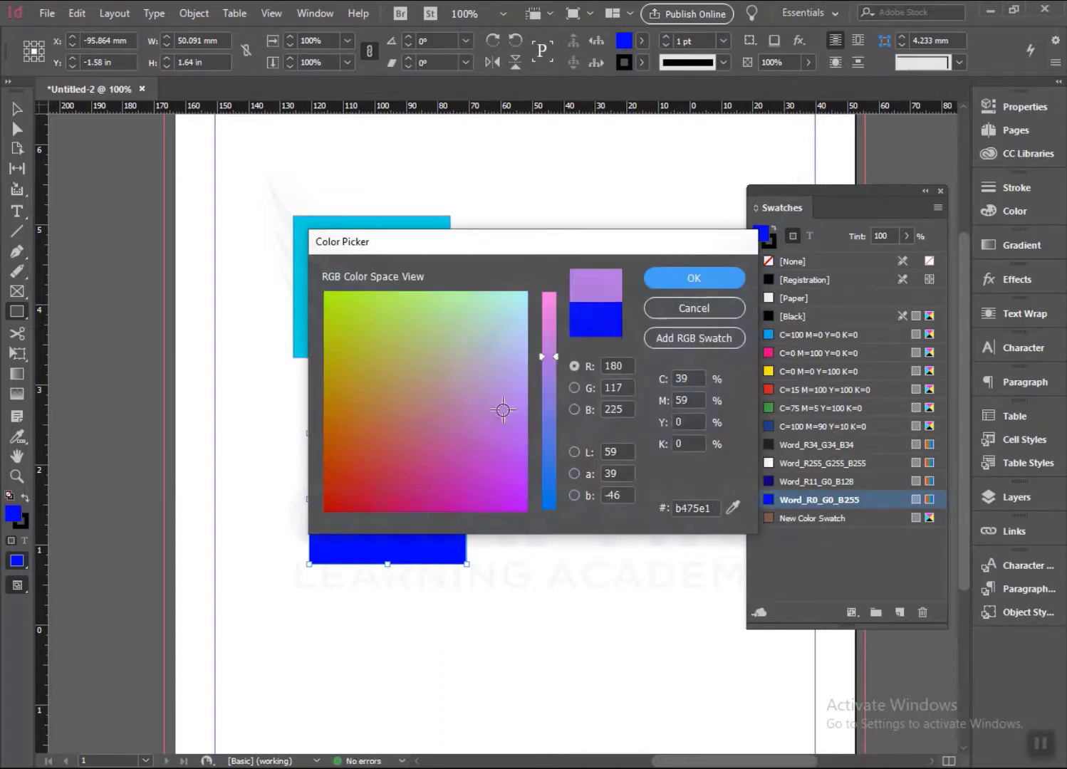
pyautogui.click(678, 277)
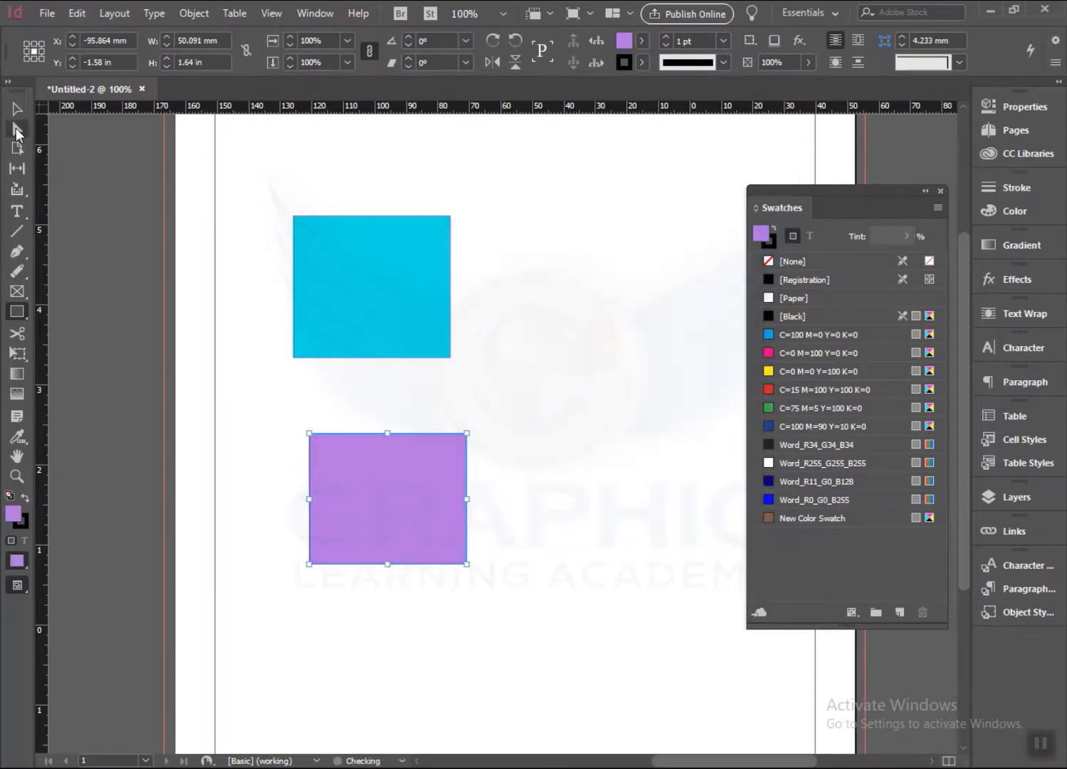
# - Move the purple rectangle closer beneath the cyan one, aligning their side edges, and deselect it
pyautogui.click(17, 113)
pyautogui.click(579, 331)
pyautogui.moveTo(378, 485); pyautogui.dragTo(374, 450)
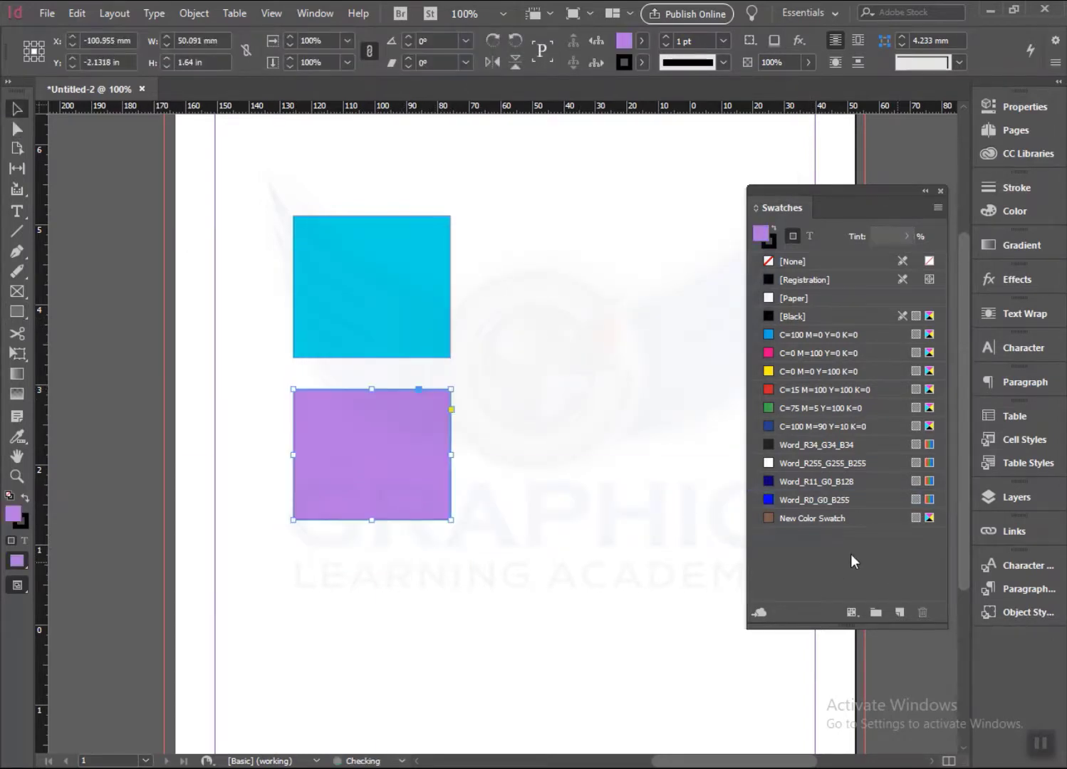
pyautogui.click(622, 492)
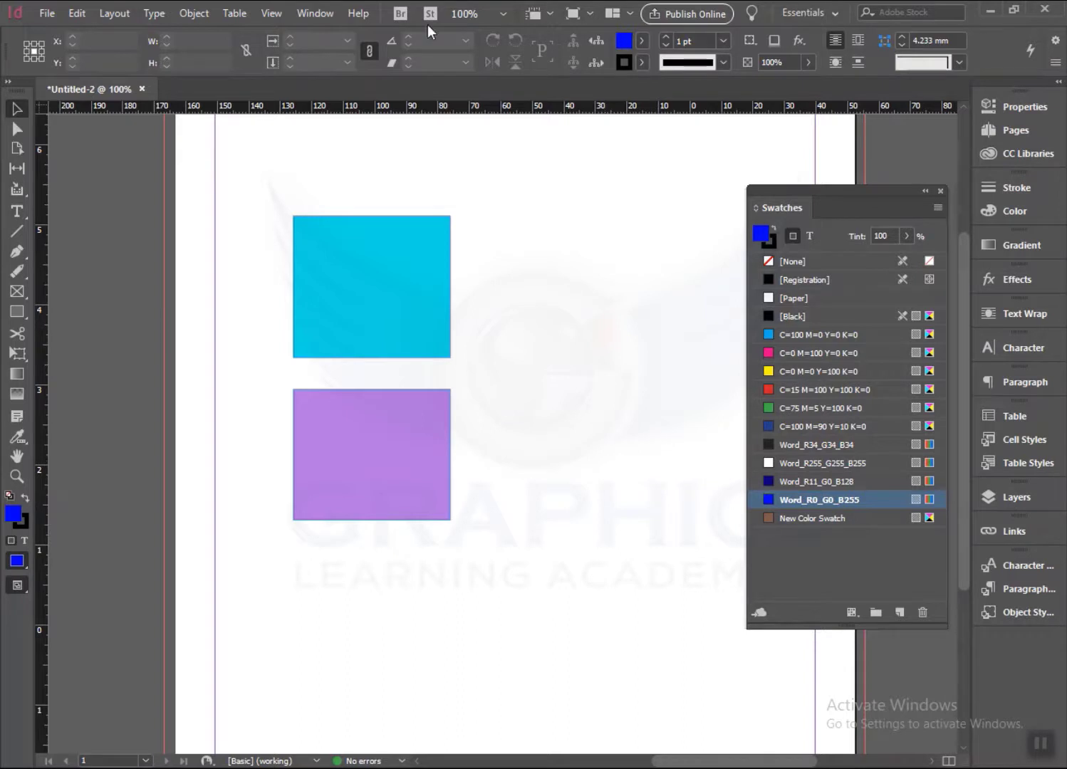
pyautogui.moveTo(519, 223); pyautogui.dragTo(316, 624)
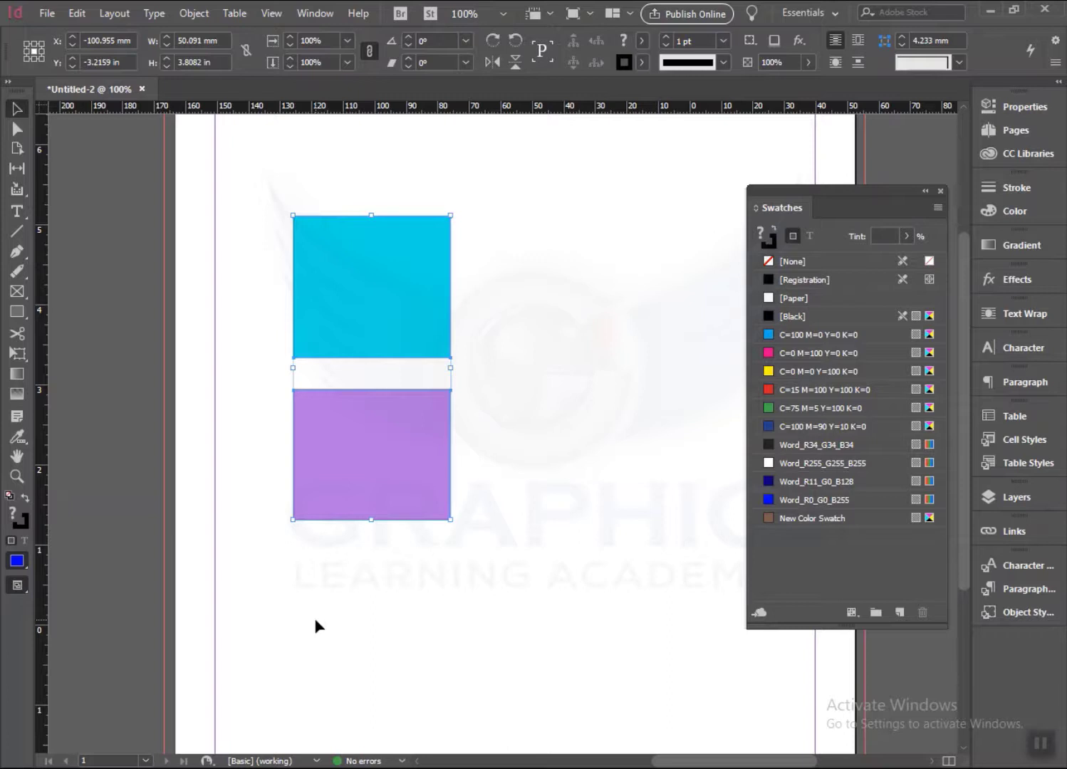
pyautogui.click(596, 335)
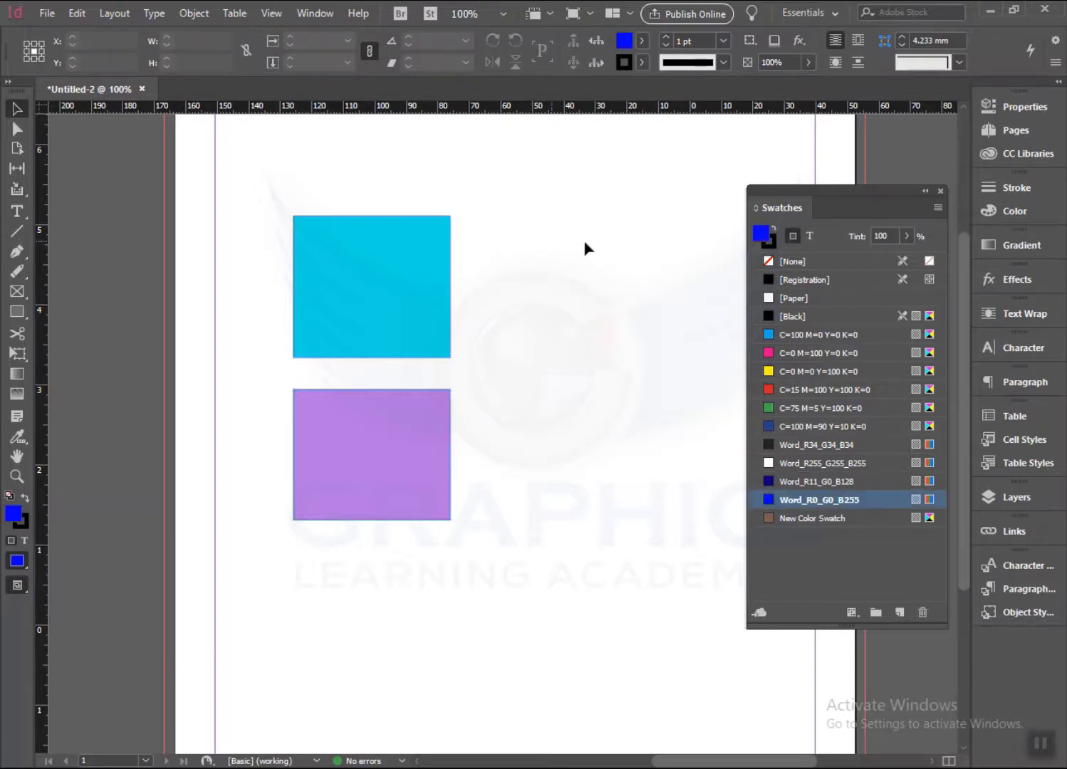
pyautogui.moveTo(614, 206); pyautogui.dragTo(374, 448)
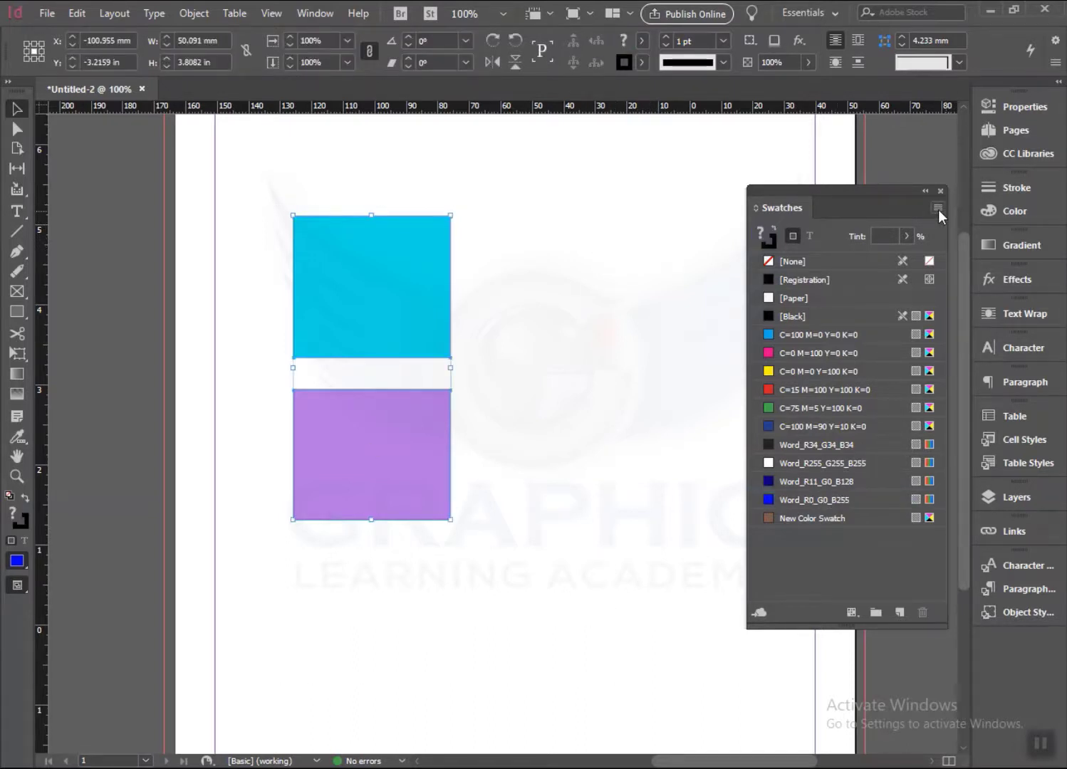
pyautogui.click(937, 208)
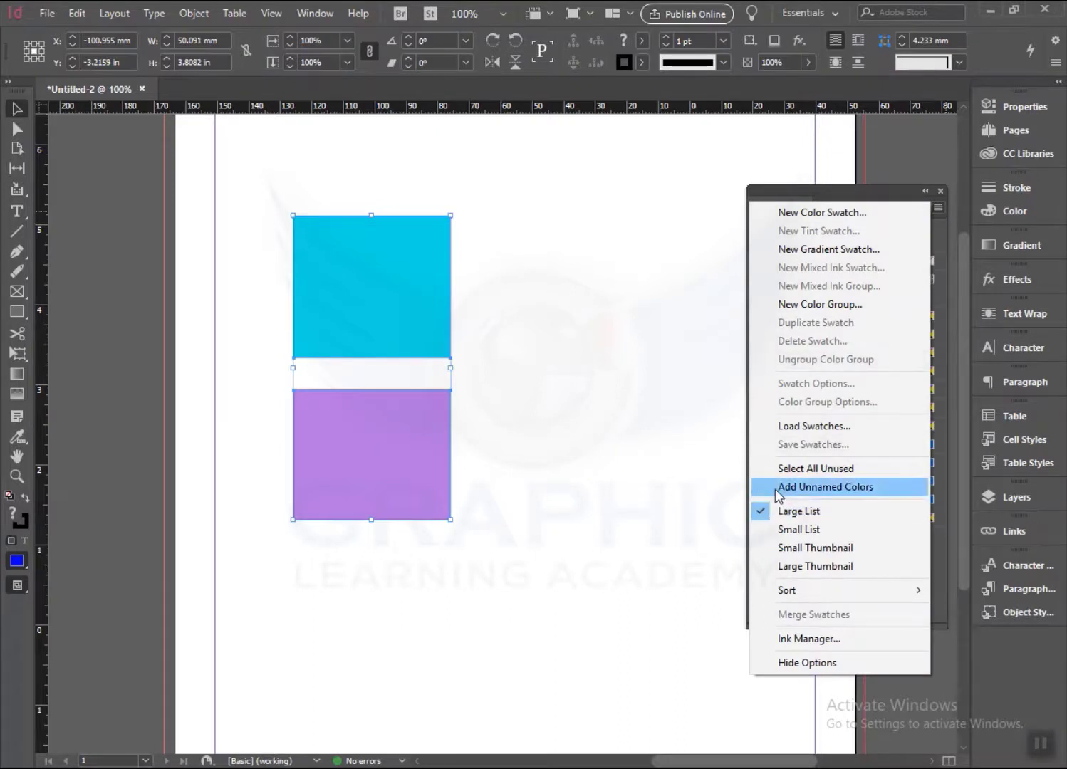
pyautogui.click(611, 426)
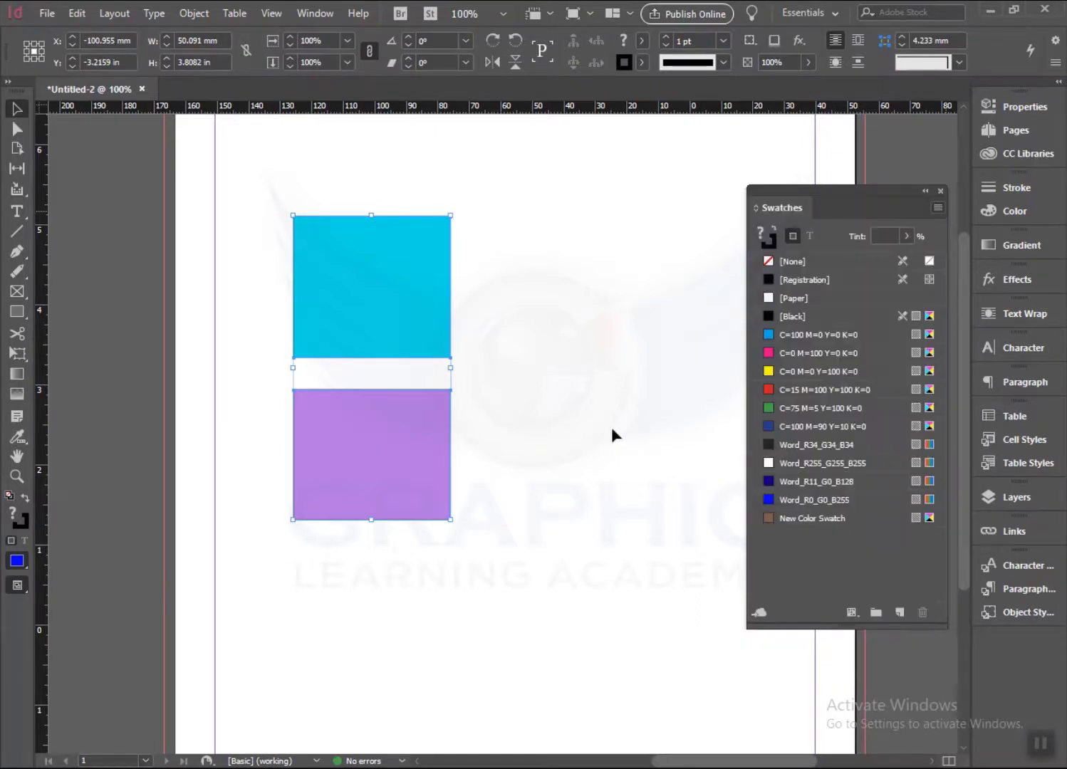
pyautogui.click(611, 427)
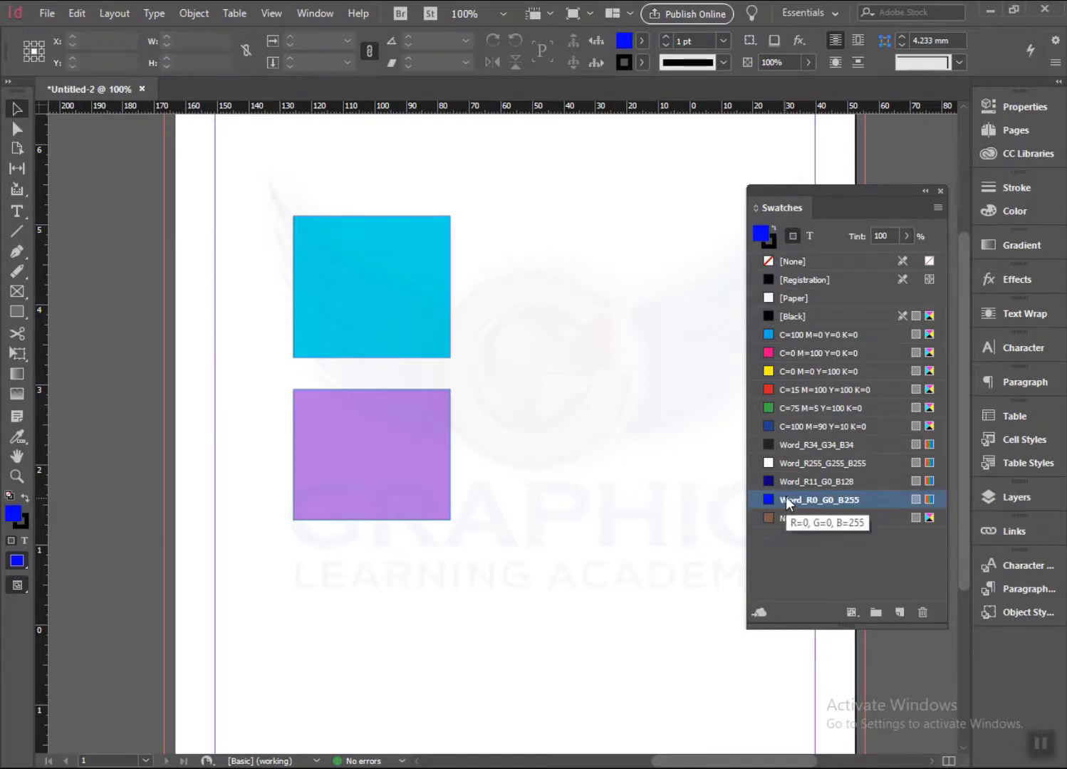
# - Look through the existing Word_ colour swatches and the C=100 M=90 Y=10 K=0 swatch, finishing on Word_R0_G0_B255
pyautogui.click(806, 483)
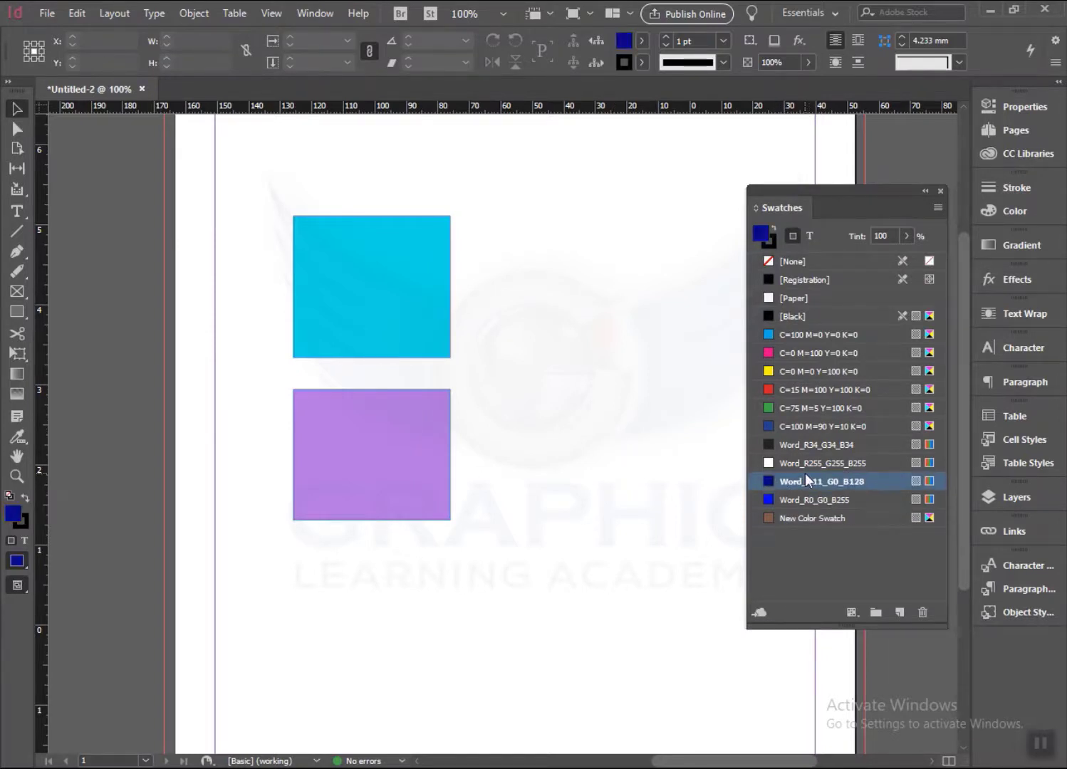
pyautogui.click(805, 464)
pyautogui.click(801, 445)
pyautogui.click(800, 431)
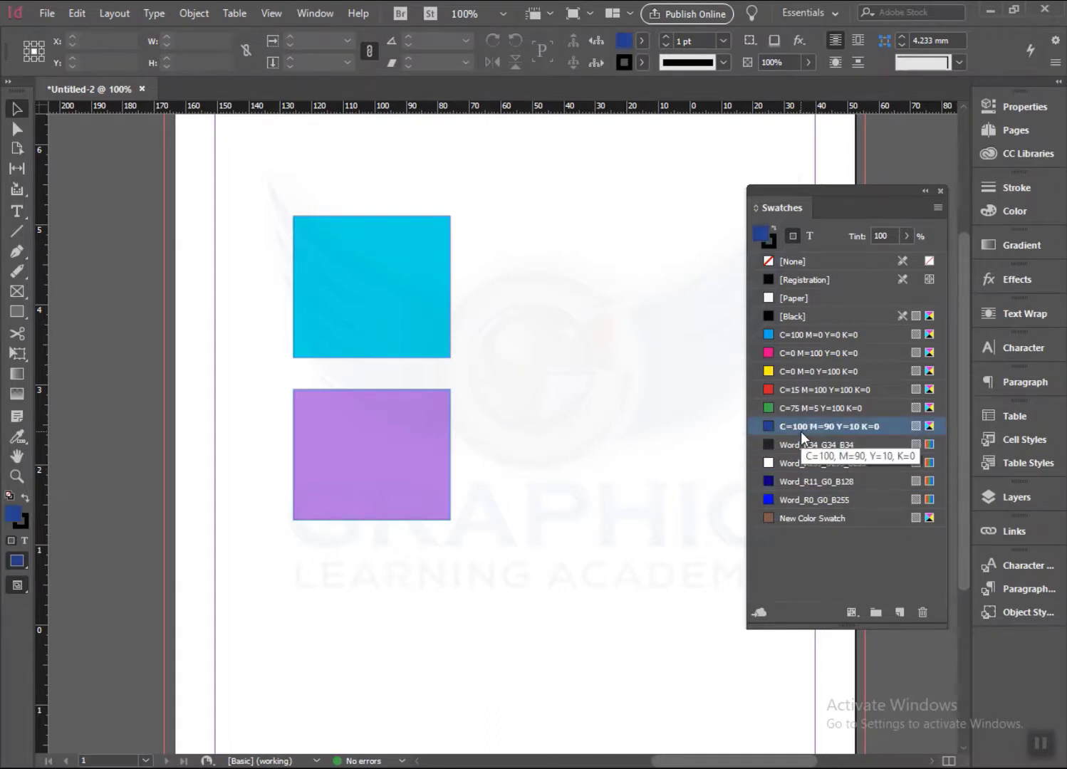
pyautogui.click(798, 499)
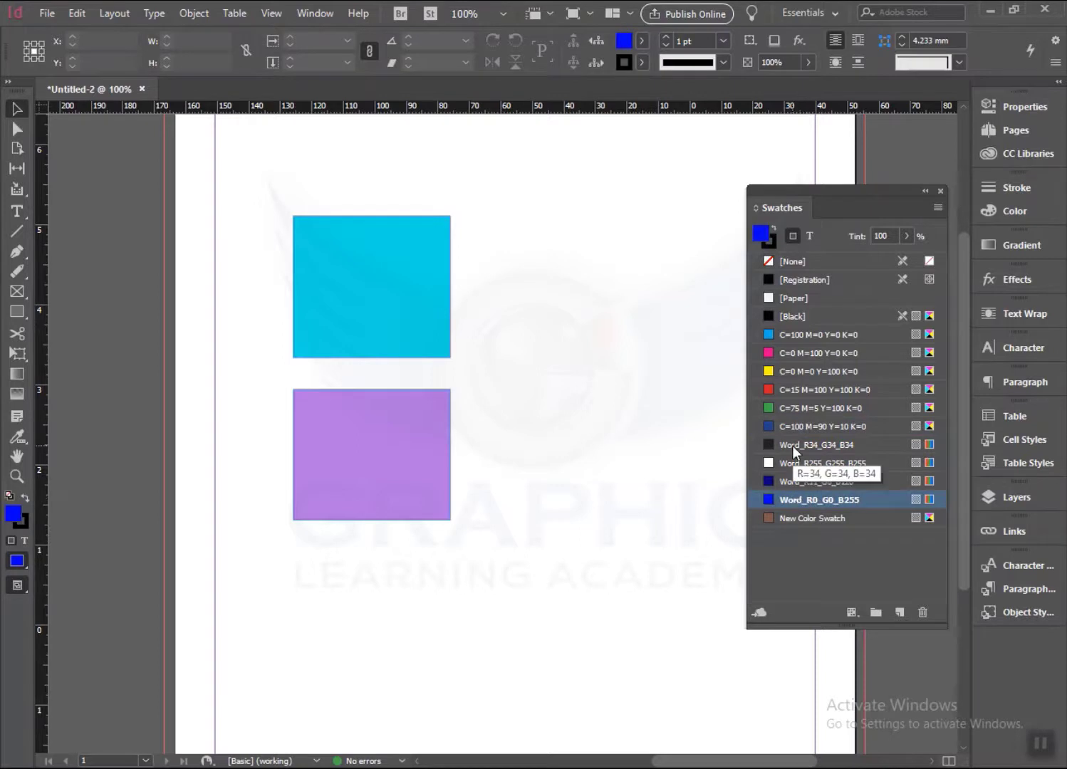
pyautogui.click(792, 445)
pyautogui.click(792, 463)
pyautogui.click(795, 477)
pyautogui.click(795, 499)
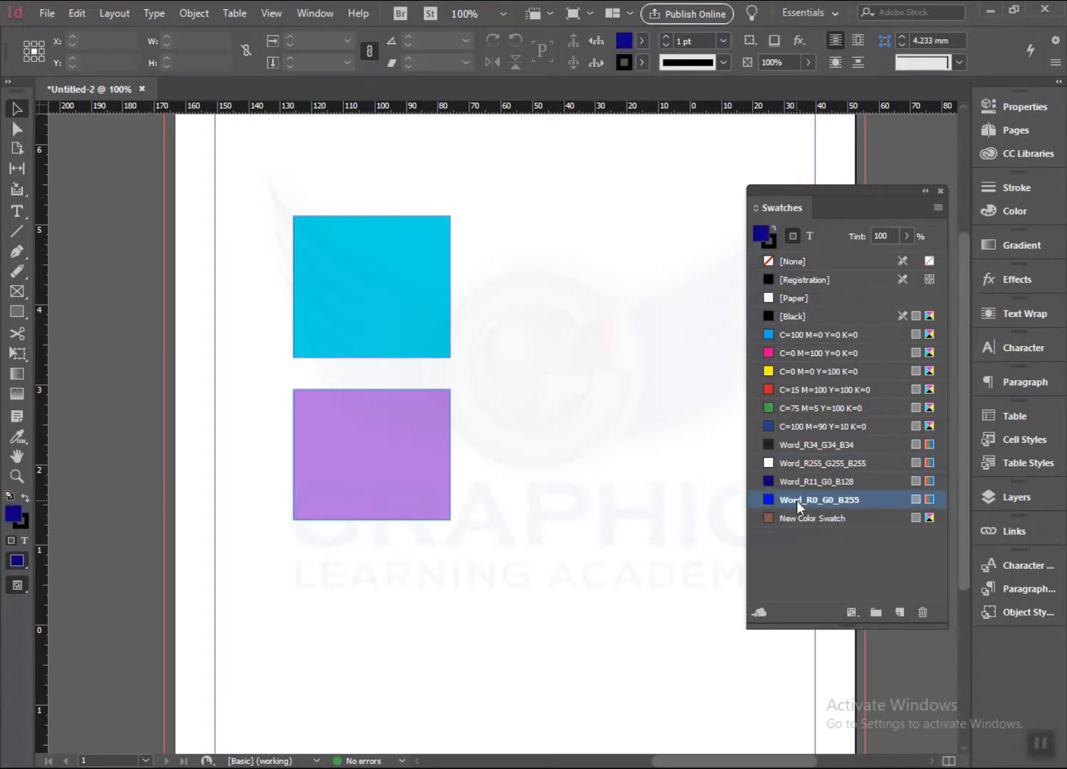
# - Add the document's unnamed colours to the swatch list
pyautogui.click(937, 207)
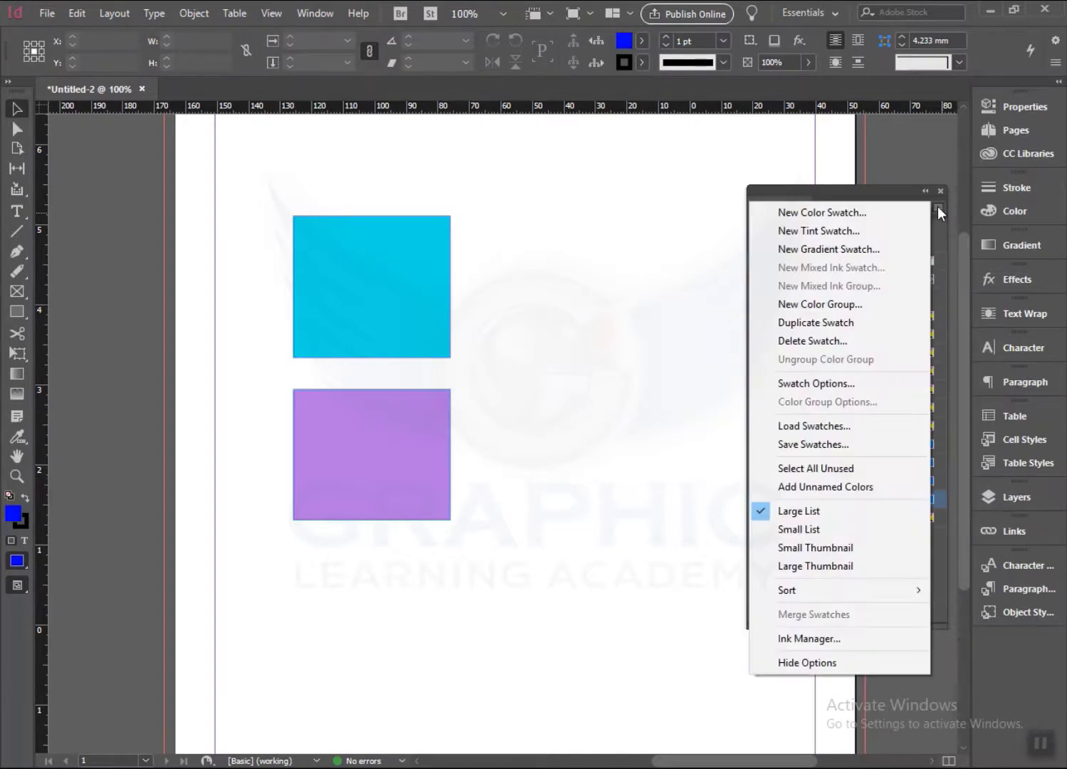
pyautogui.click(803, 490)
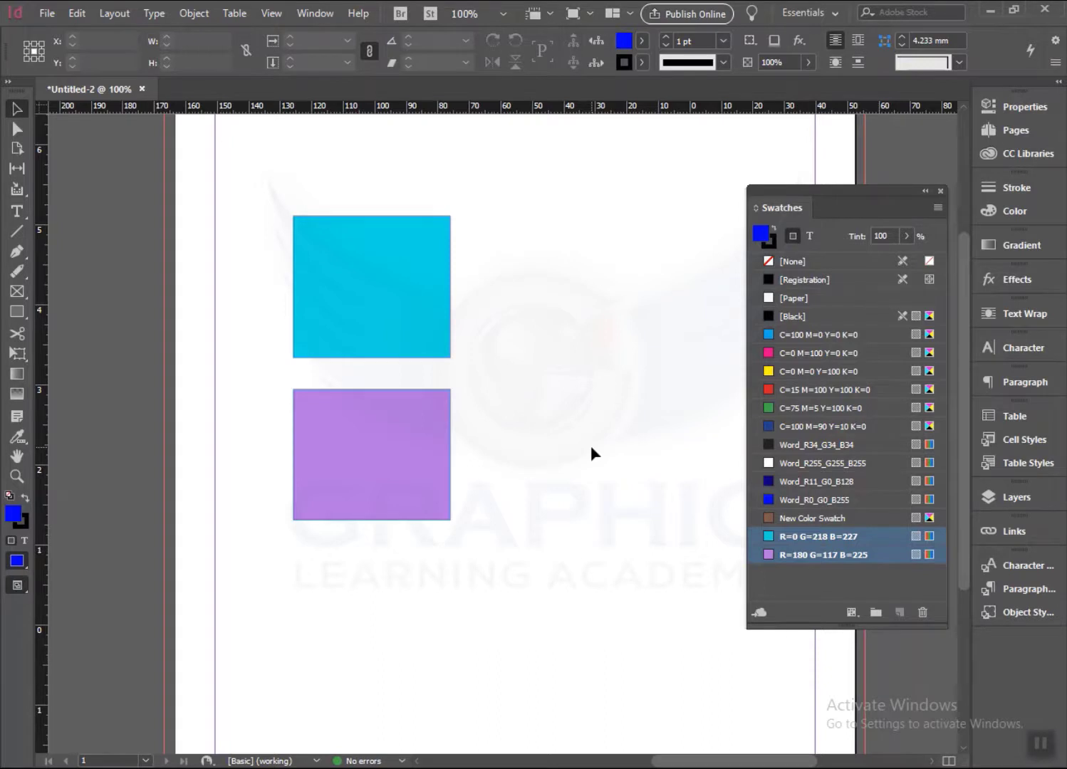
# - Check the shared options of the added cyan and purple swatches, then try putting both in a colour group and undo it
pyautogui.doubleClick(791, 538)
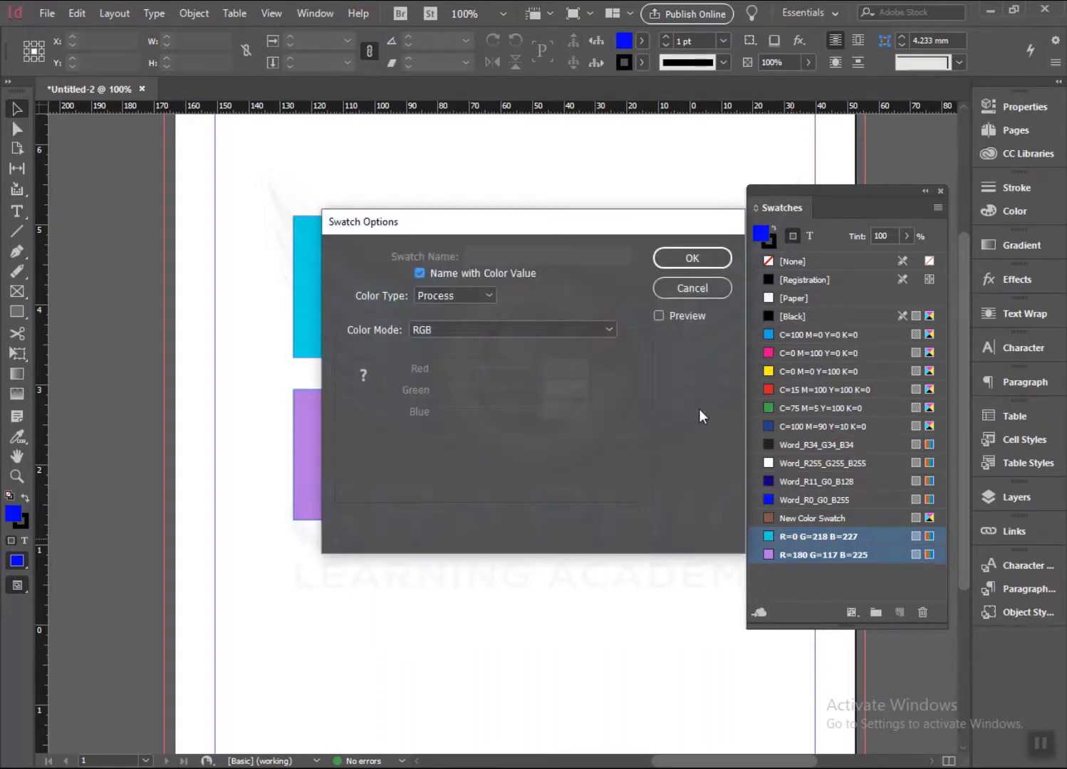
pyautogui.click(693, 290)
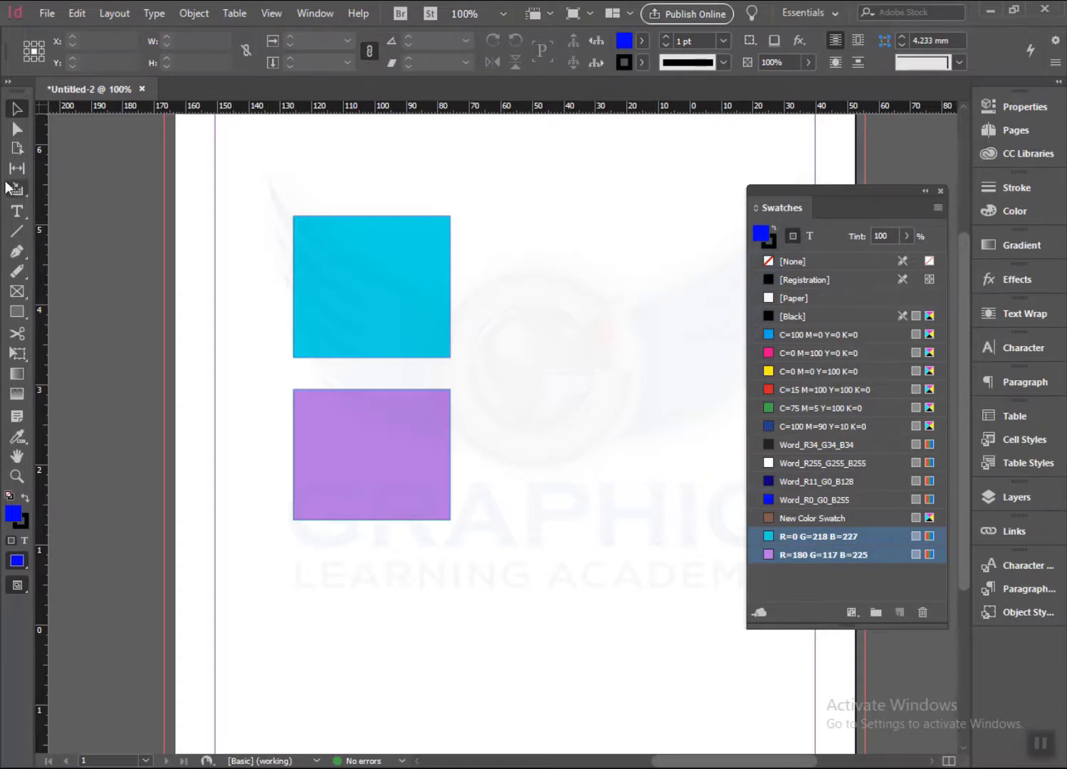
pyautogui.rightClick(272, 176)
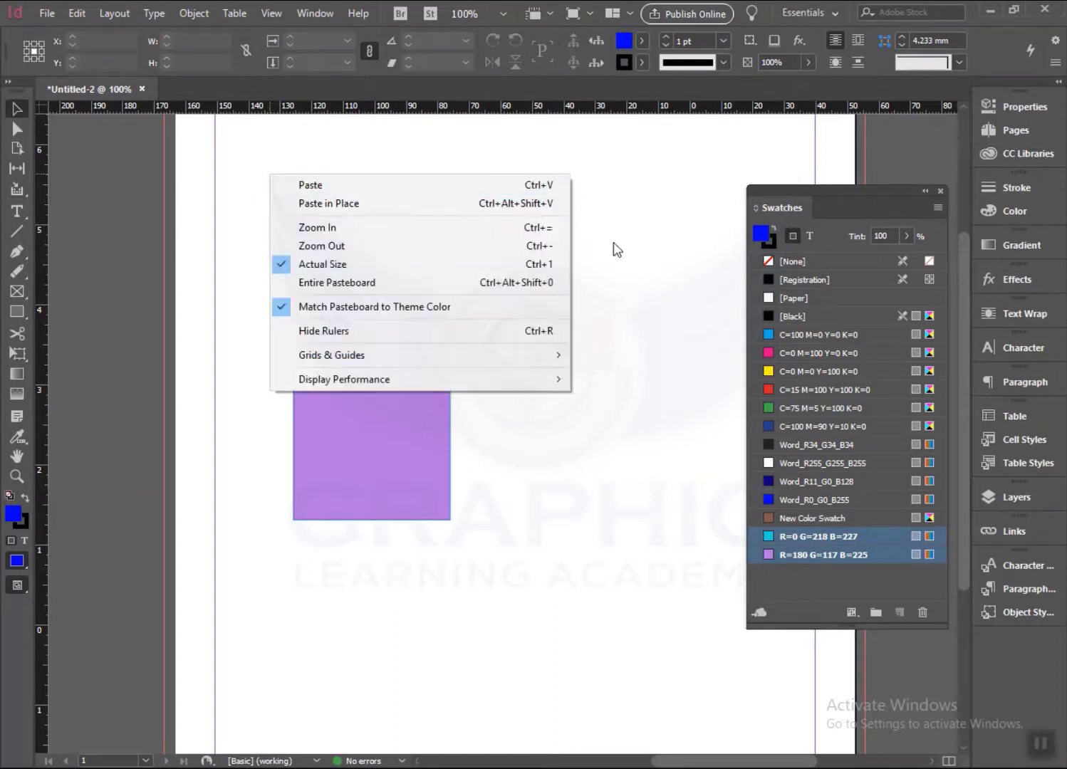
pyautogui.click(628, 270)
pyautogui.doubleClick(800, 539)
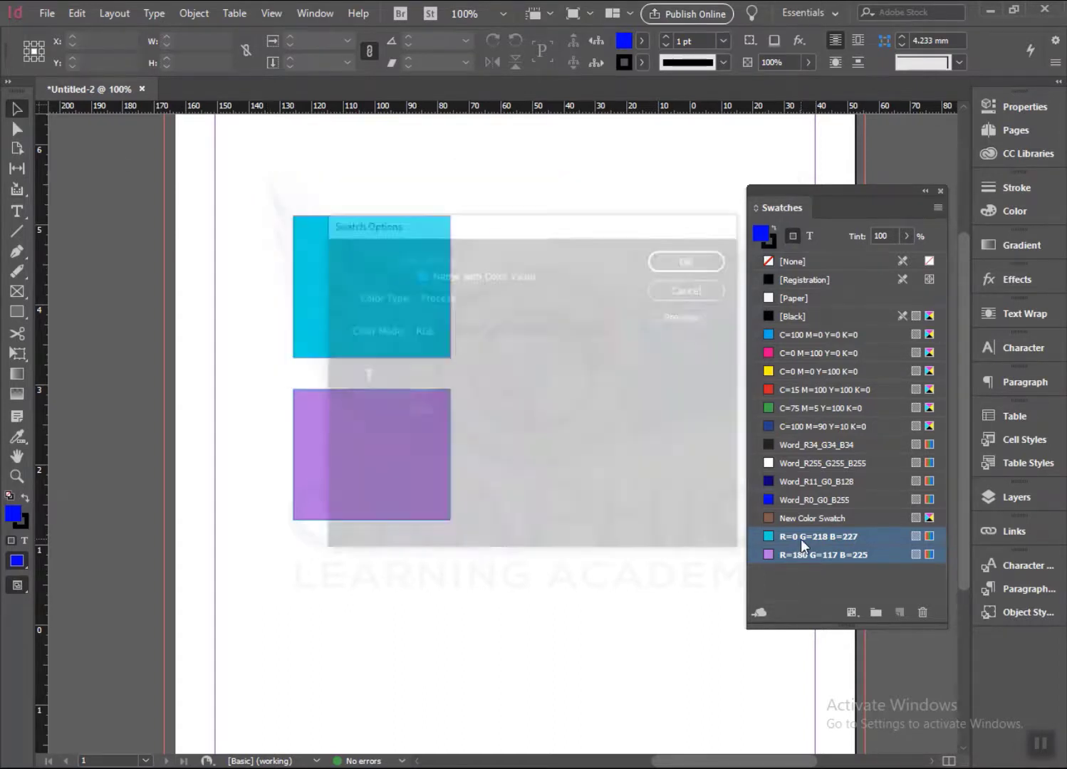
pyautogui.click(698, 288)
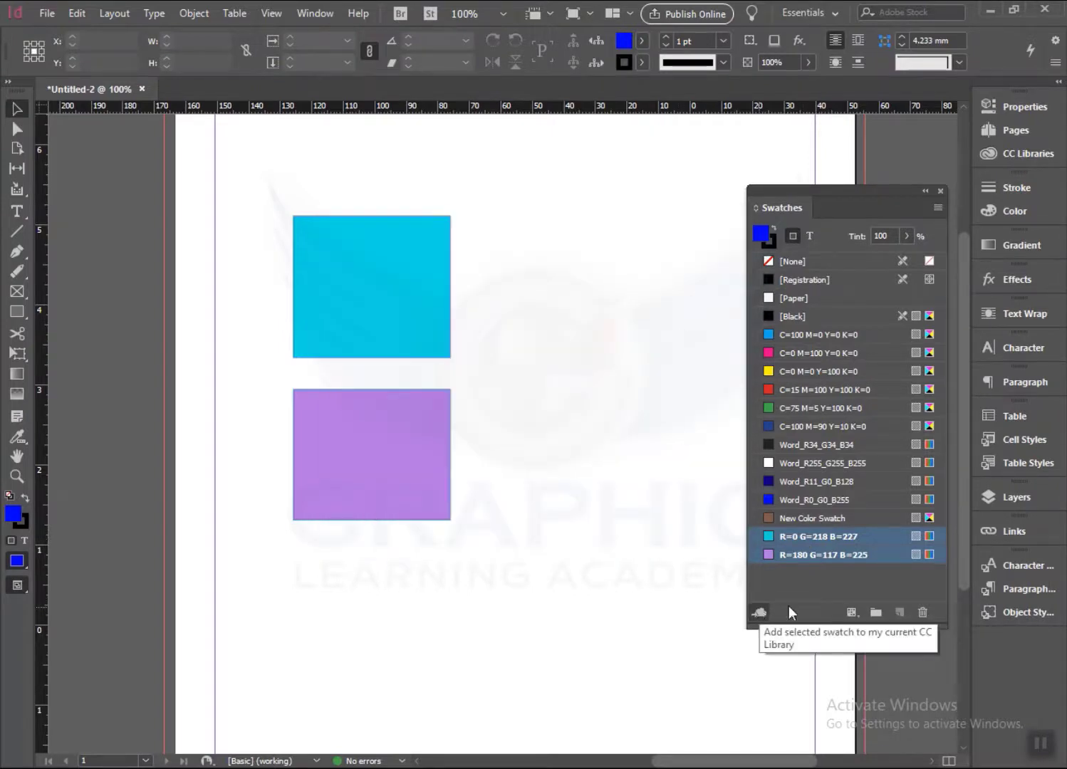
pyautogui.click(875, 613)
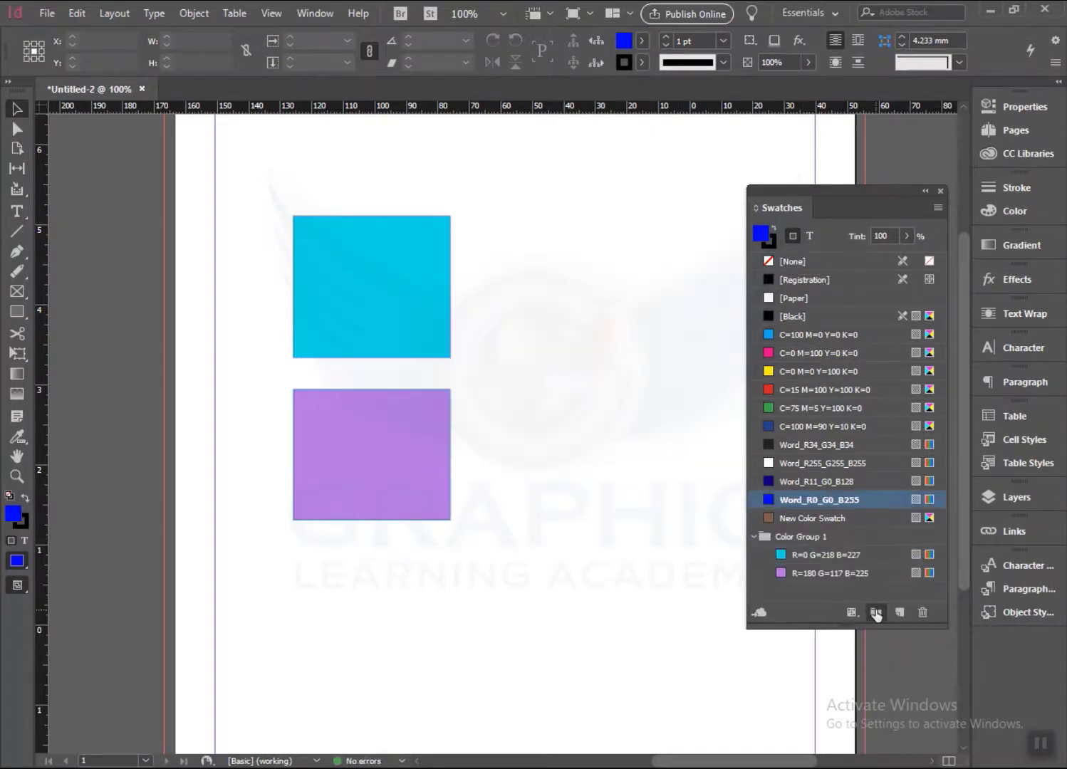
pyautogui.hotkey('ctrl', 'z')
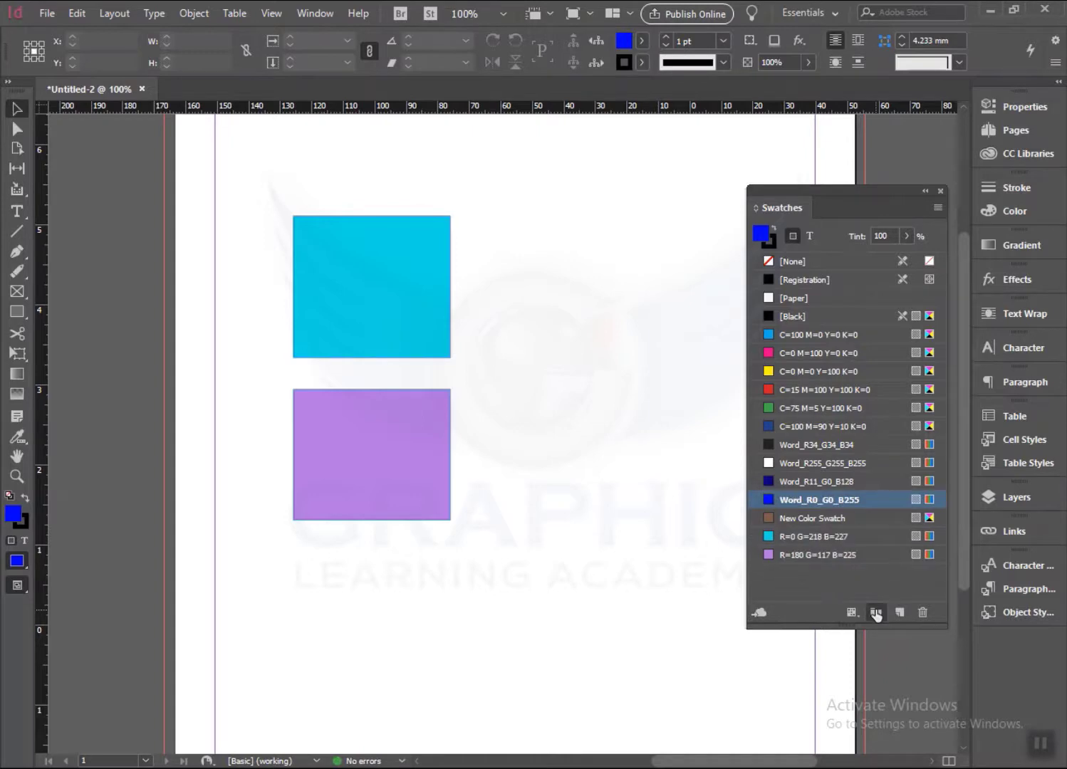
# - Review the name, colour type and RGB values in the options of the R=0 G=218 B=227 swatch, leaving them unedited
pyautogui.click(794, 534)
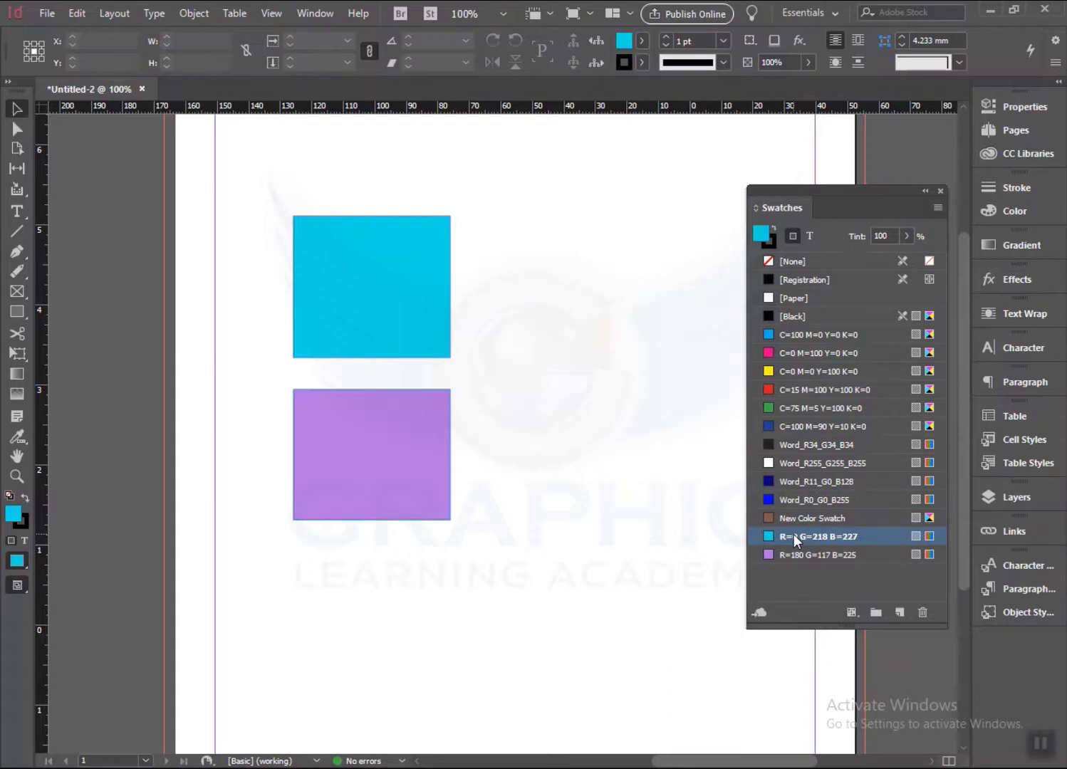
pyautogui.click(793, 534)
pyautogui.click(820, 585)
pyautogui.doubleClick(873, 539)
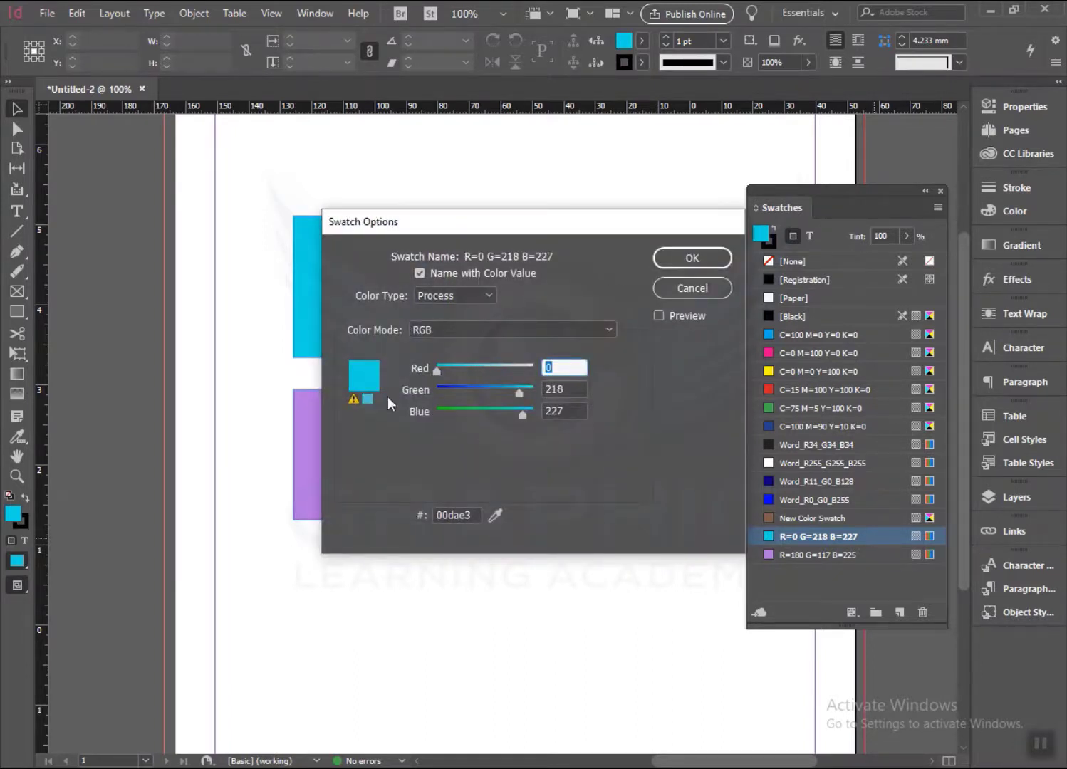
pyautogui.press('Tab')
pyautogui.press('Tab')
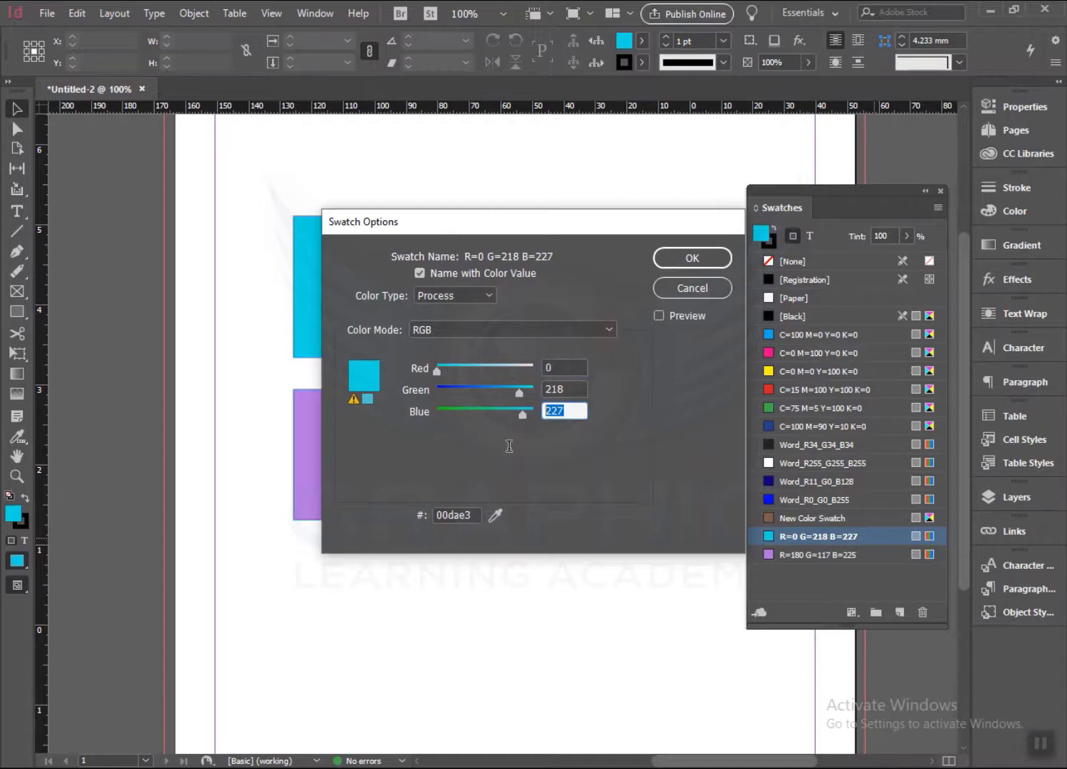
pyautogui.click(694, 289)
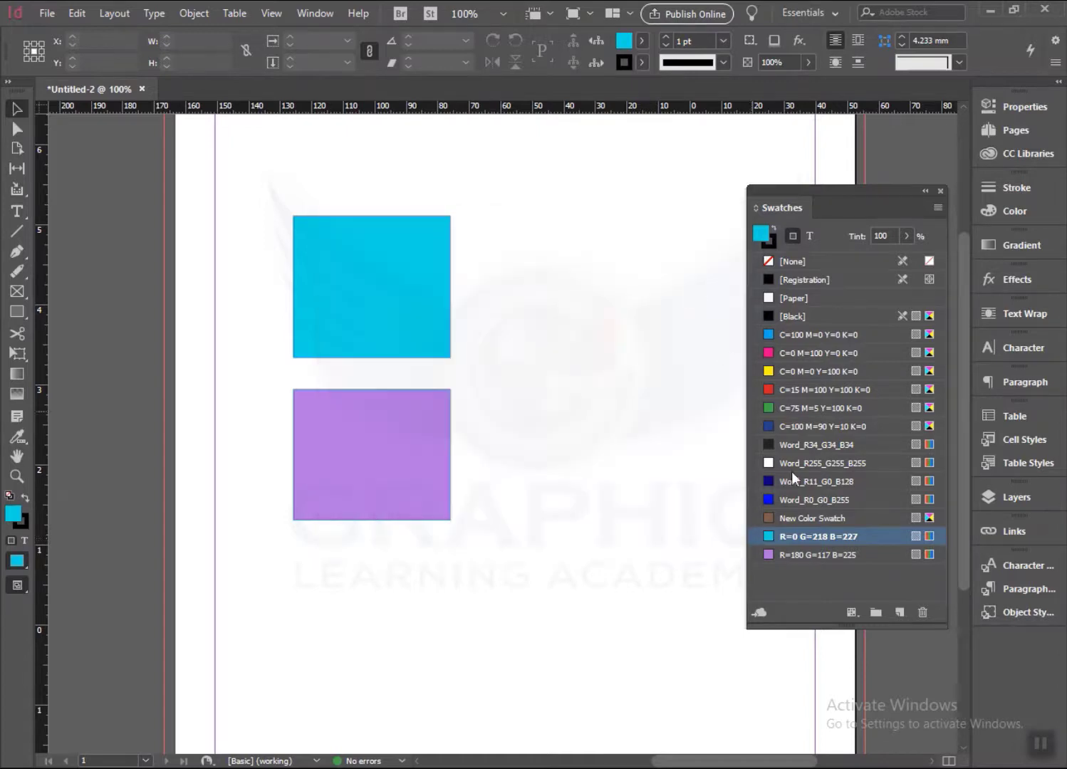
# - Make the R=180 G=117 B=225 swatch the default fill and delete both rectangles from the page
pyautogui.click(829, 555)
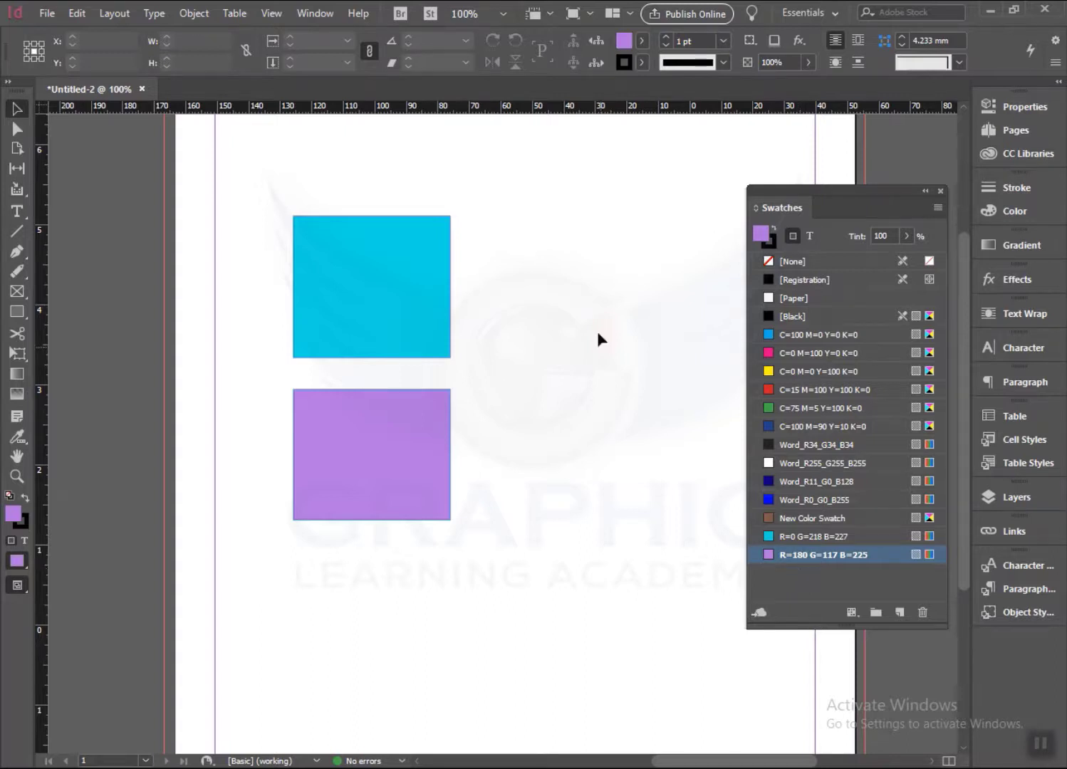
pyautogui.moveTo(536, 205); pyautogui.dragTo(349, 514)
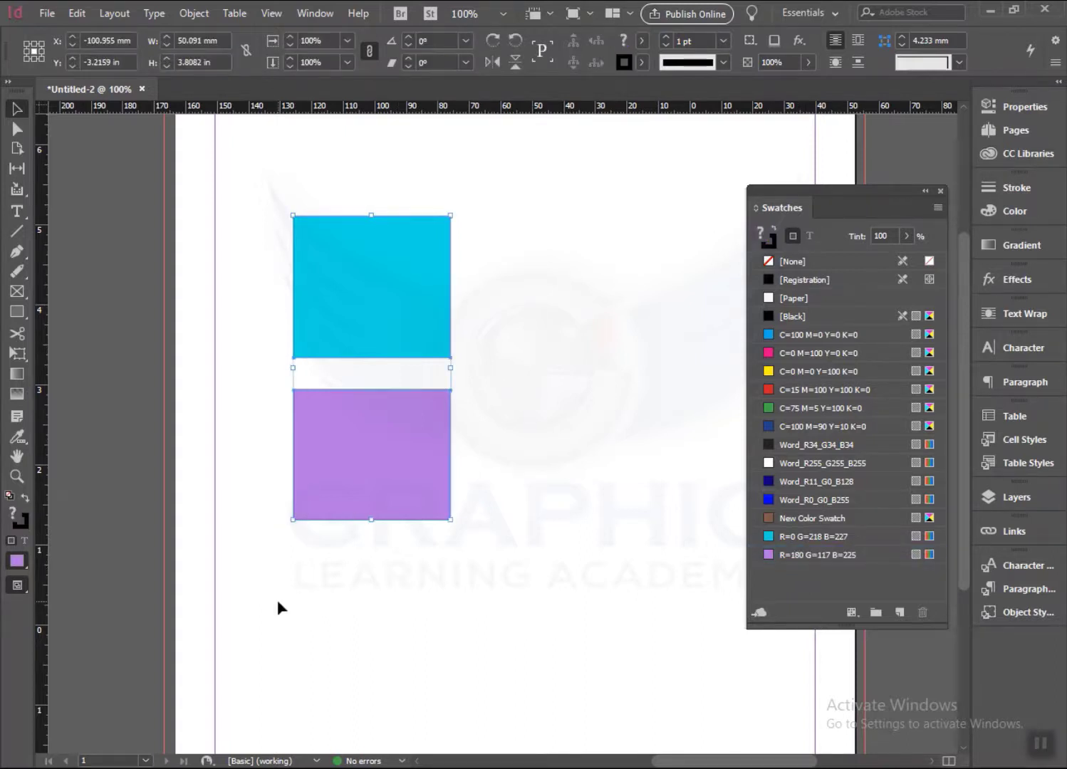
pyautogui.press('Delete')
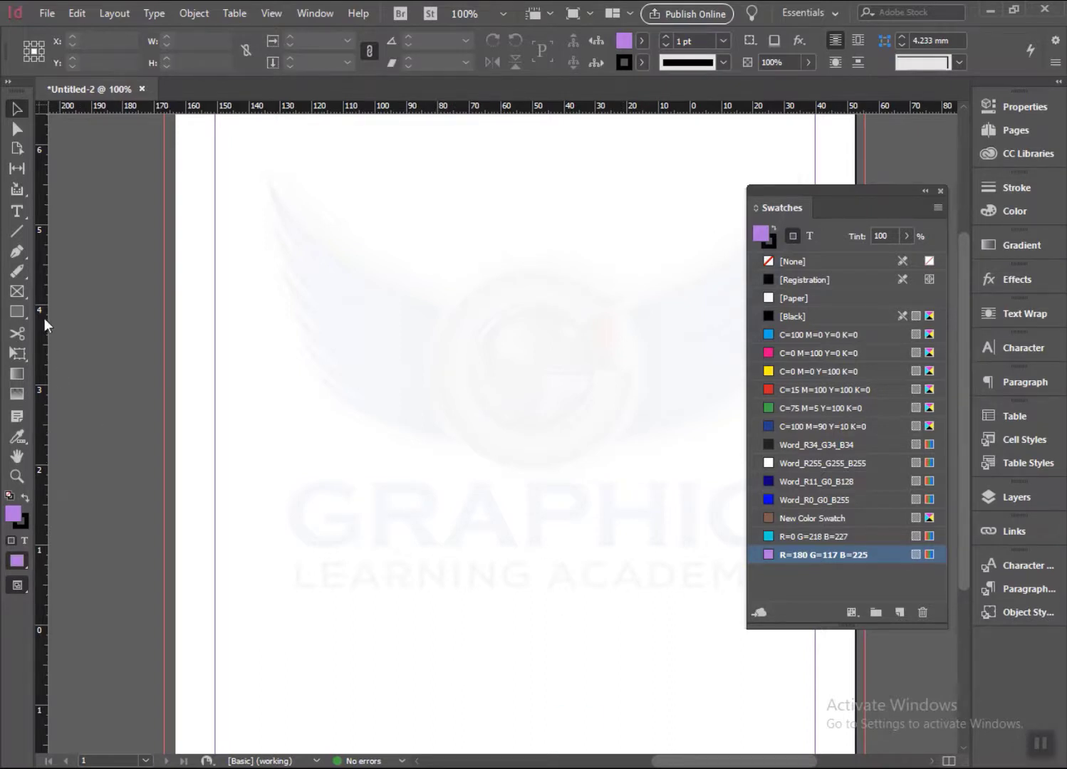
# - Draw a rectangle about 88 mm wide and 2.84 in high mid-page and set its stroke weight to 7 pt
pyautogui.click(17, 311)
pyautogui.moveTo(365, 297); pyautogui.dragTo(643, 524)
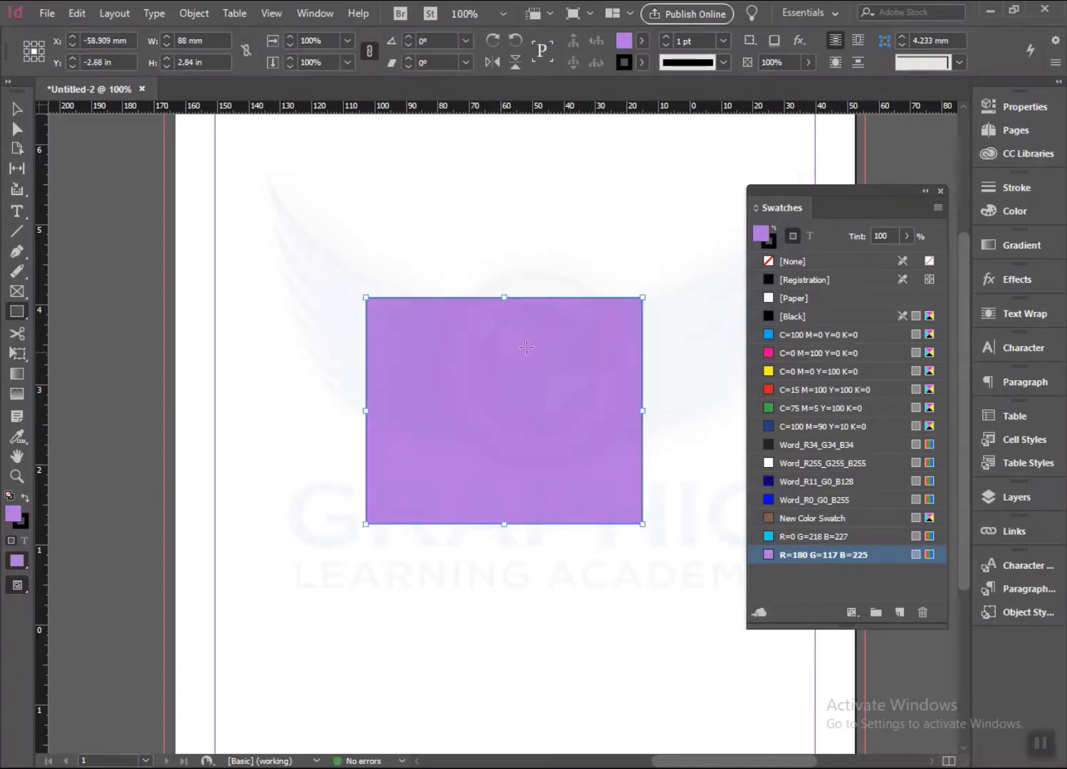
pyautogui.click(665, 38)
pyautogui.click(665, 38)
pyautogui.click(665, 38)
pyautogui.click(665, 37)
pyautogui.click(664, 38)
pyautogui.click(665, 37)
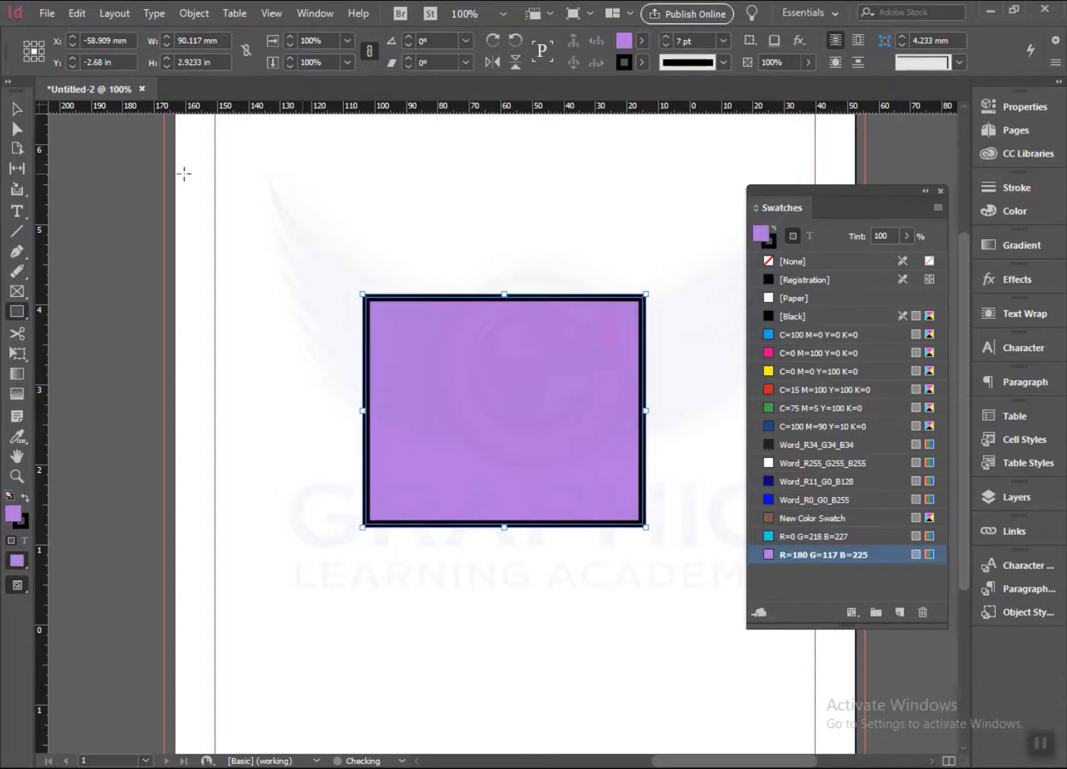
pyautogui.click(19, 108)
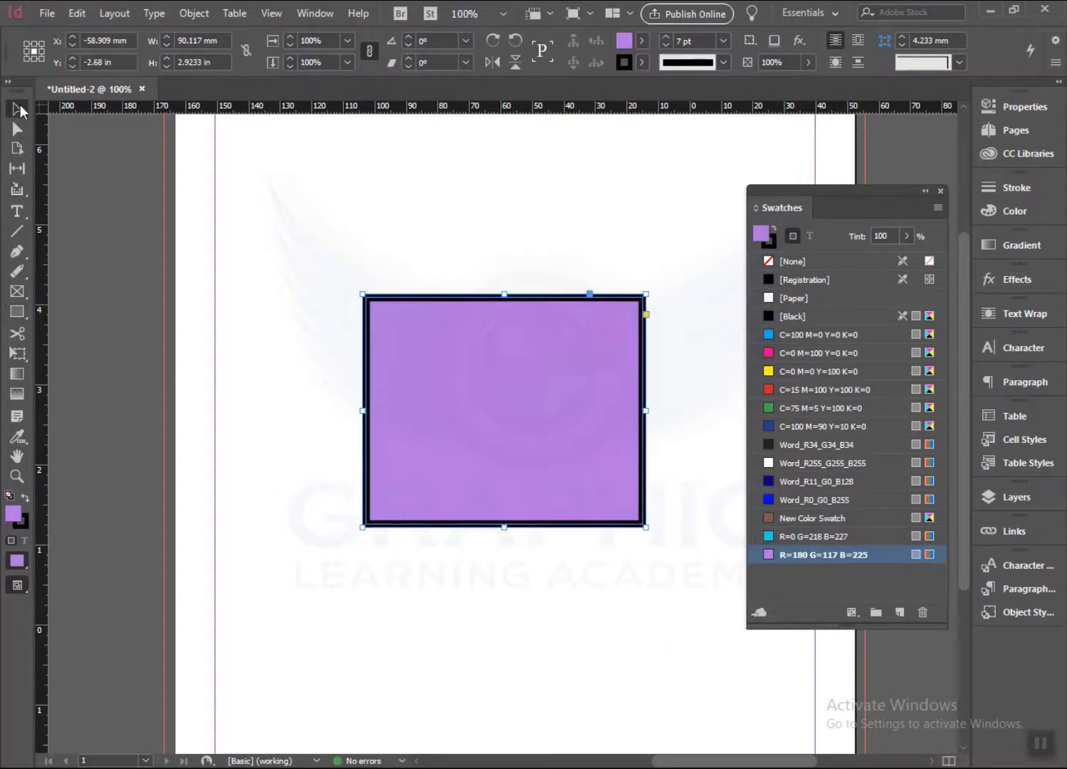
# - Apply the R=0 G=218 B=227 swatch to the purple rectangle's stroke
pyautogui.click(27, 522)
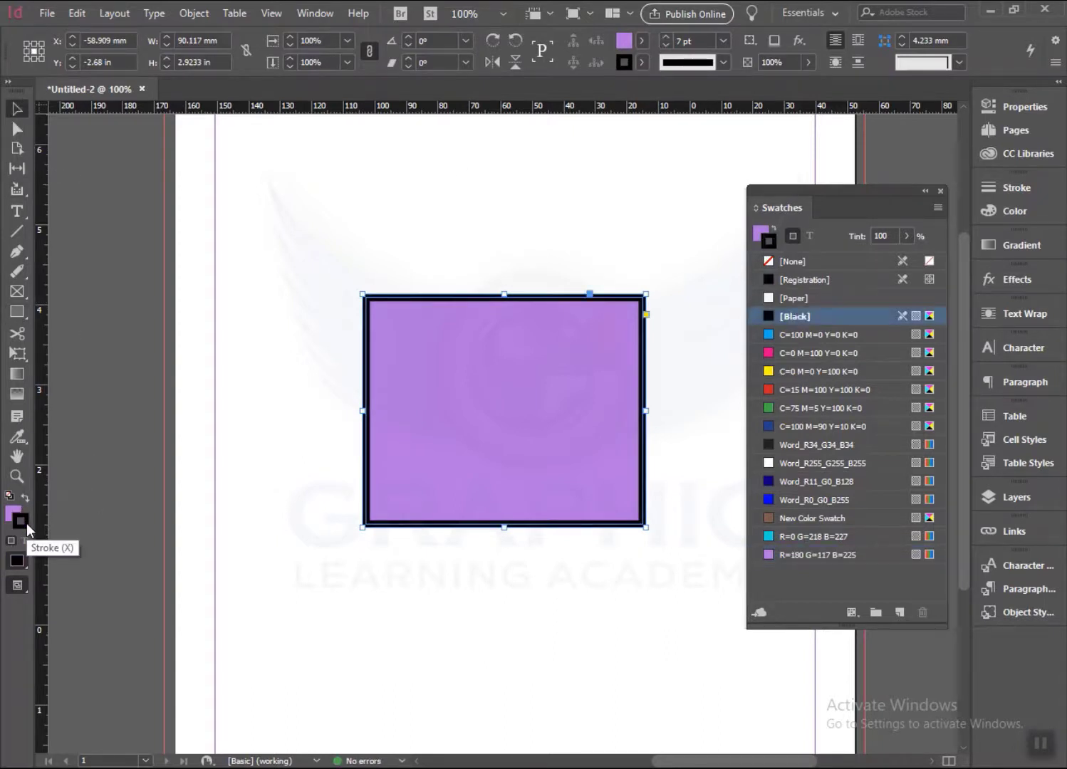
pyautogui.click(783, 537)
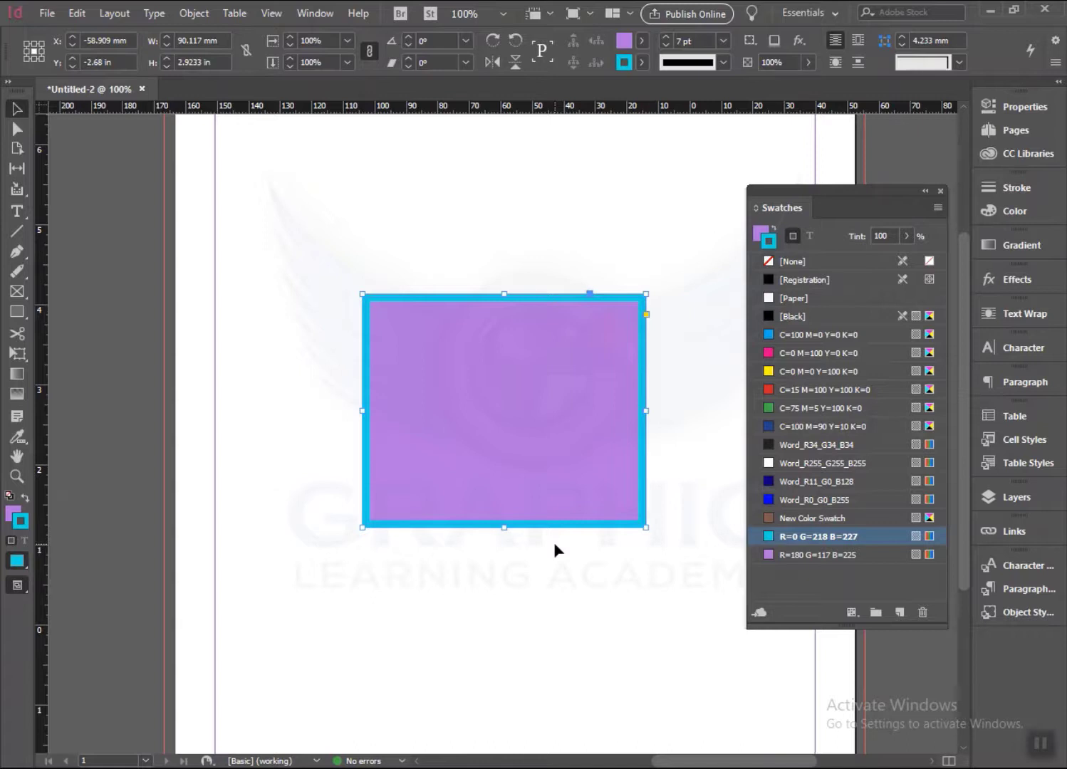
pyautogui.moveTo(289, 202)
pyautogui.mouseDown()
pyautogui.moveTo(291, 275)
pyautogui.moveTo(618, 591)
pyautogui.moveTo(700, 623)
pyautogui.moveTo(700, 610)
pyautogui.mouseUp()
# - Apply the Word_R34_G34_B34 swatch to the rectangle's stroke, then start deleting that swatch and cancel
pyautogui.click(806, 447)
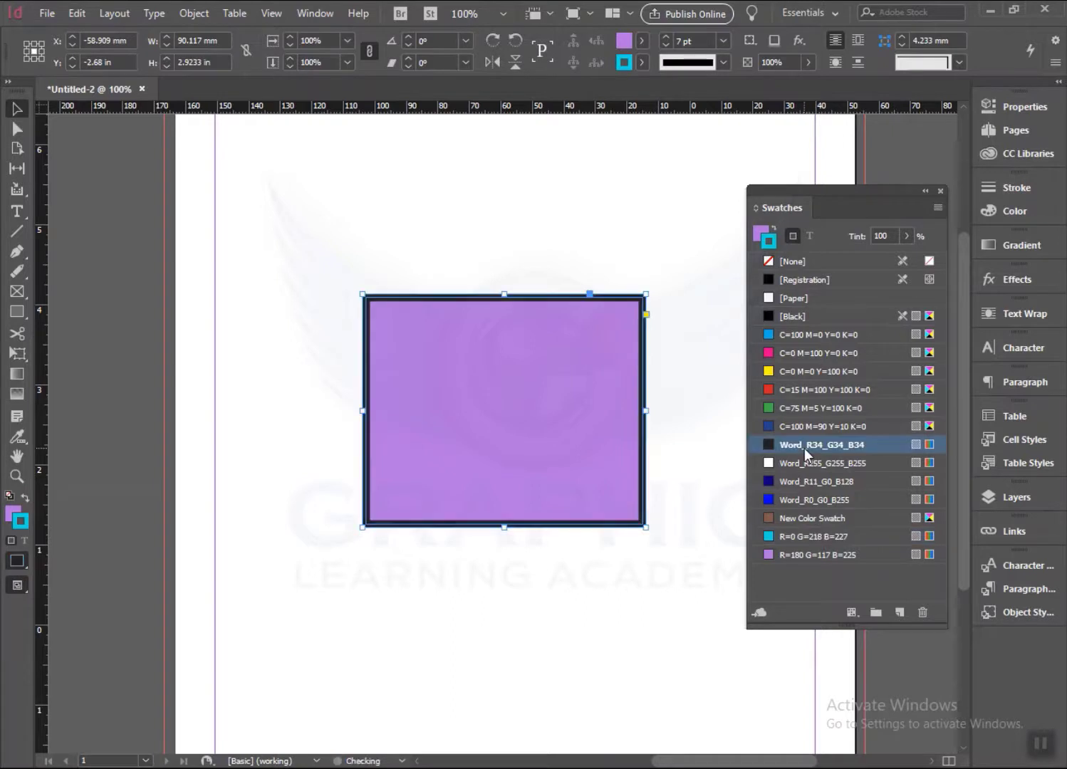
pyautogui.click(921, 613)
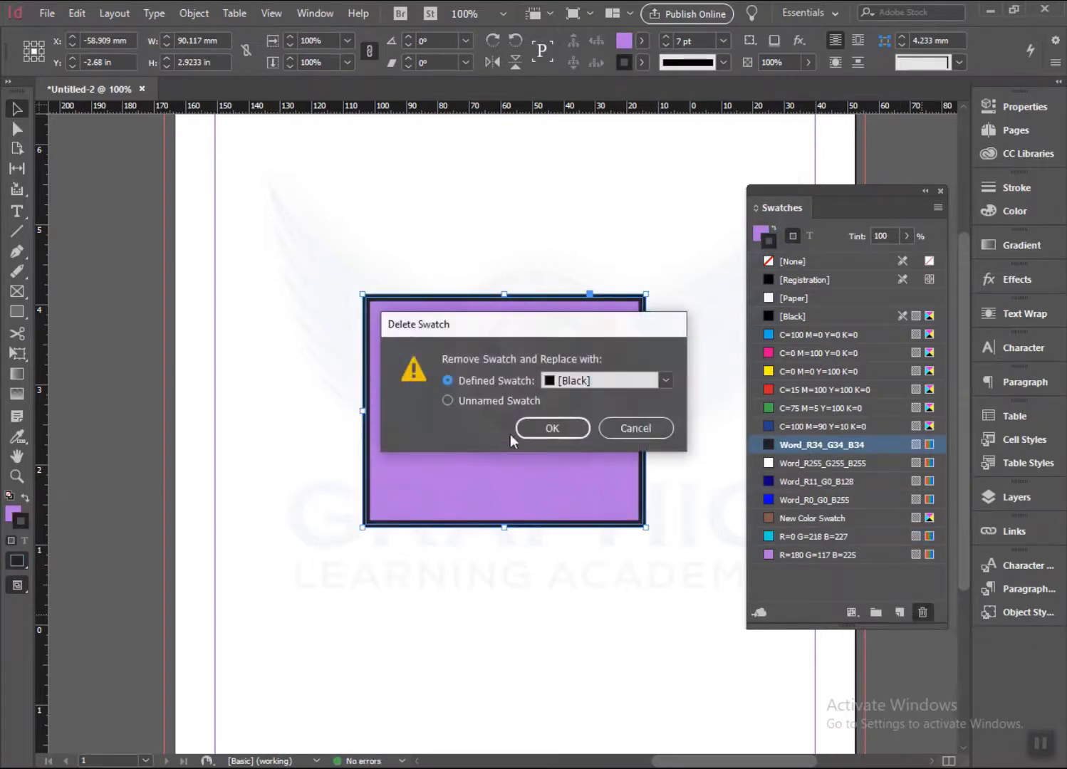
pyautogui.click(623, 428)
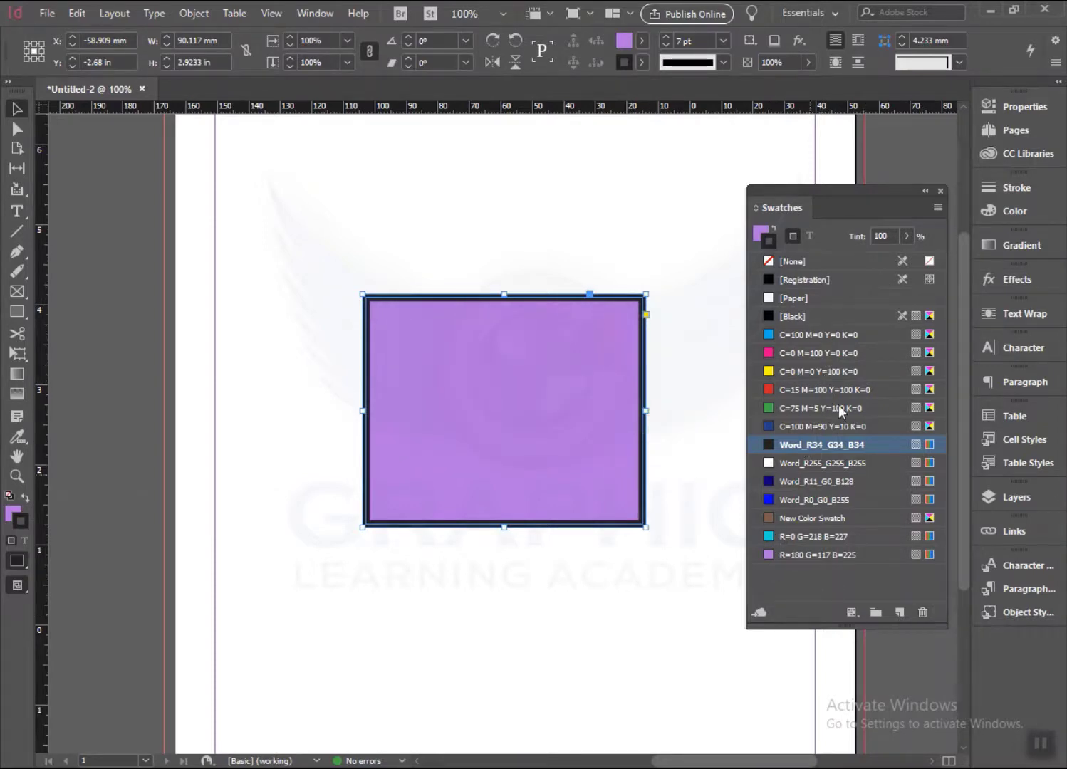
# - Try the [Registration] and [Black] swatches on the rectangle's stroke, then delete the rectangle from the page
pyautogui.click(794, 282)
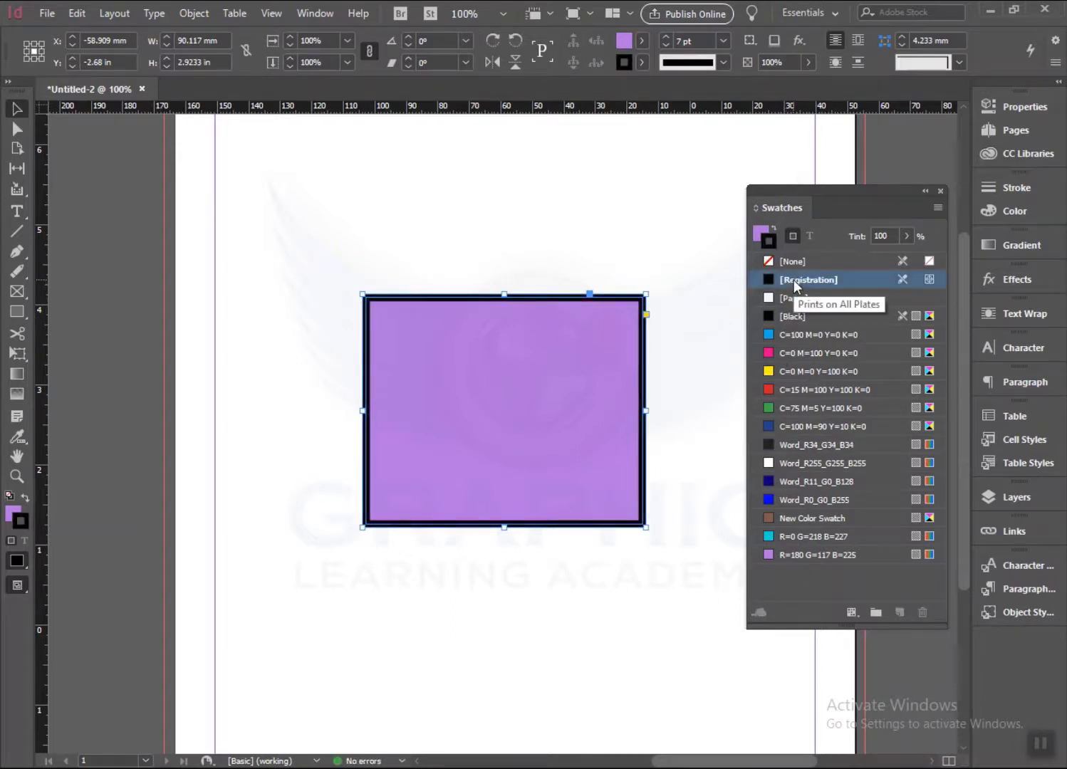
pyautogui.click(797, 316)
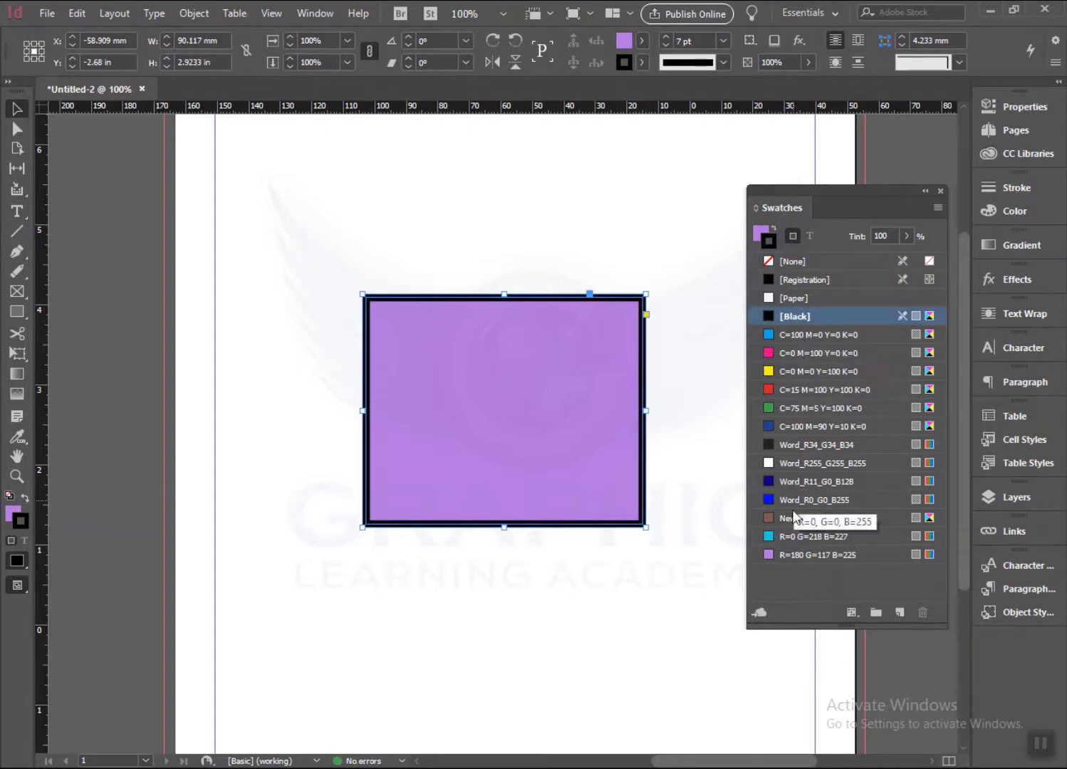
pyautogui.click(807, 279)
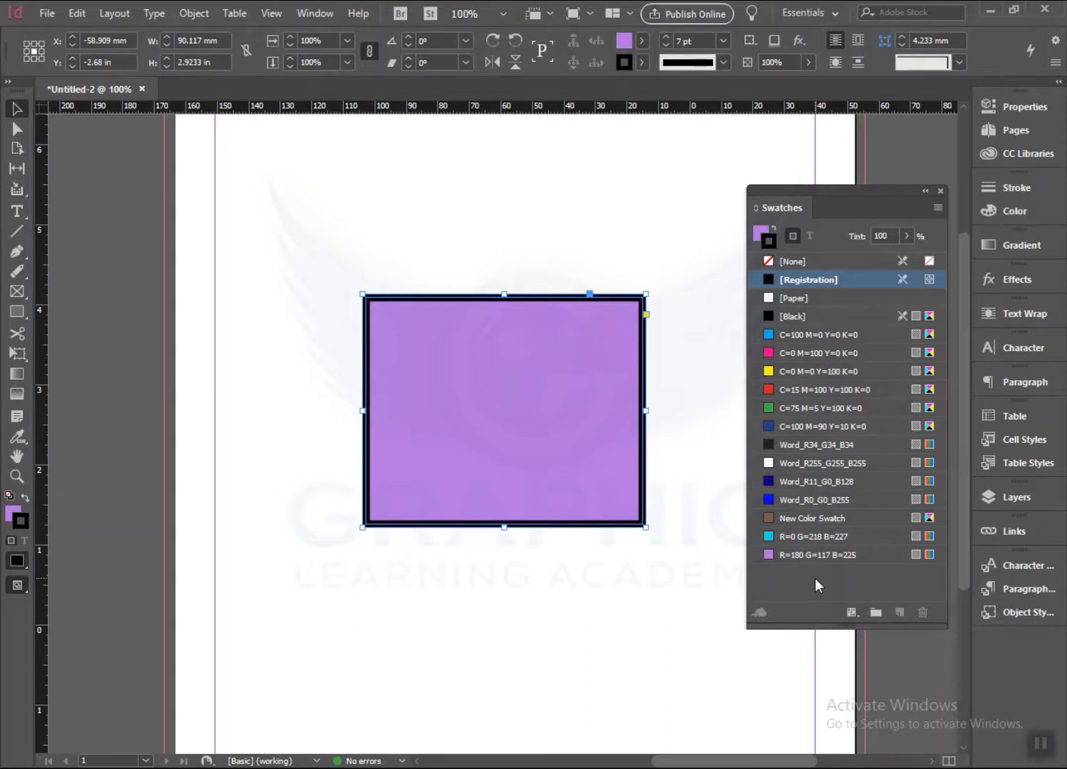
pyautogui.press('Delete')
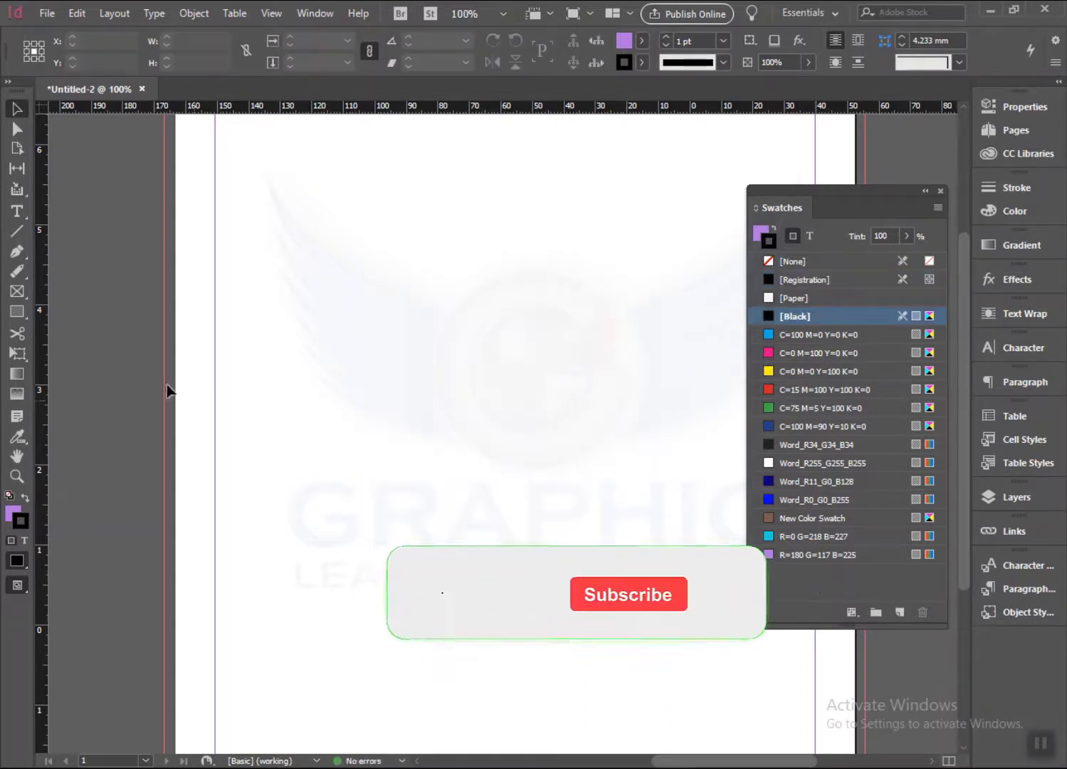
# - Place the 1200px-7-up_Logo.svg image on the page at full size and move it towards the page's upper-left corner
pyautogui.click(46, 12)
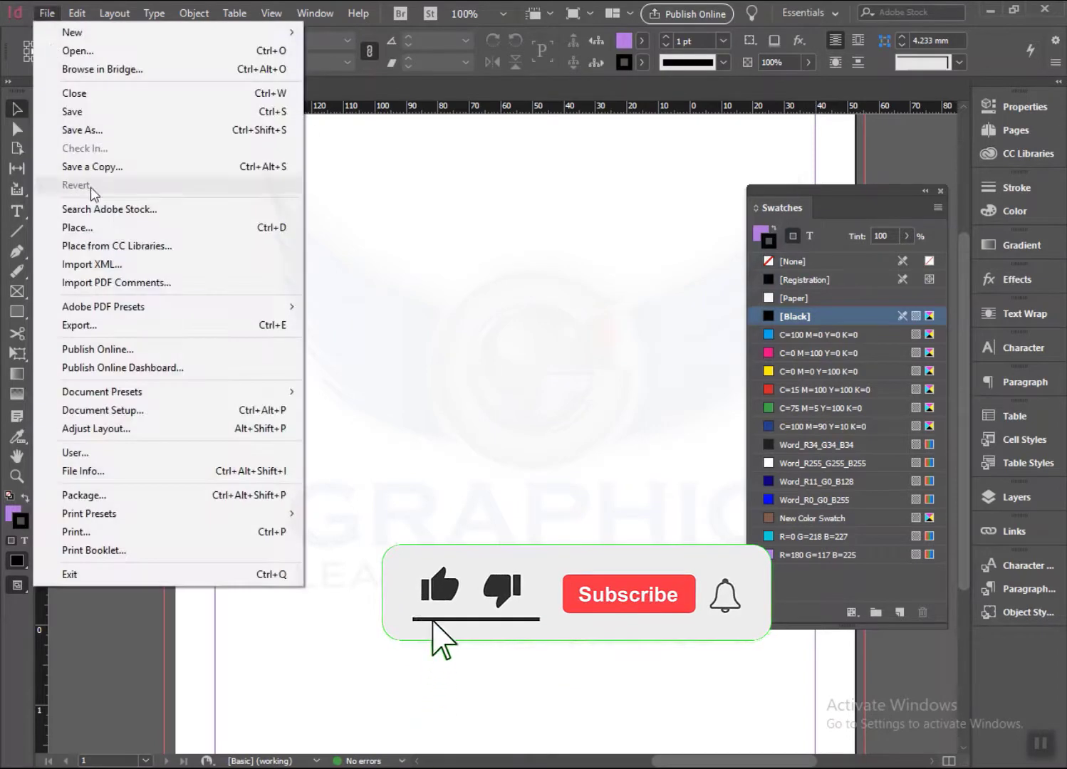
pyautogui.click(95, 233)
pyautogui.doubleClick(436, 303)
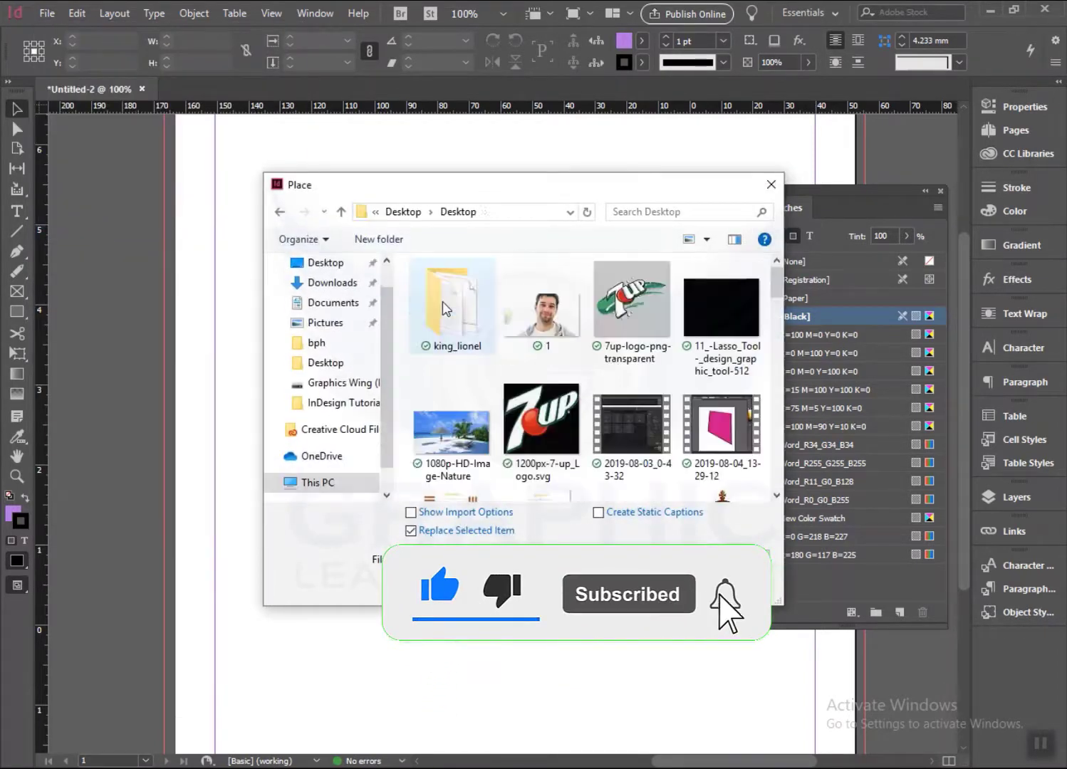
pyautogui.doubleClick(551, 403)
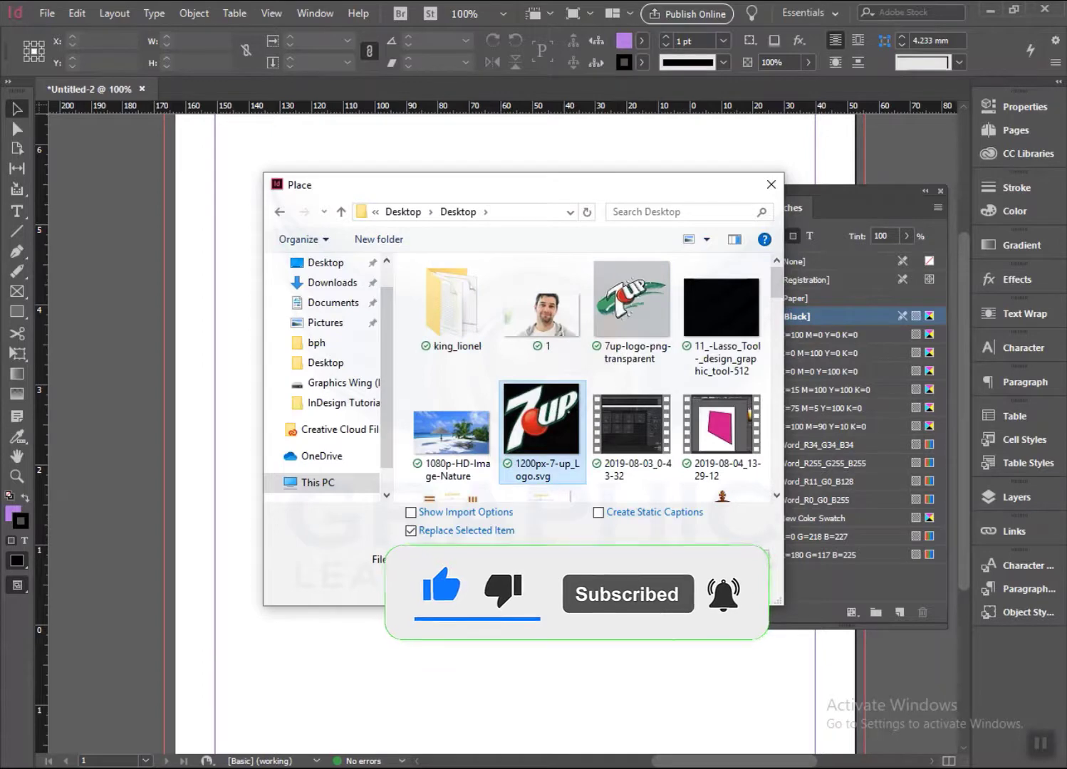
pyautogui.click(346, 288)
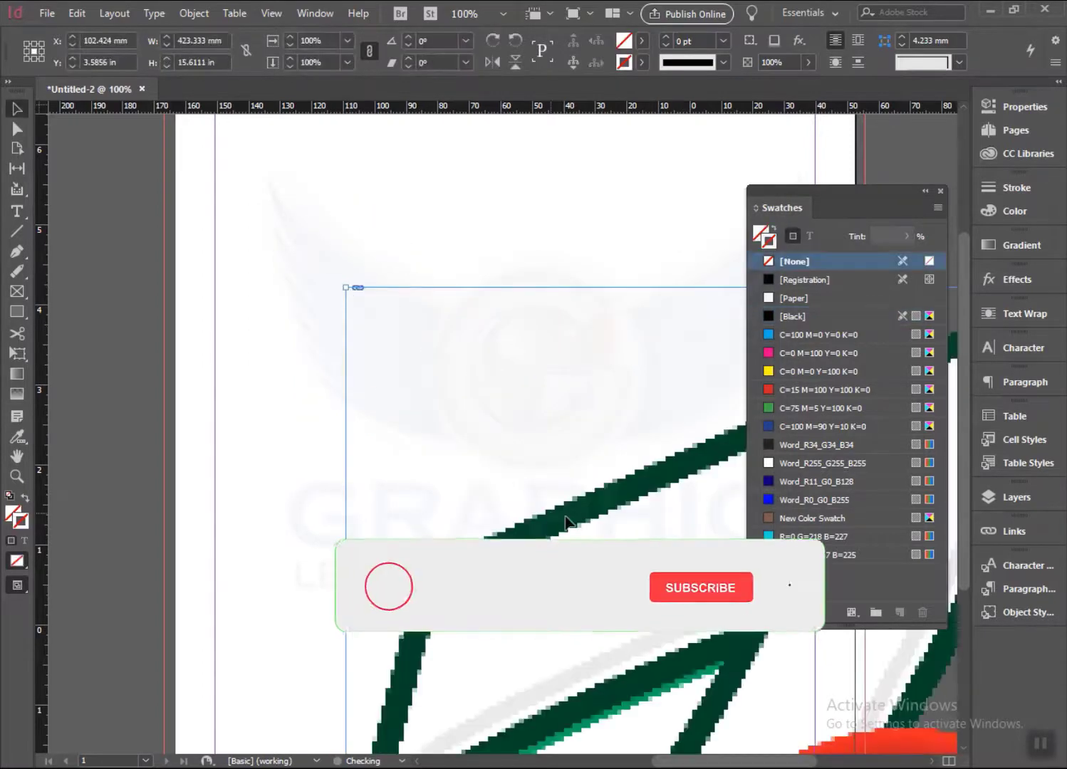
pyautogui.moveTo(357, 282); pyautogui.dragTo(411, 323)
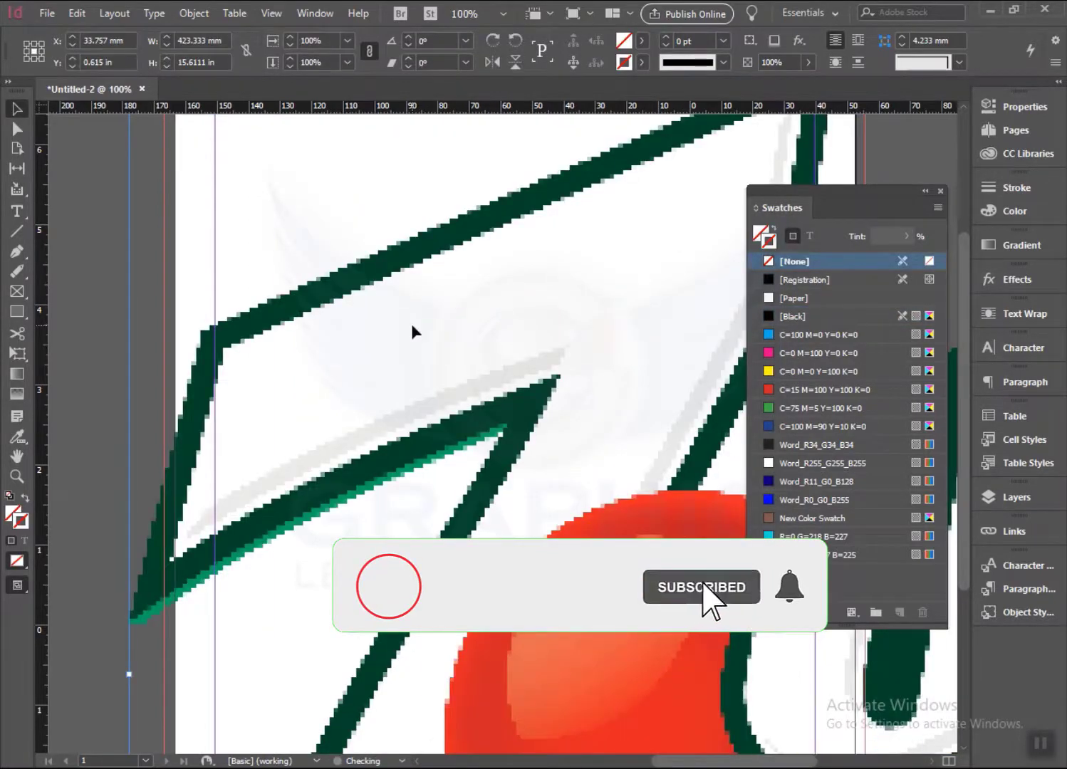
pyautogui.scroll(3, 345, 333)
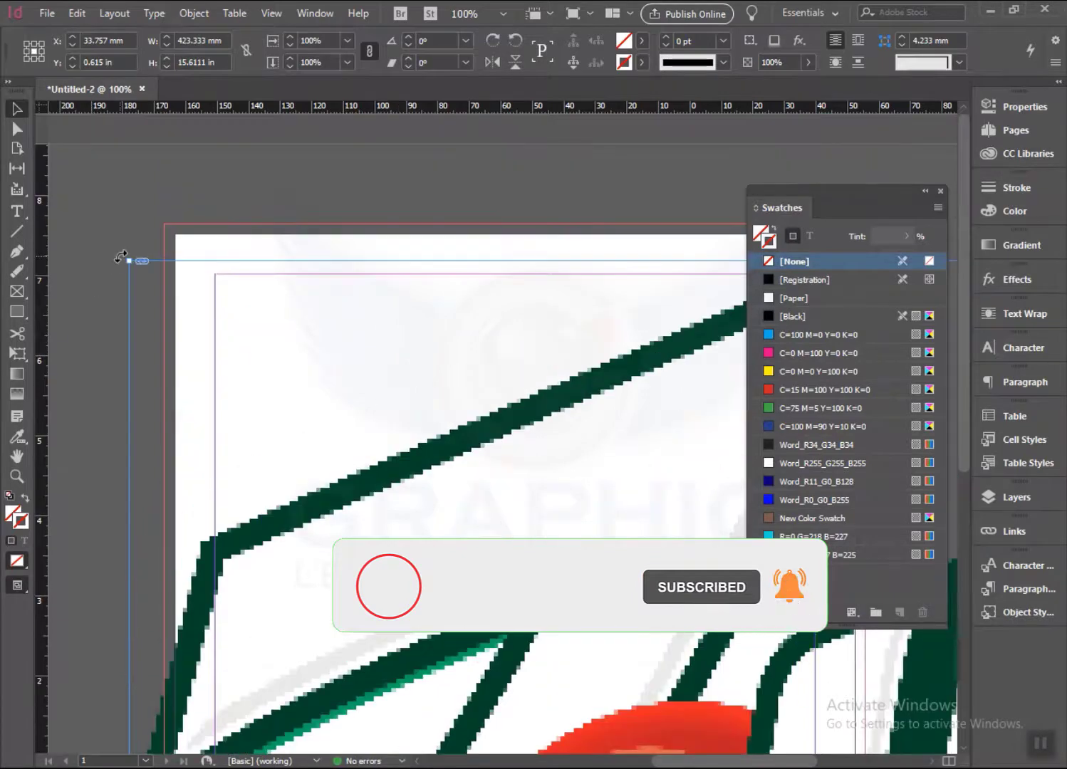
# - Shrink the placed logo's frame to about 88 mm wide and 3.25 in high and fit the image to it
pyautogui.moveTo(129, 262); pyautogui.dragTo(431, 543)
pyautogui.moveTo(716, 650); pyautogui.dragTo(428, 392)
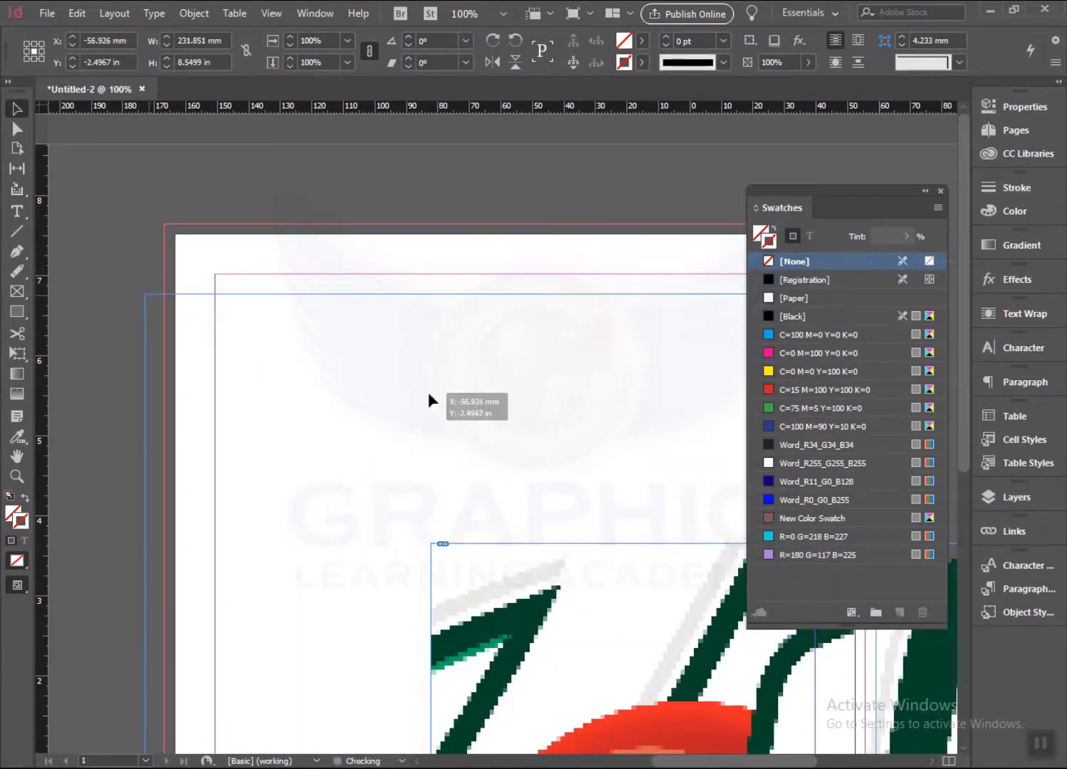
pyautogui.moveTo(148, 291); pyautogui.dragTo(519, 500)
pyautogui.moveTo(566, 638)
pyautogui.mouseDown()
pyautogui.moveTo(557, 351)
pyautogui.moveTo(552, 490)
pyautogui.moveTo(560, 484)
pyautogui.mouseUp()
pyautogui.rightClick(560, 483)
pyautogui.moveTo(613, 483)
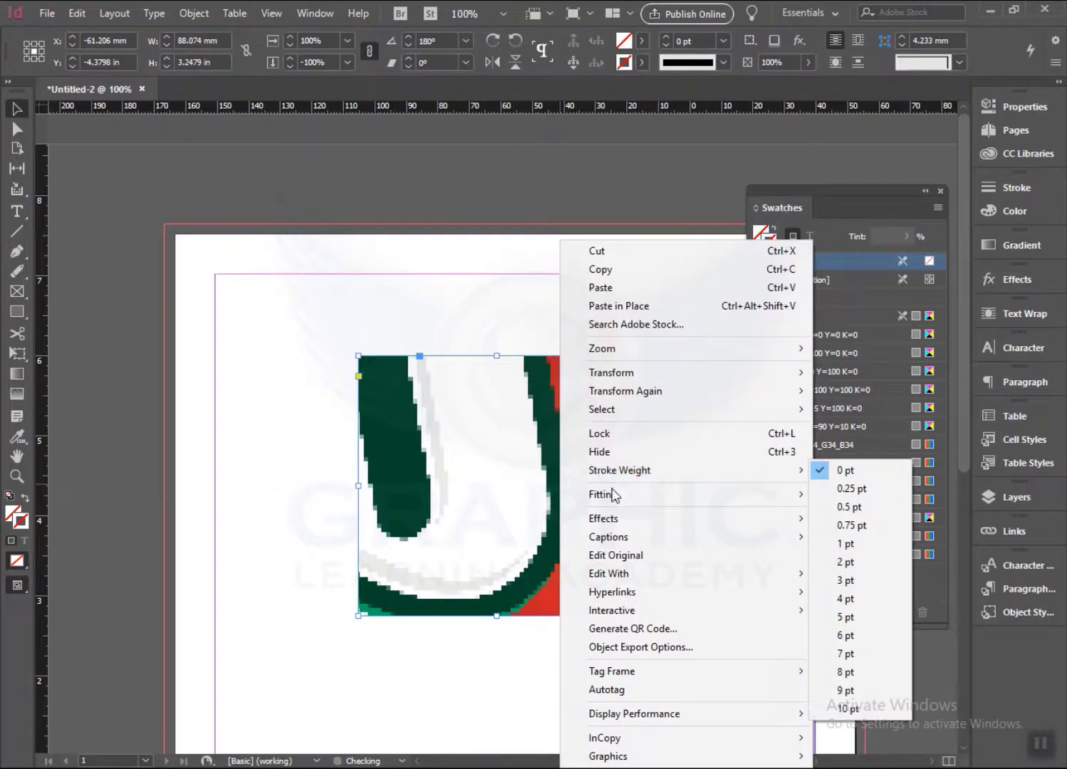
pyautogui.click(428, 496)
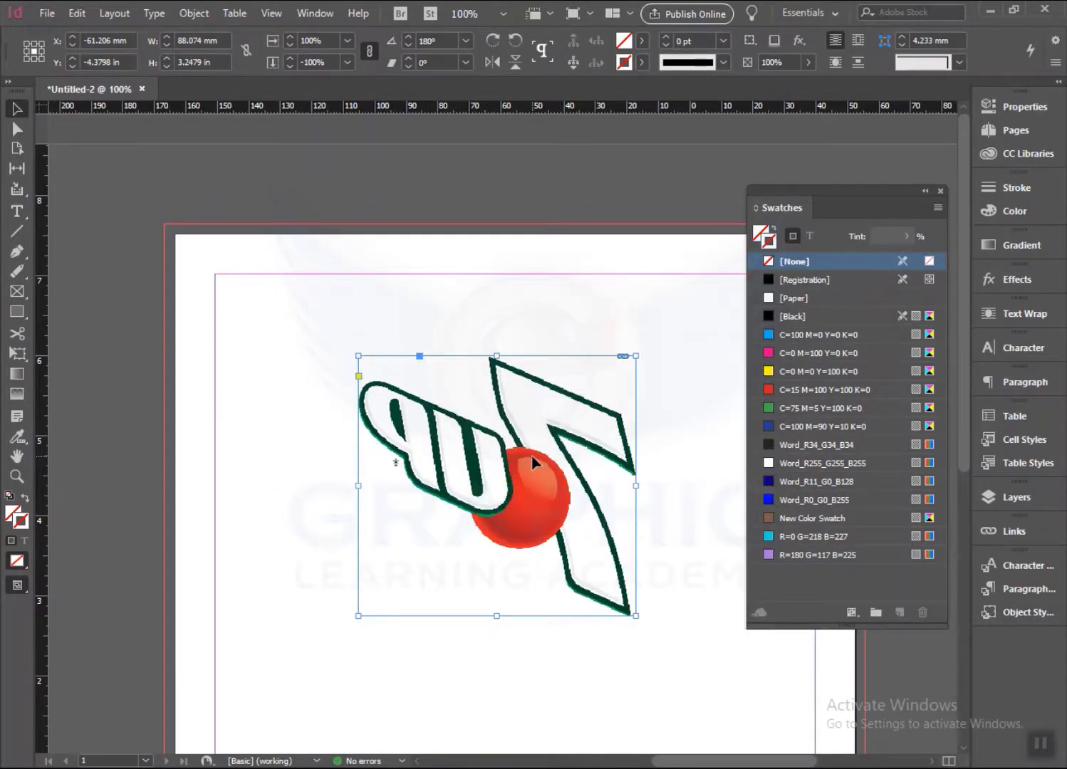
# - Undo the fitting, frame resizing, moving and placing of the logo image
pyautogui.hotkey('ctrl', 'z')
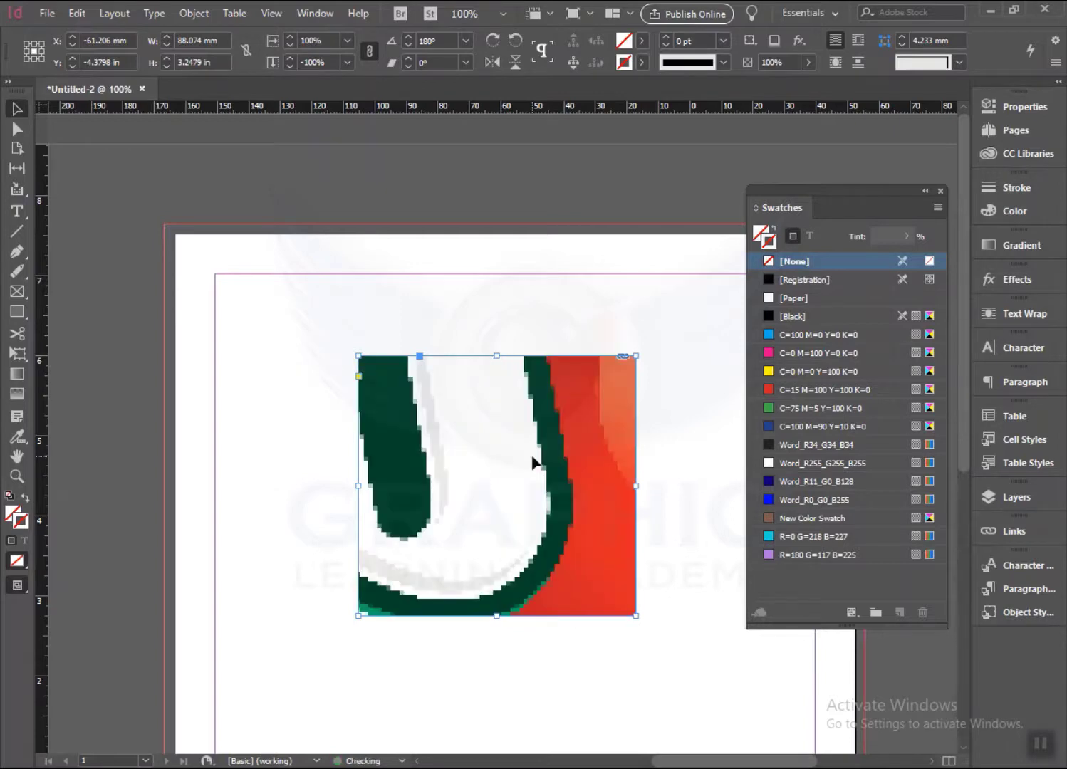
pyautogui.hotkey('ctrl', 'z')
pyautogui.hotkey('ctrl', 'z')
pyautogui.hotkey('ctrl', 'z')
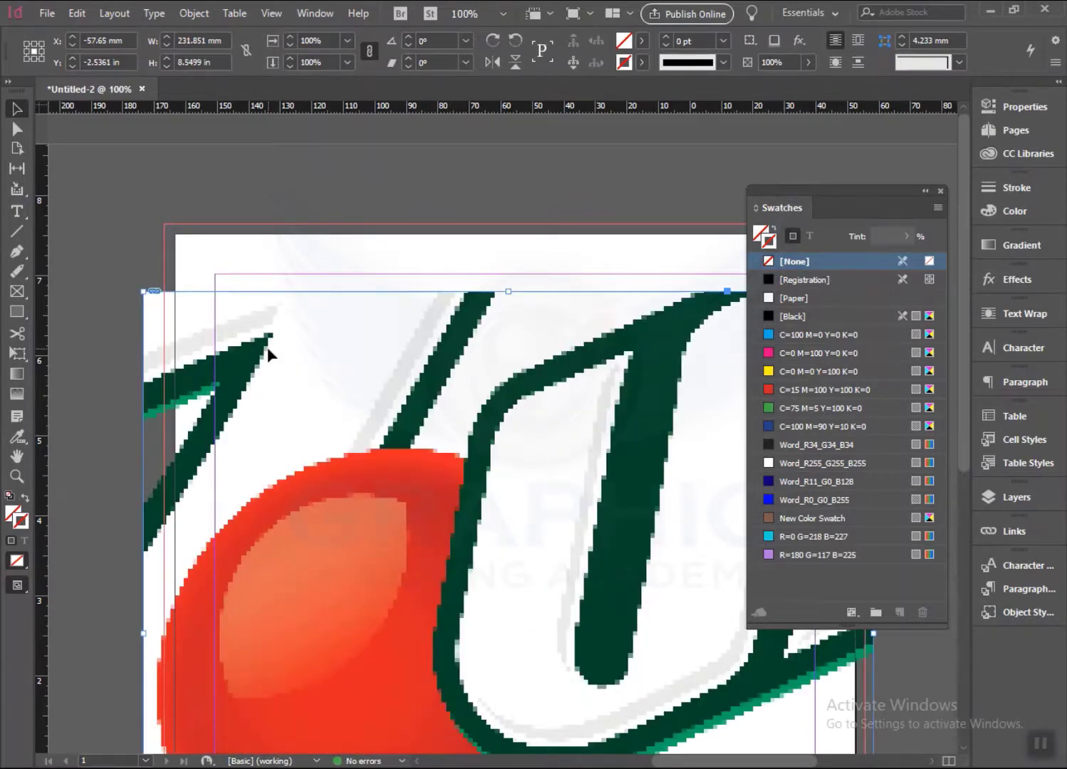
pyautogui.hotkey('ctrl', 'z')
# - Place 1200px-7-up_Logo.svg in a frame about 118.5 mm wide and 4.37 in high on the page
pyautogui.click(47, 15)
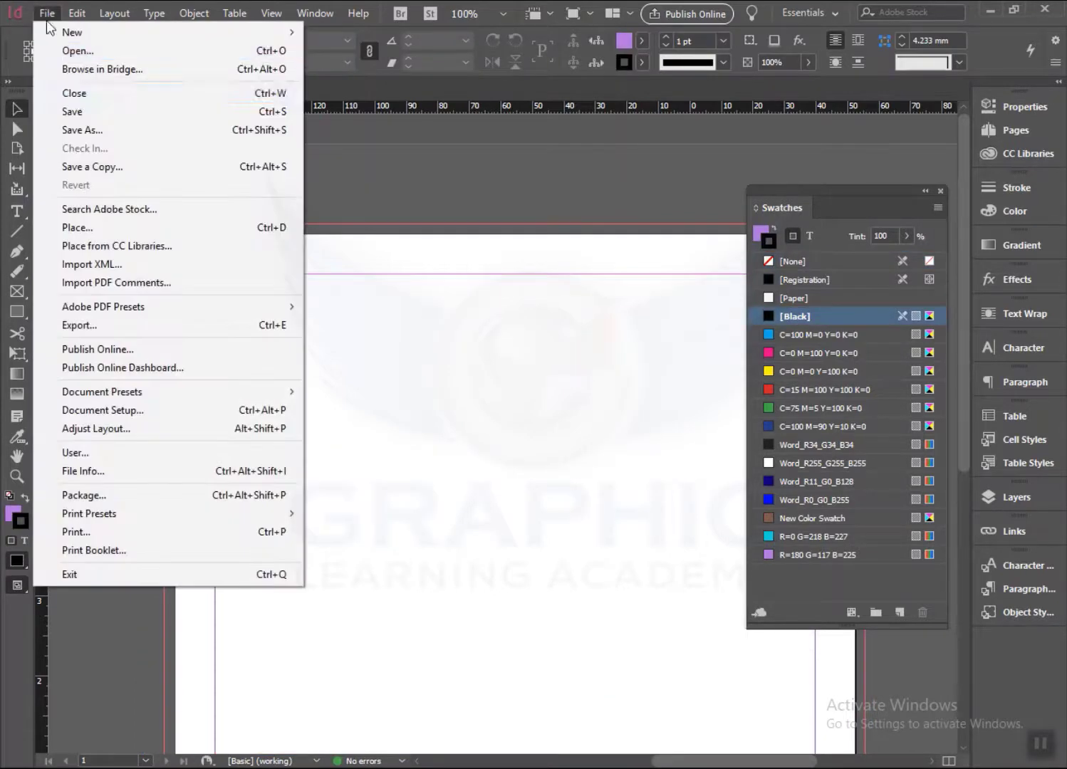
pyautogui.click(91, 222)
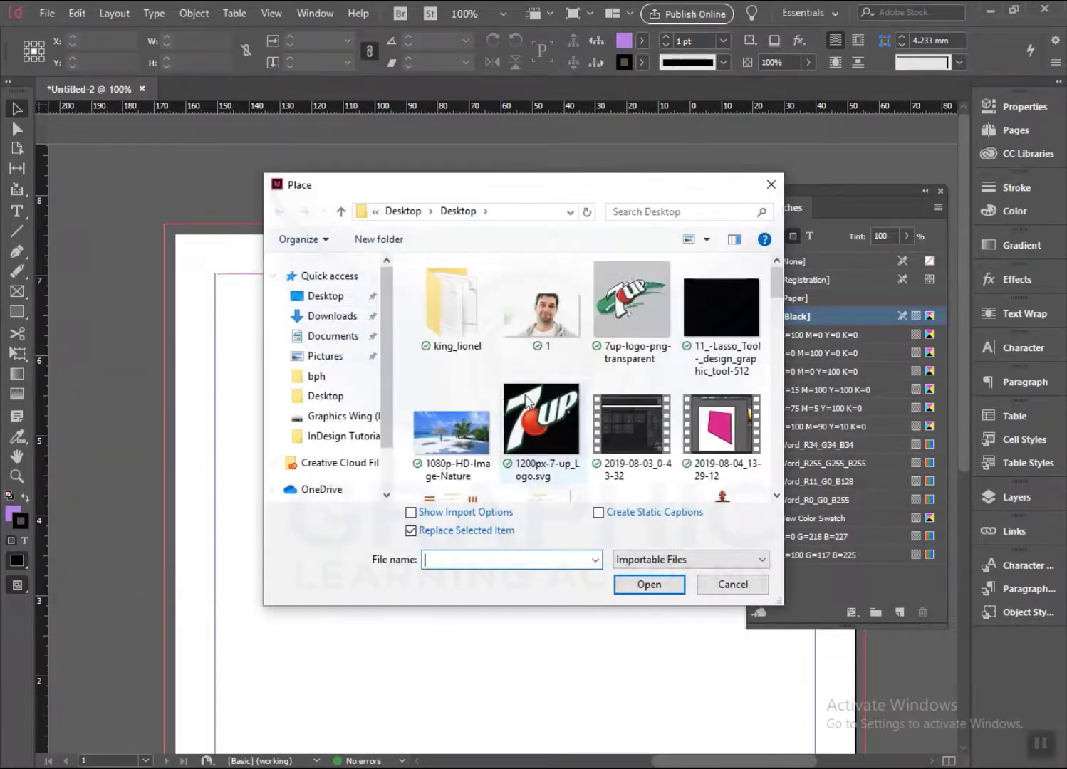
pyautogui.click(526, 402)
pyautogui.click(648, 584)
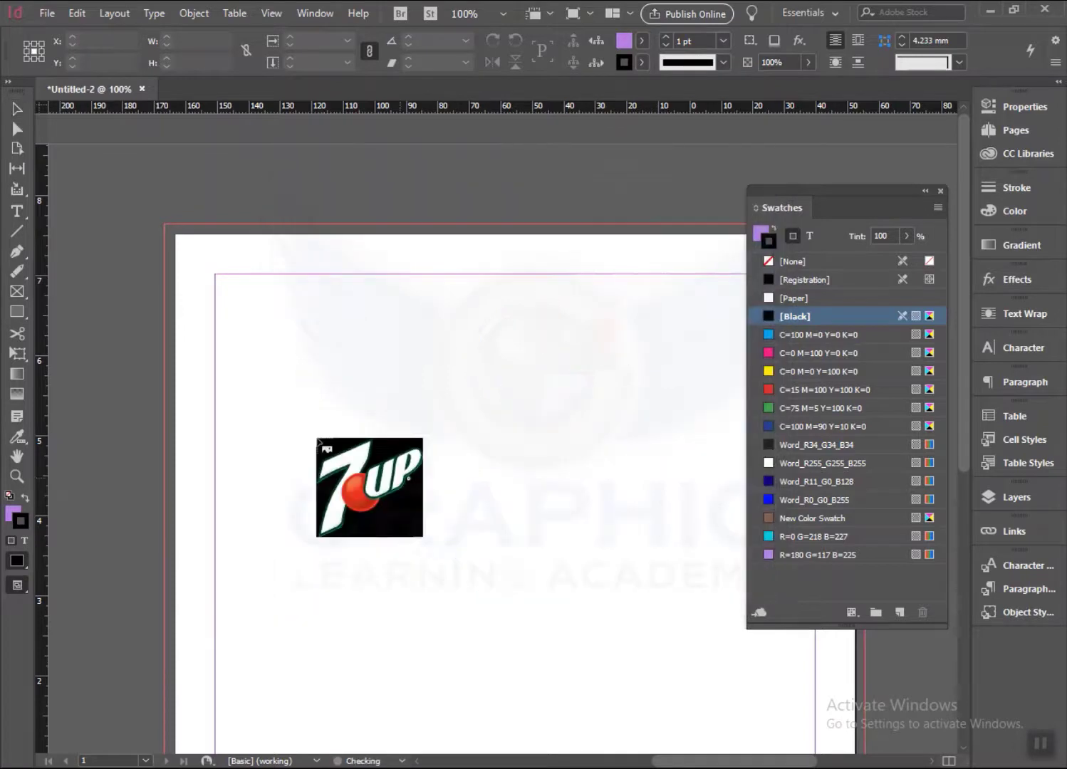
pyautogui.moveTo(264, 388); pyautogui.dragTo(638, 574)
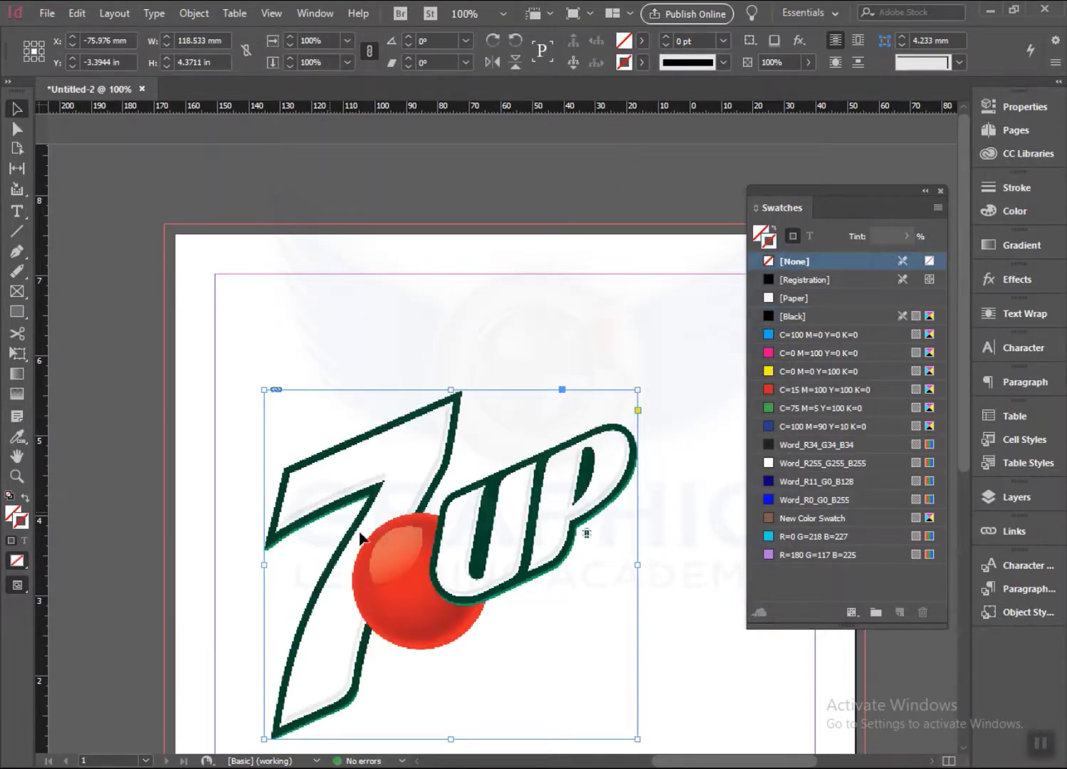
# - Switch the display performance to High Quality Display and move the logo about 1 in higher on the page
pyautogui.click(266, 15)
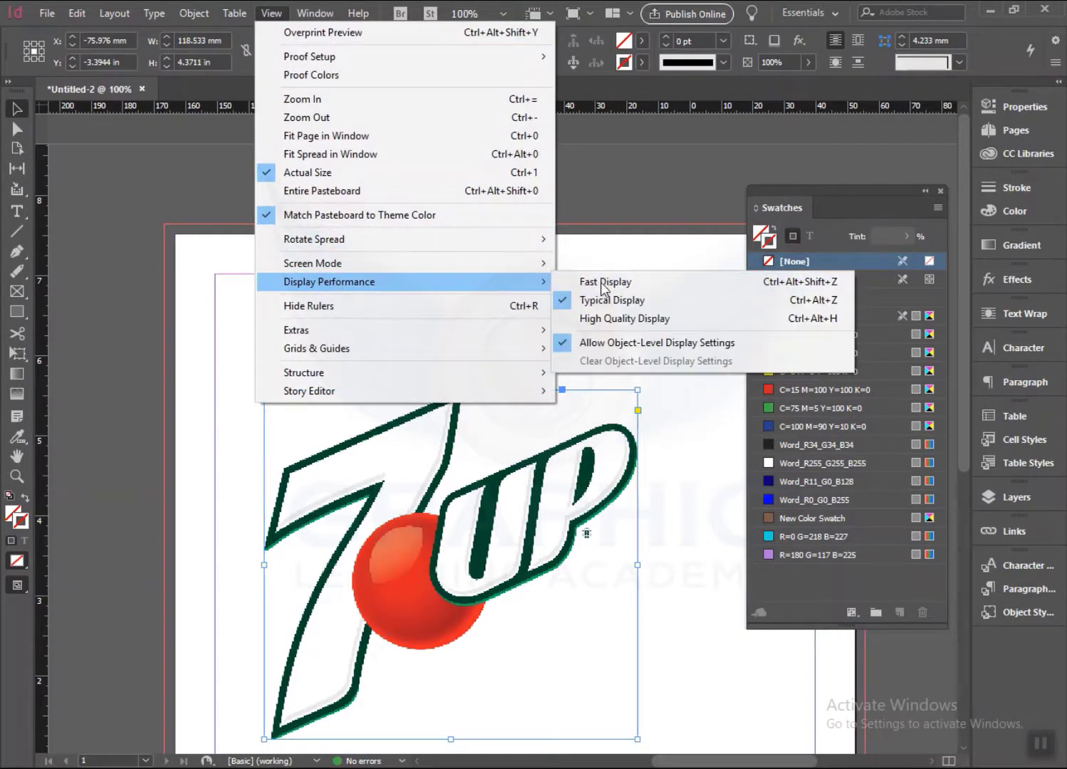
pyautogui.click(586, 319)
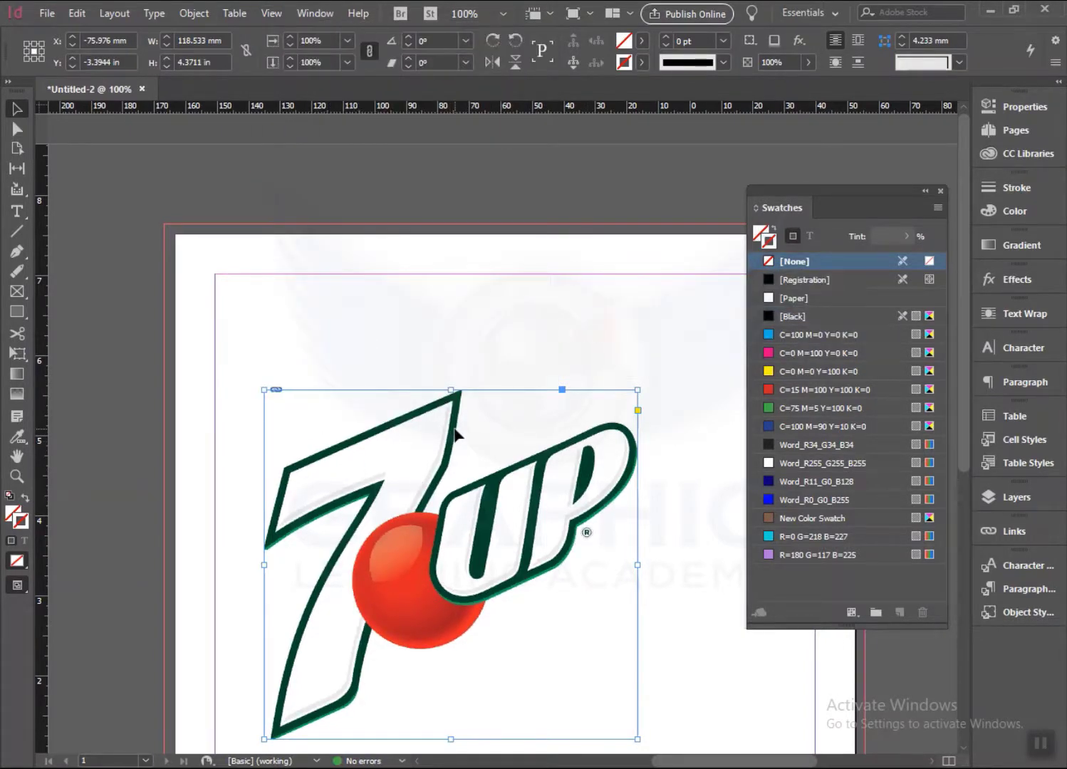
pyautogui.moveTo(455, 428); pyautogui.dragTo(463, 343)
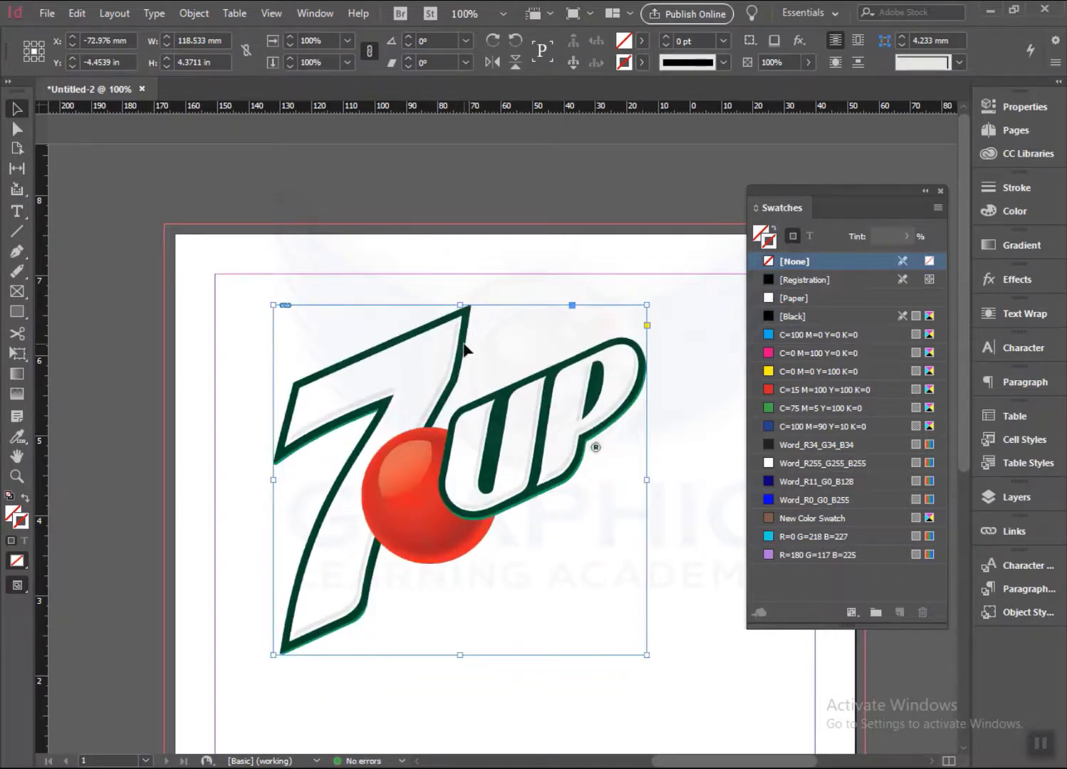
# - Extract a colour theme from the placed 7UP logo with the Color Theme tool
pyautogui.click(22, 447)
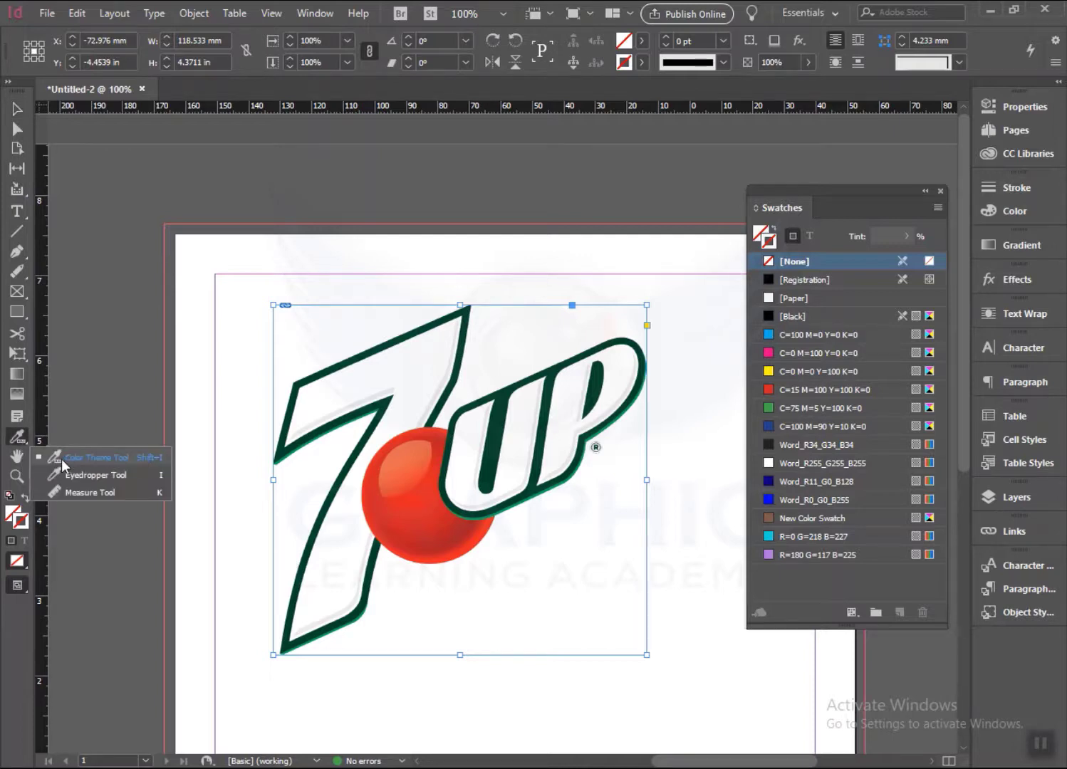
pyautogui.click(116, 461)
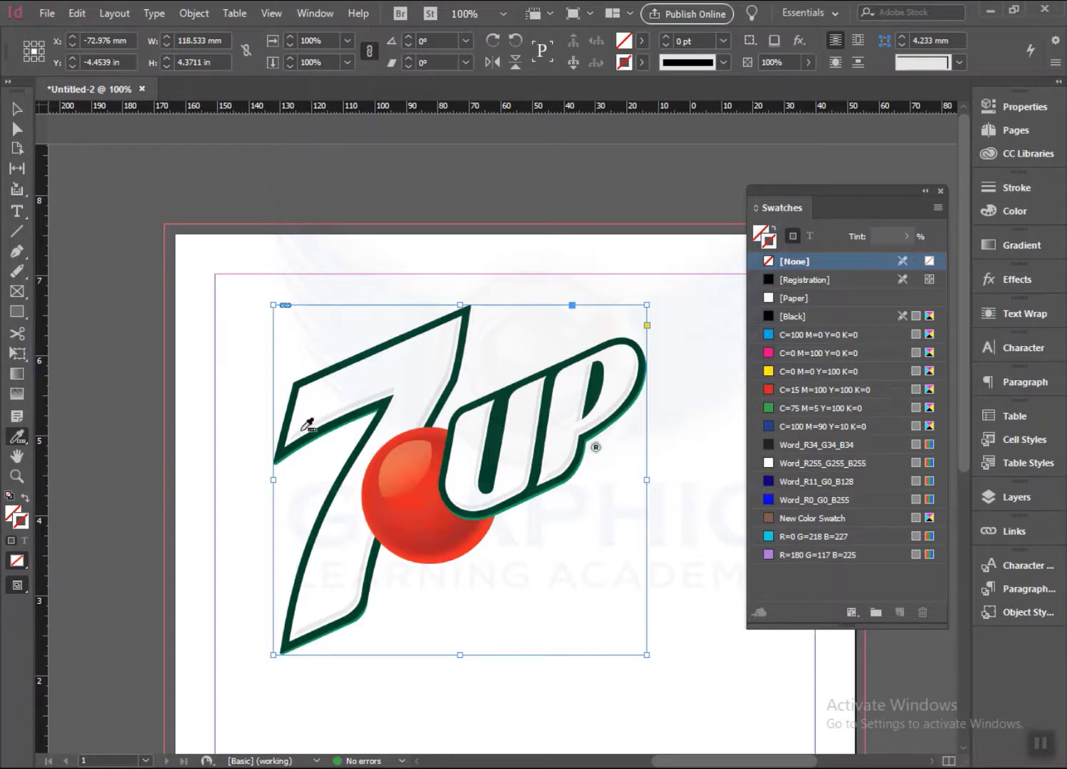
pyautogui.click(434, 429)
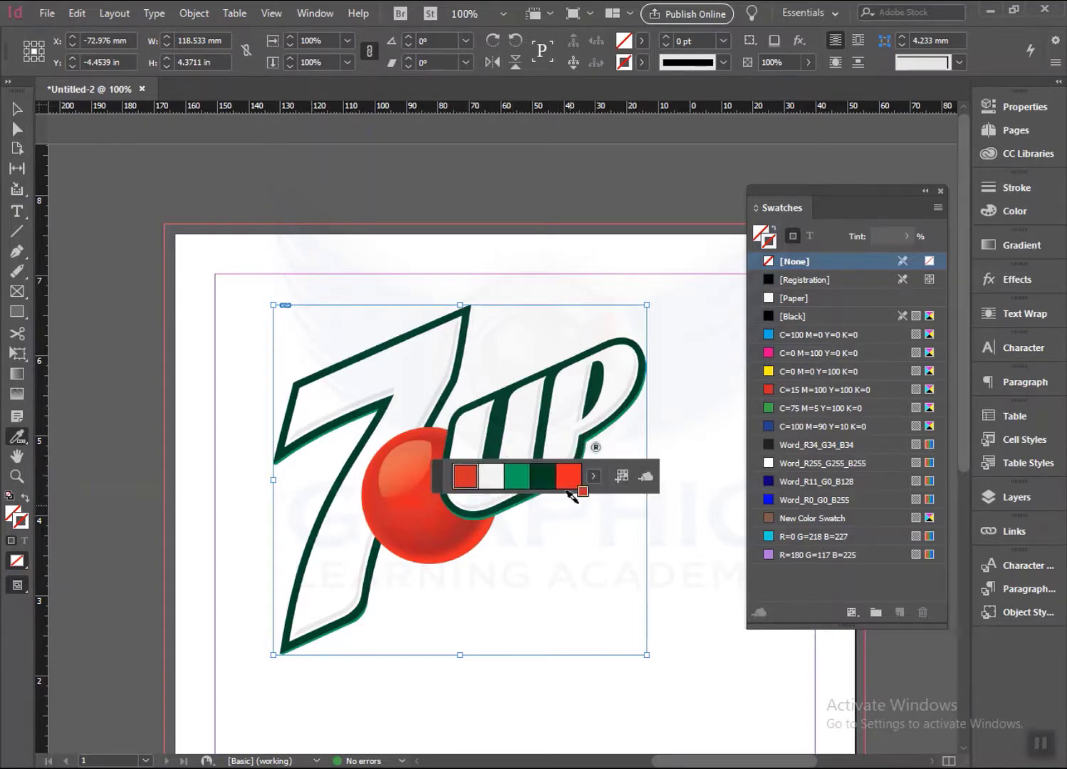
pyautogui.click(17, 109)
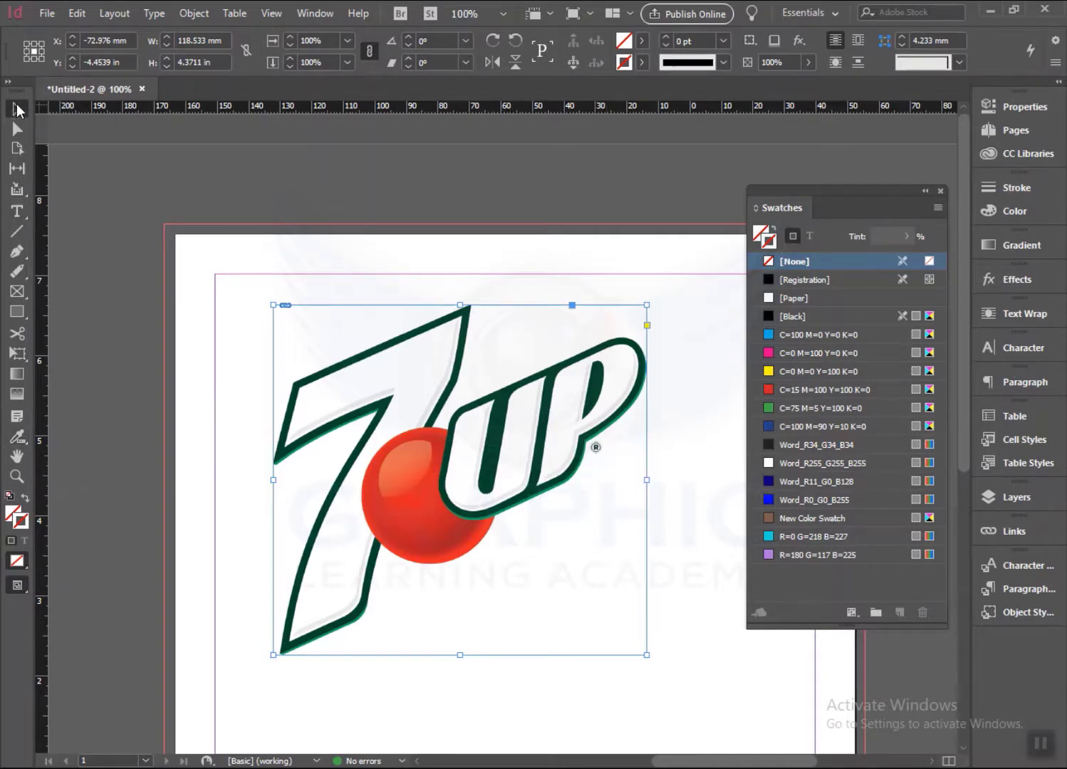
pyautogui.click(18, 438)
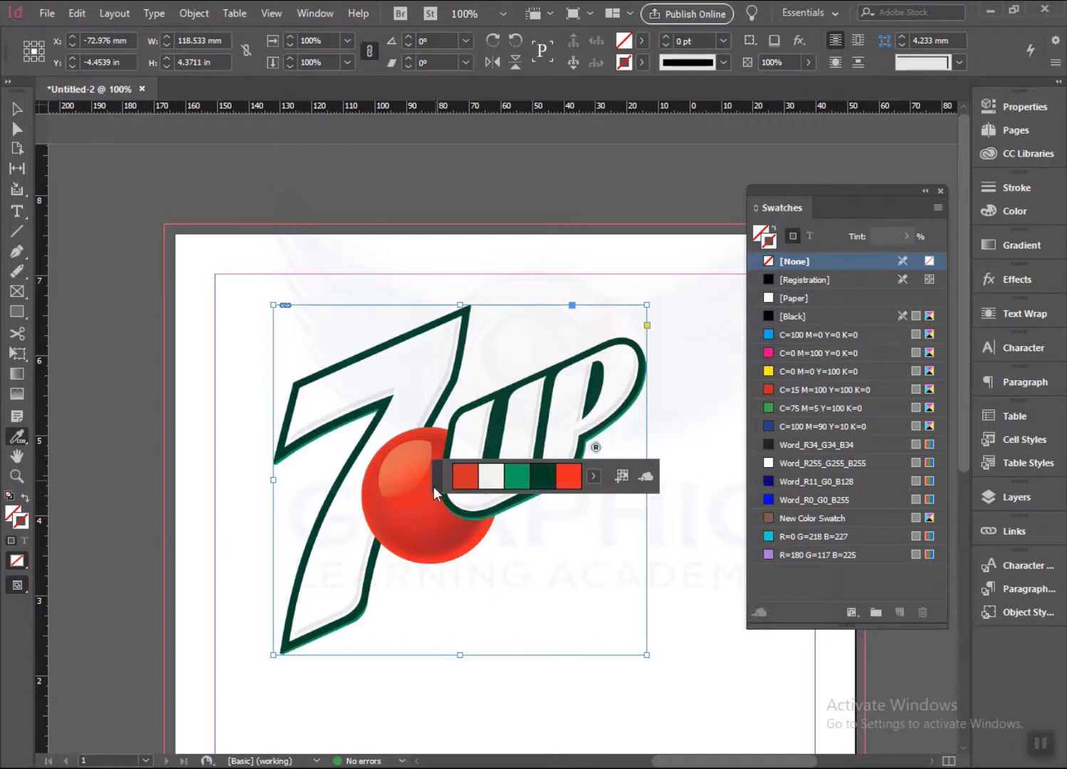
# - Try the Dark variant of the extracted theme, return to Colorful, and add the Colorful theme to the swatches
pyautogui.click(595, 479)
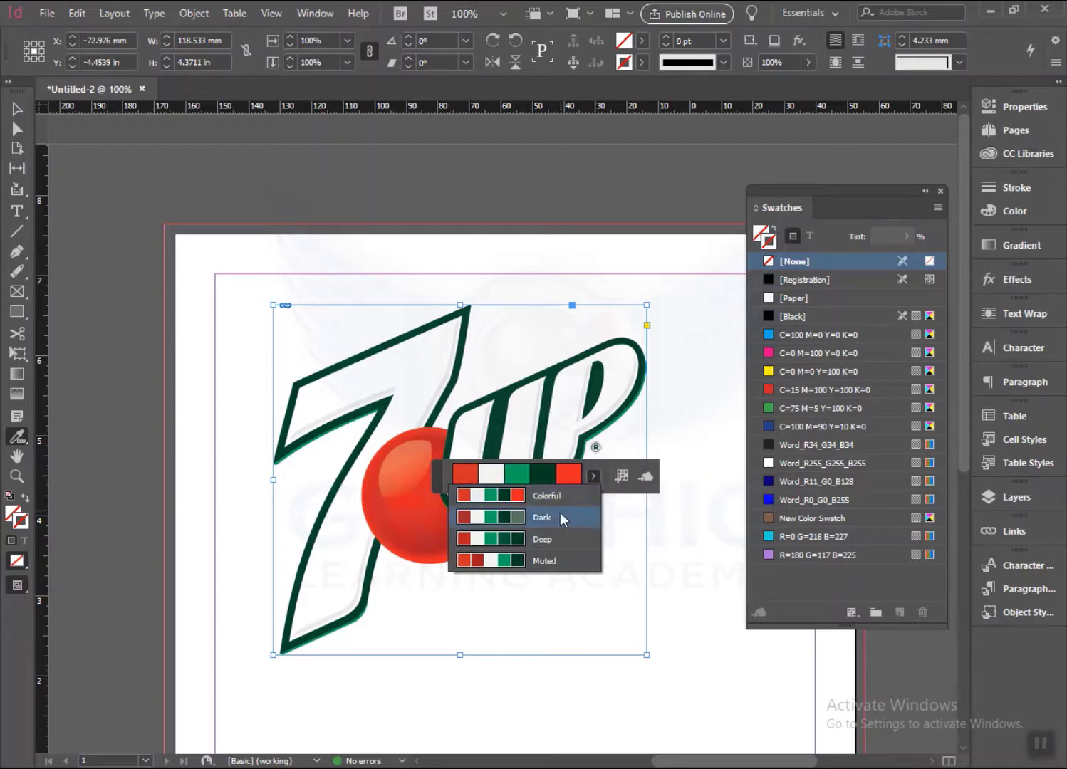
pyautogui.click(560, 517)
pyautogui.click(594, 478)
pyautogui.click(516, 498)
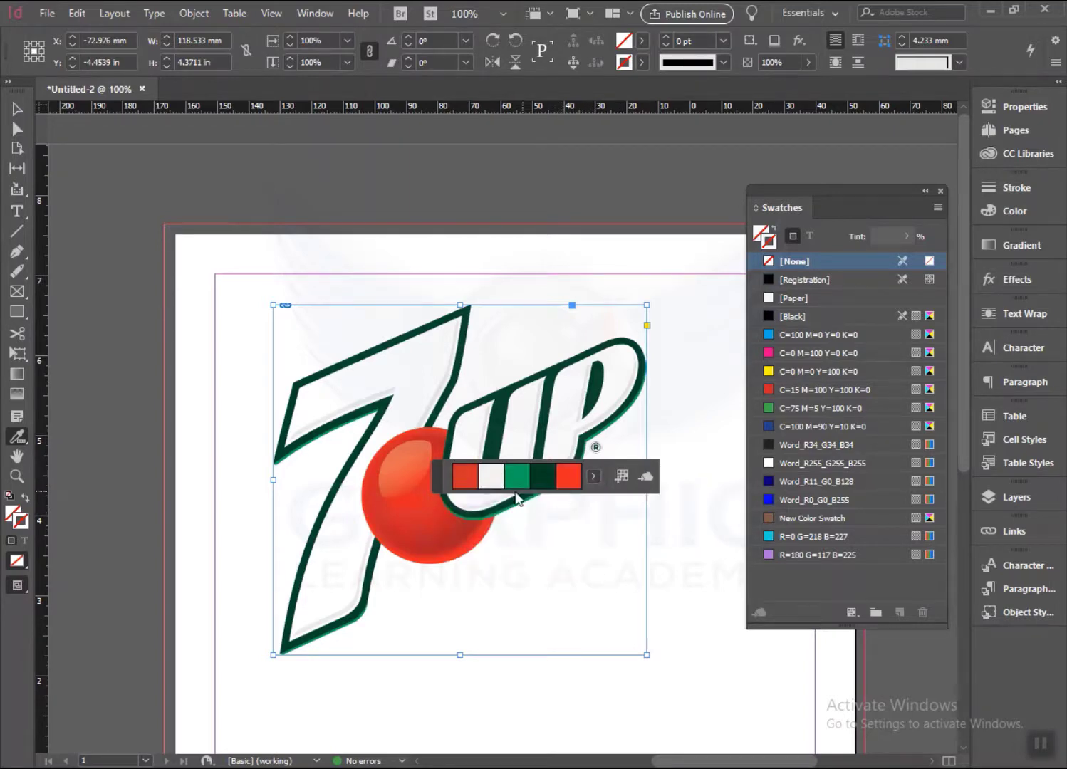
pyautogui.click(622, 475)
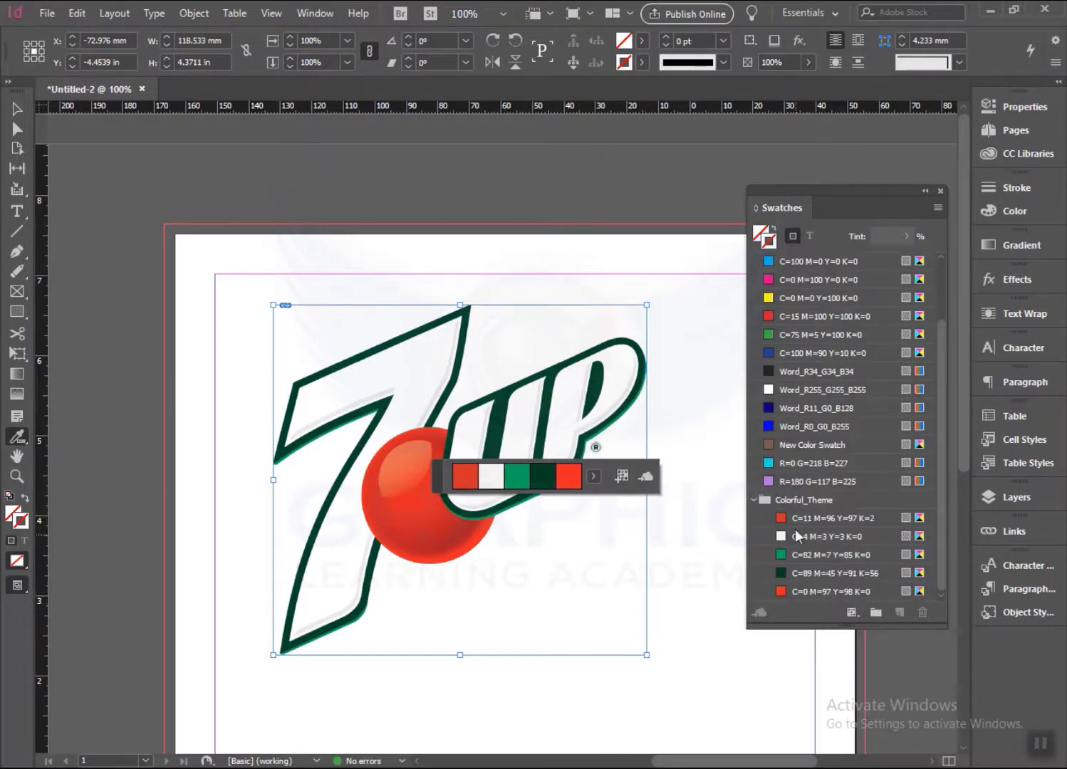
# - Delete the placed 7UP logo from the page and collapse the Colorful_Theme group in the swatches
pyautogui.click(851, 613)
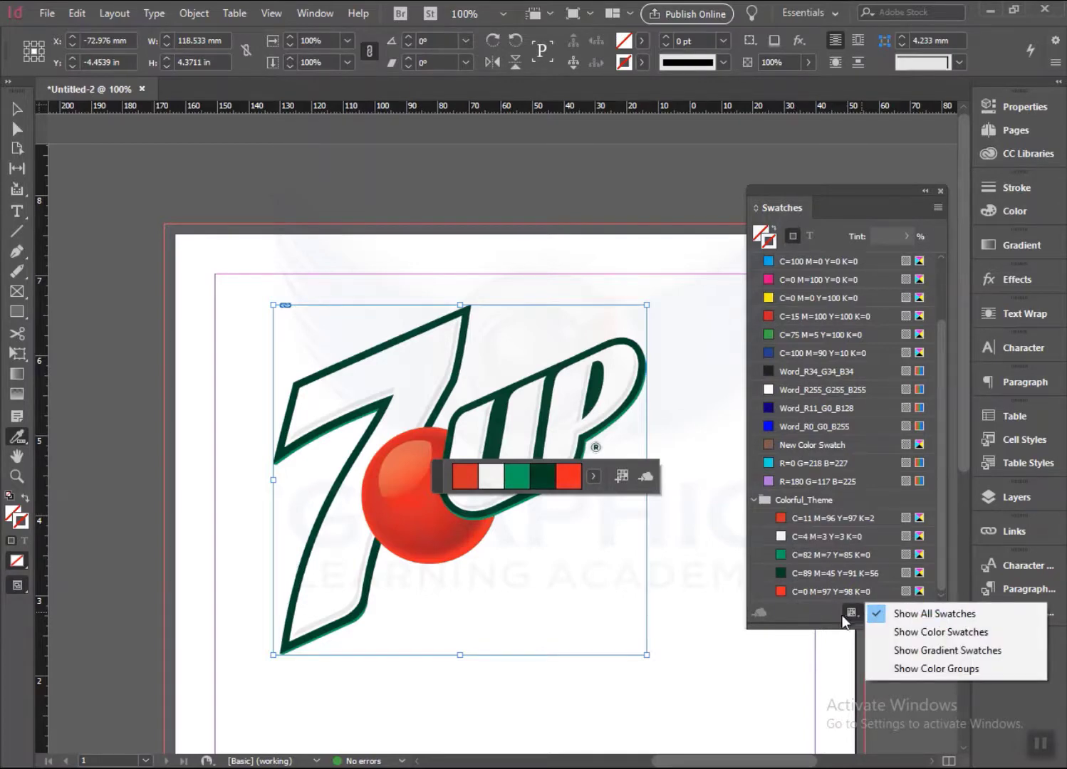
pyautogui.click(19, 109)
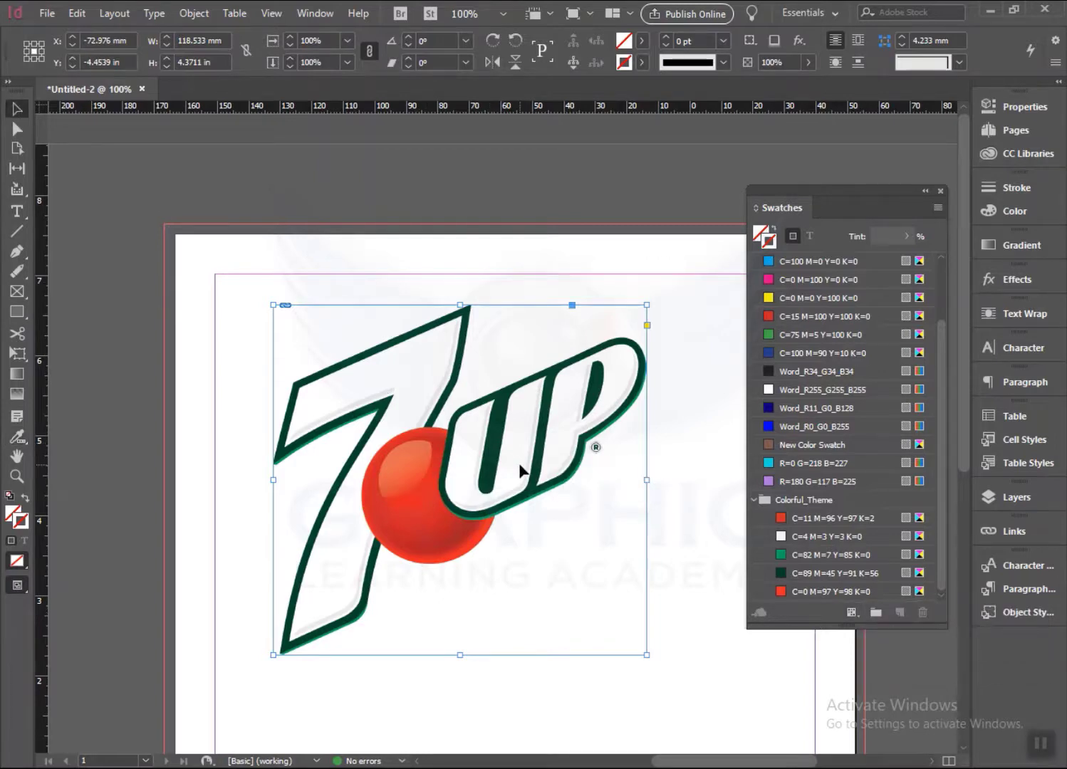
pyautogui.press('Delete')
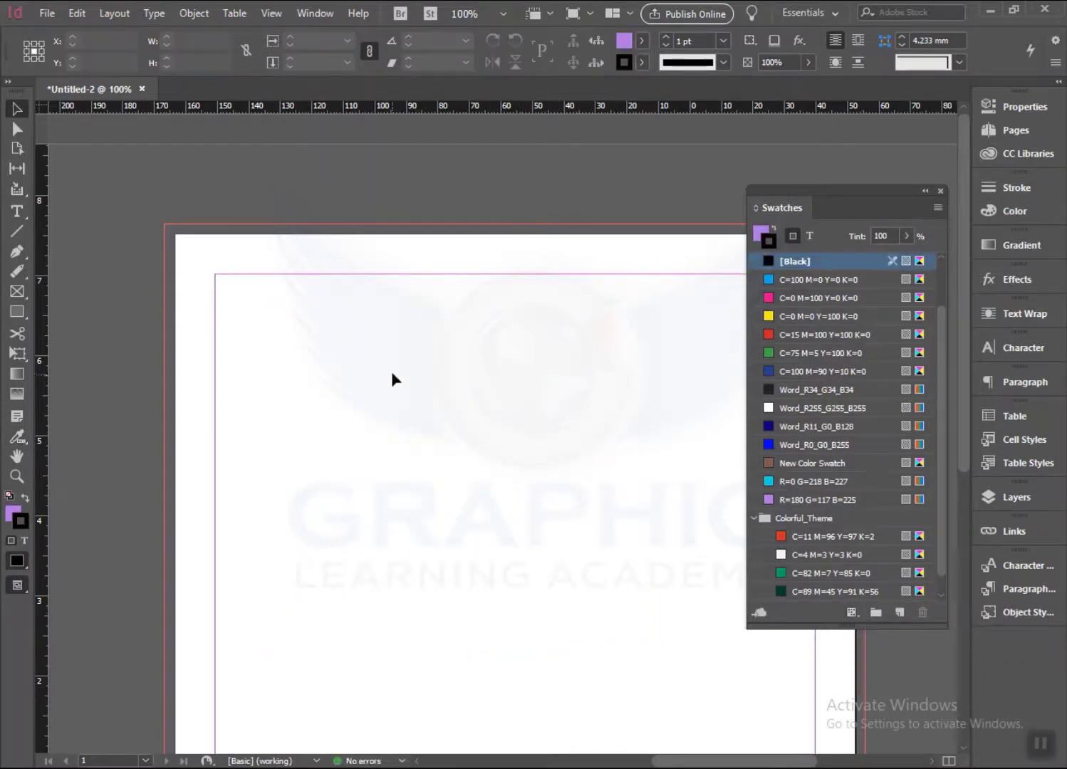
pyautogui.click(754, 517)
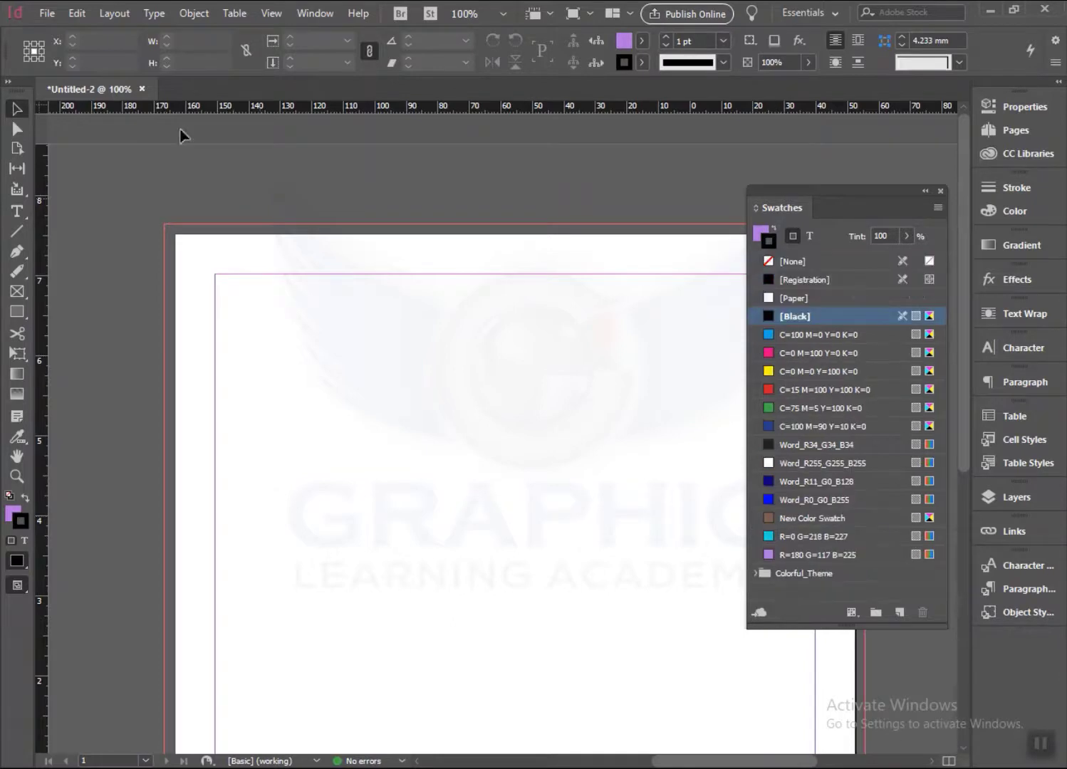
# - Place 7up-logo-png-transparent in a frame about 99.2 mm wide and 3.91 in high on the page
pyautogui.click(46, 13)
pyautogui.click(75, 227)
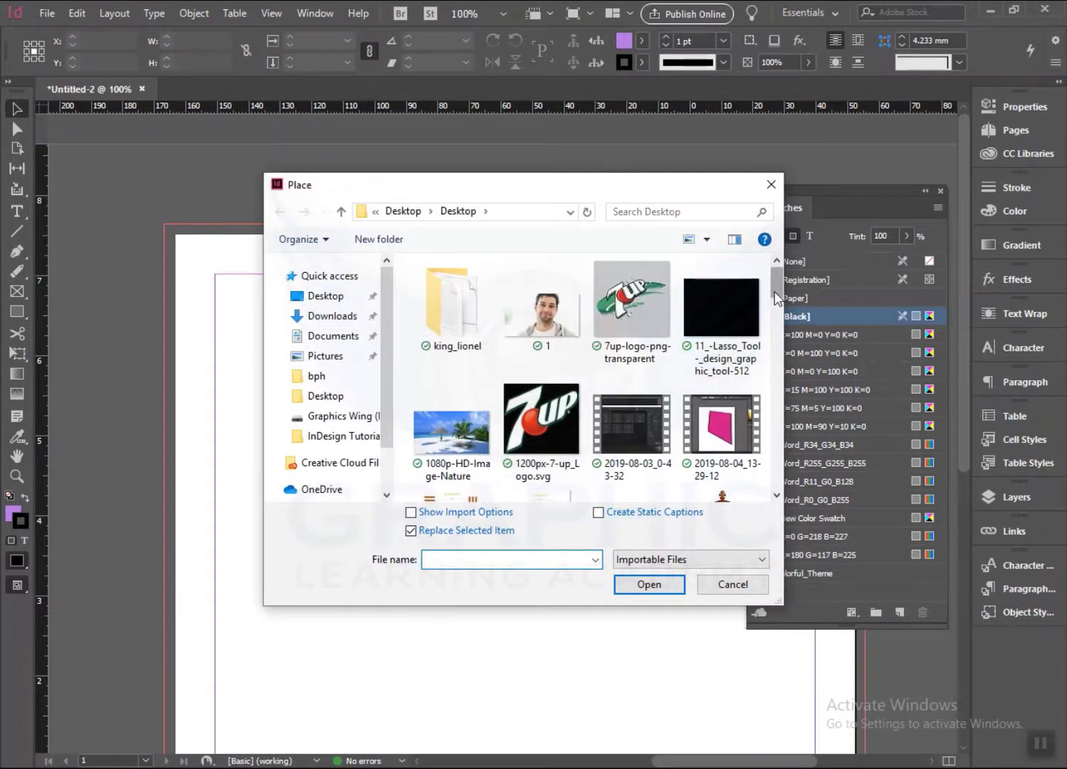
pyautogui.click(617, 298)
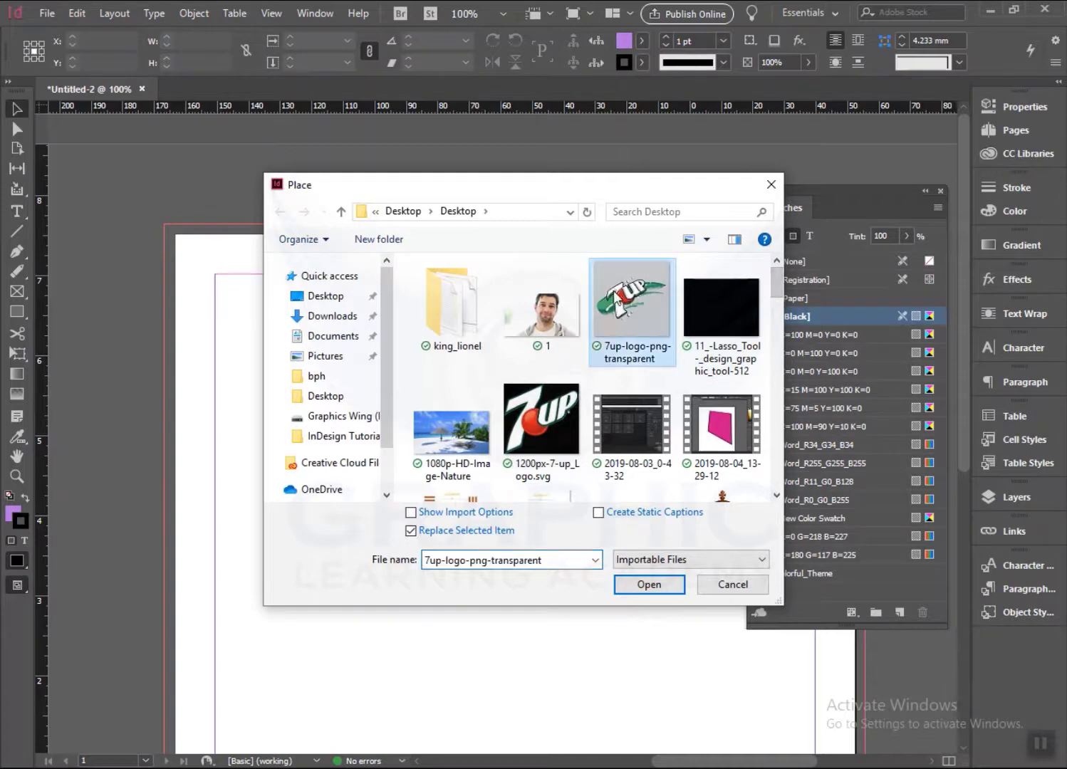
pyautogui.click(649, 585)
pyautogui.moveTo(286, 340); pyautogui.dragTo(595, 541)
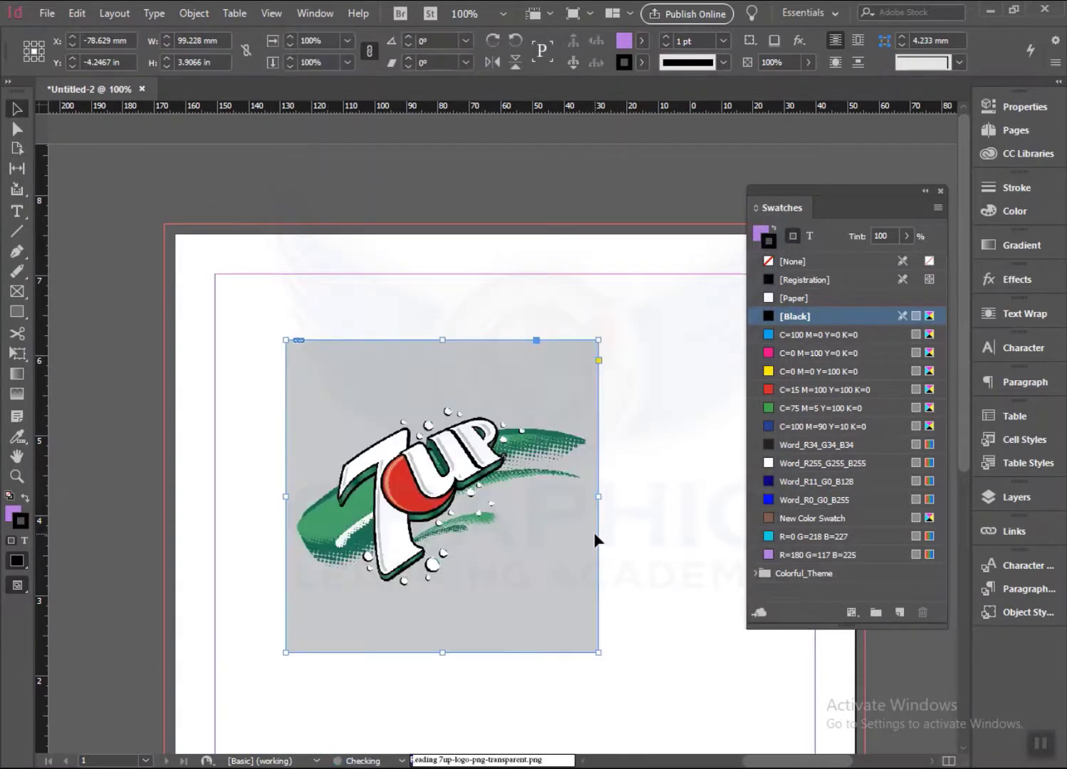
# - Extract a colour theme from the newly placed logo with the Color Theme tool and add it to the swatches as a collapsed group
pyautogui.click(17, 437)
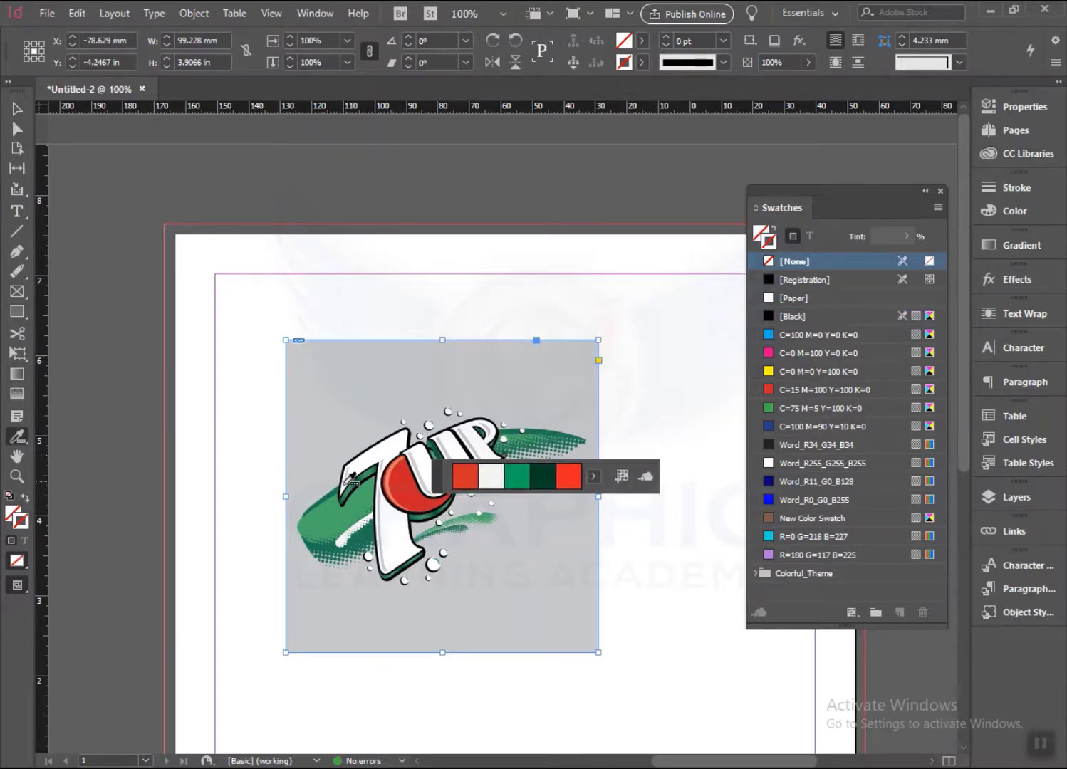
pyautogui.click(327, 501)
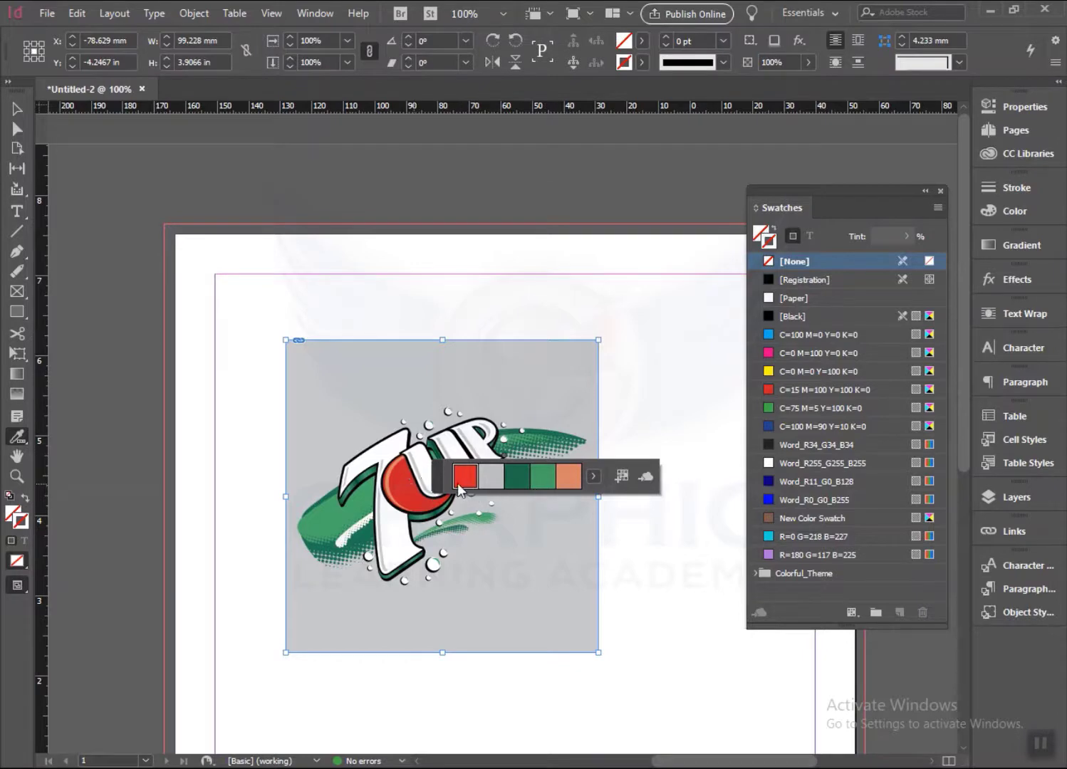
pyautogui.click(623, 477)
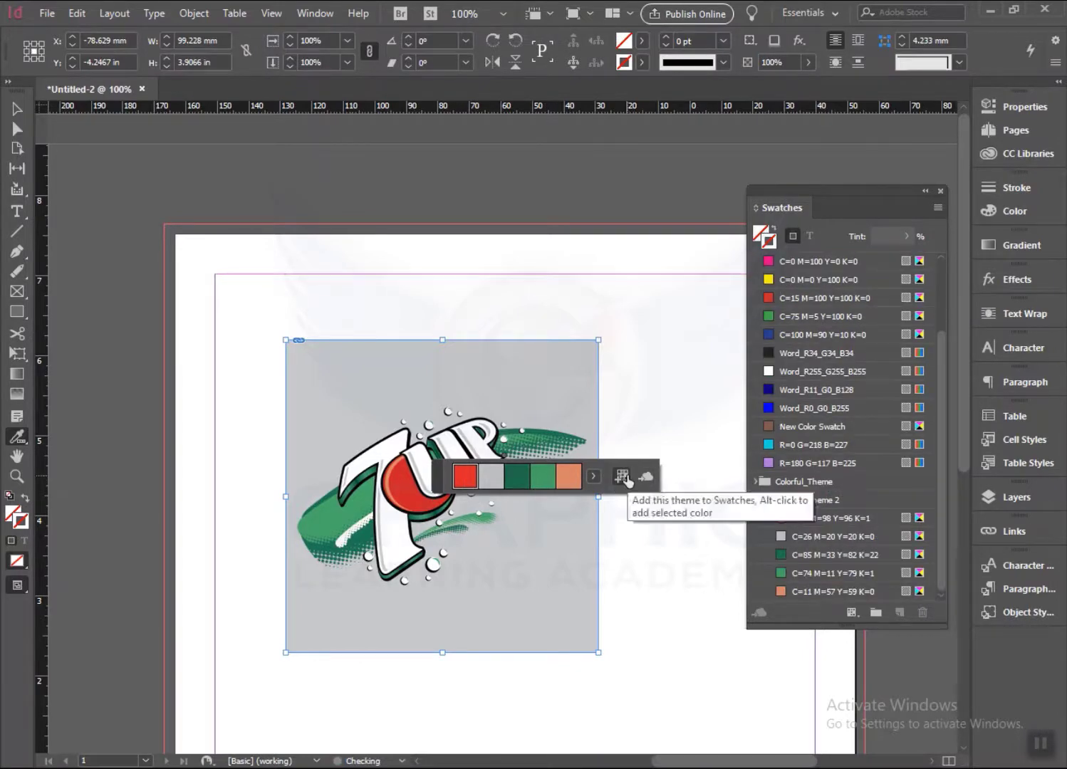
pyautogui.click(752, 500)
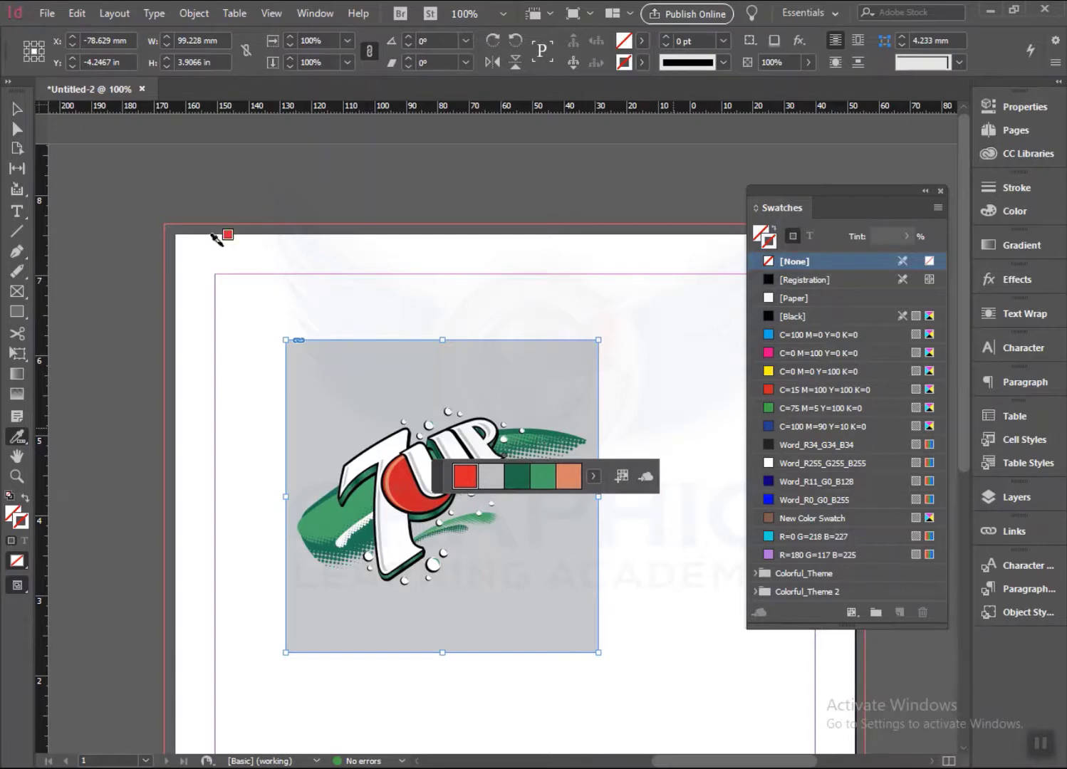
# - Delete the placed 7up-logo-png-transparent image from the page
pyautogui.click(10, 109)
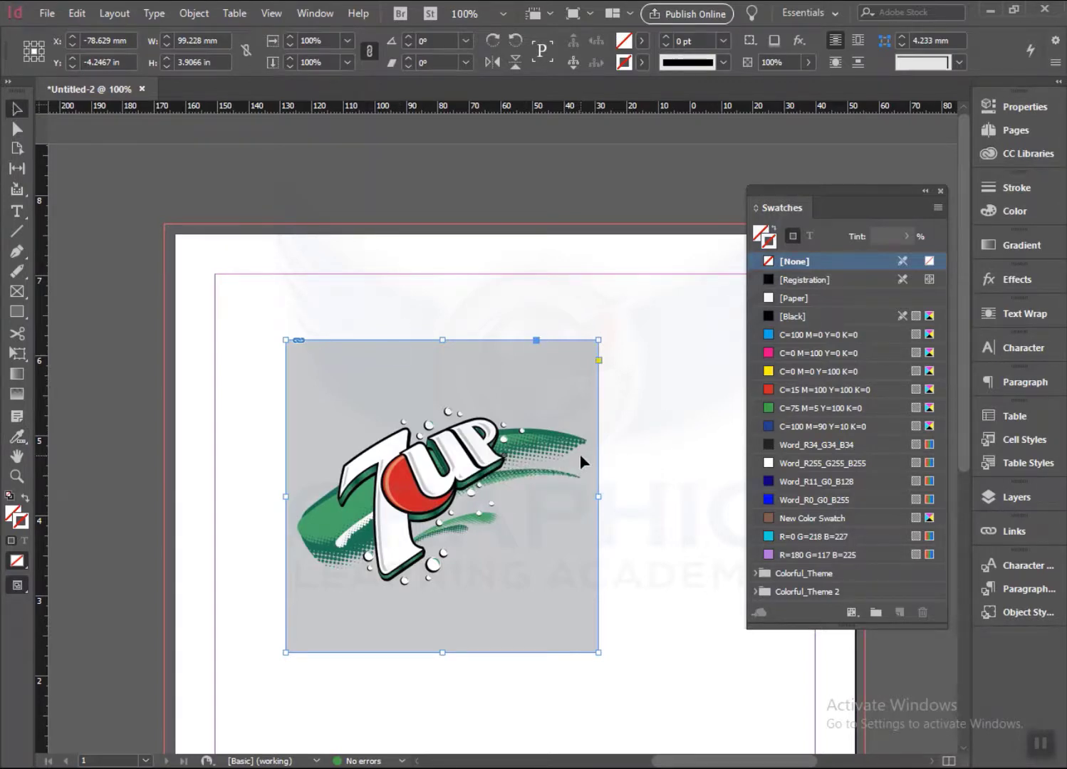
pyautogui.press('Delete')
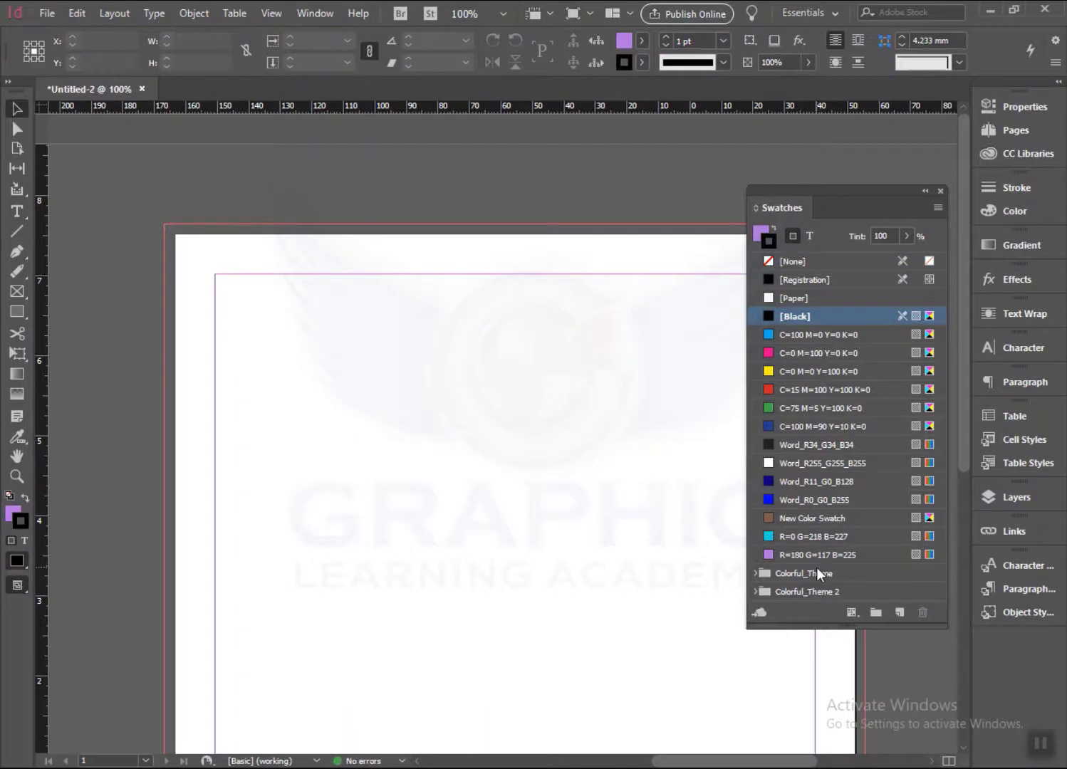
# - Delete the Colorful_Theme and Colorful_Theme 2 groups from the swatches and dock the Swatches panel between Color and Gradient
pyautogui.click(816, 573)
pyautogui.click(923, 612)
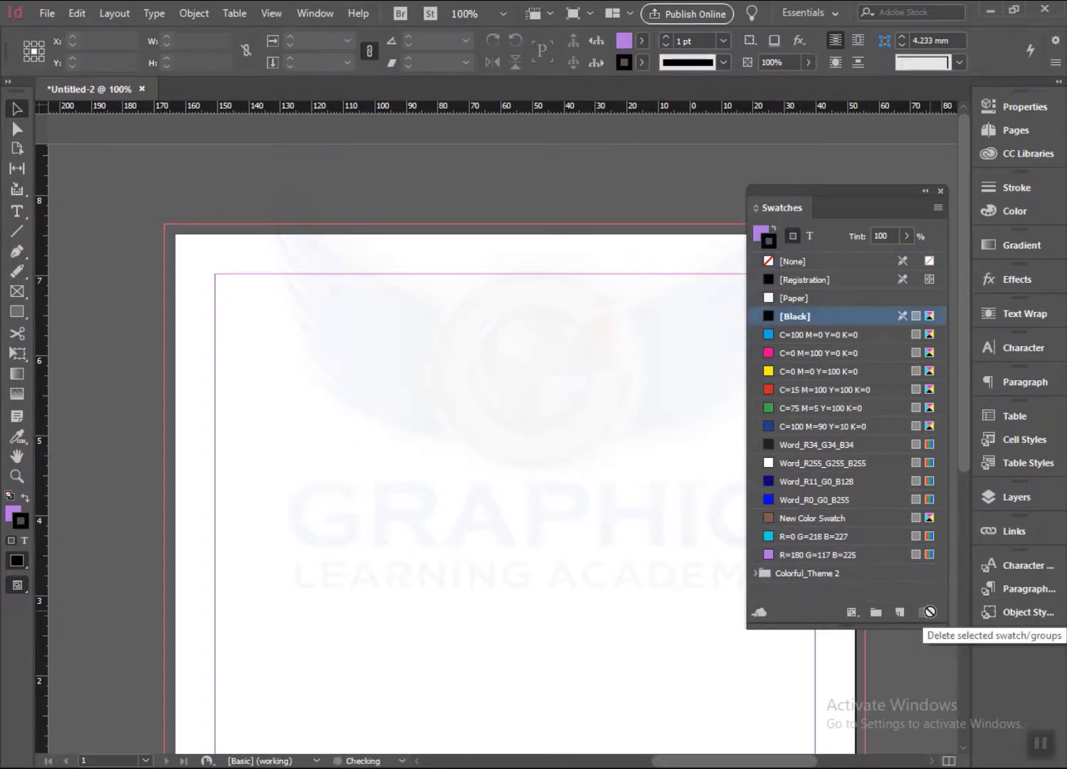
pyautogui.click(829, 574)
pyautogui.click(922, 612)
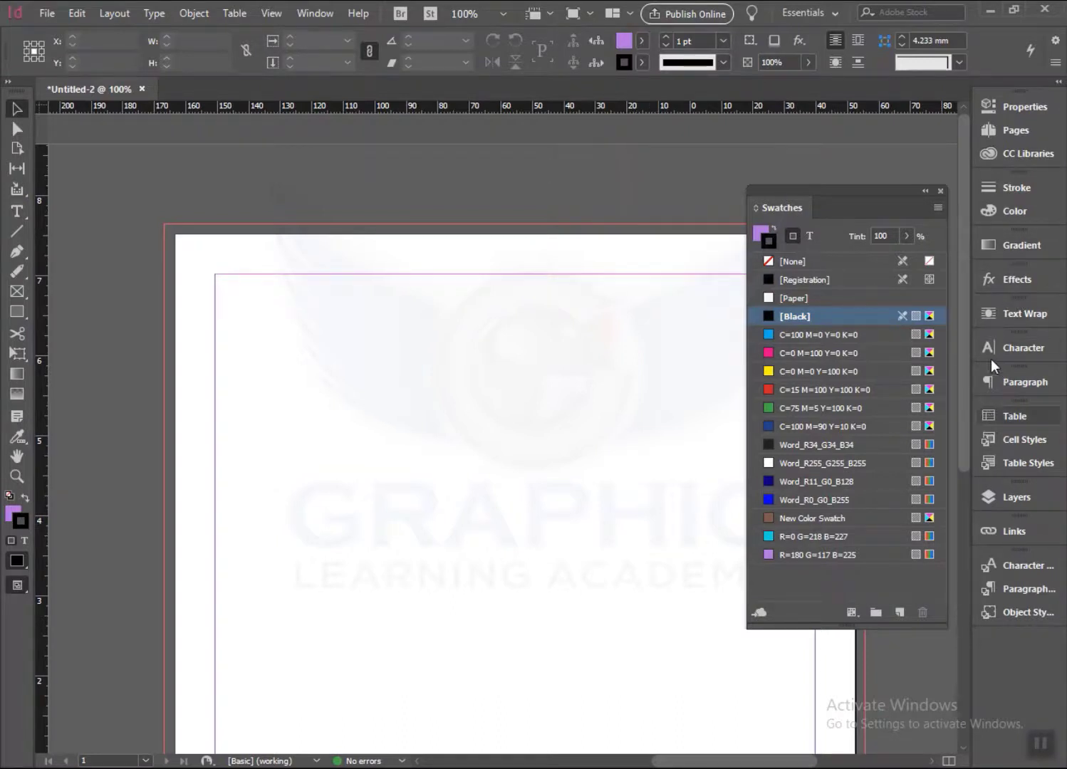
pyautogui.moveTo(865, 190); pyautogui.dragTo(1011, 228)
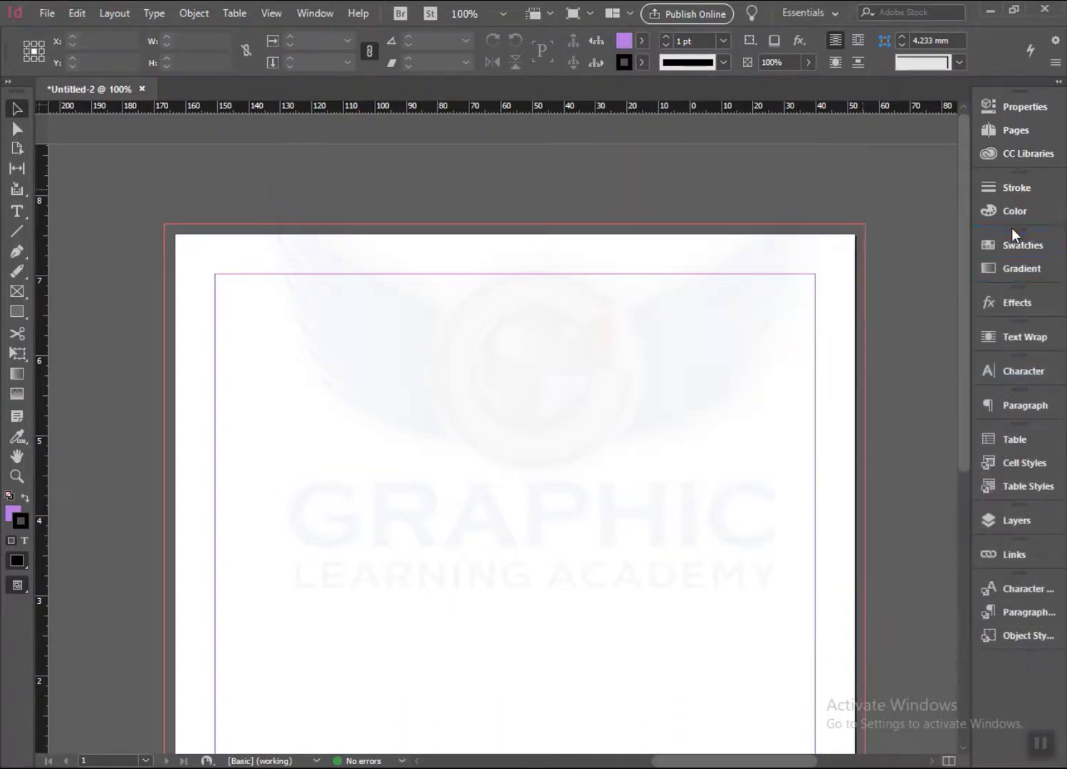